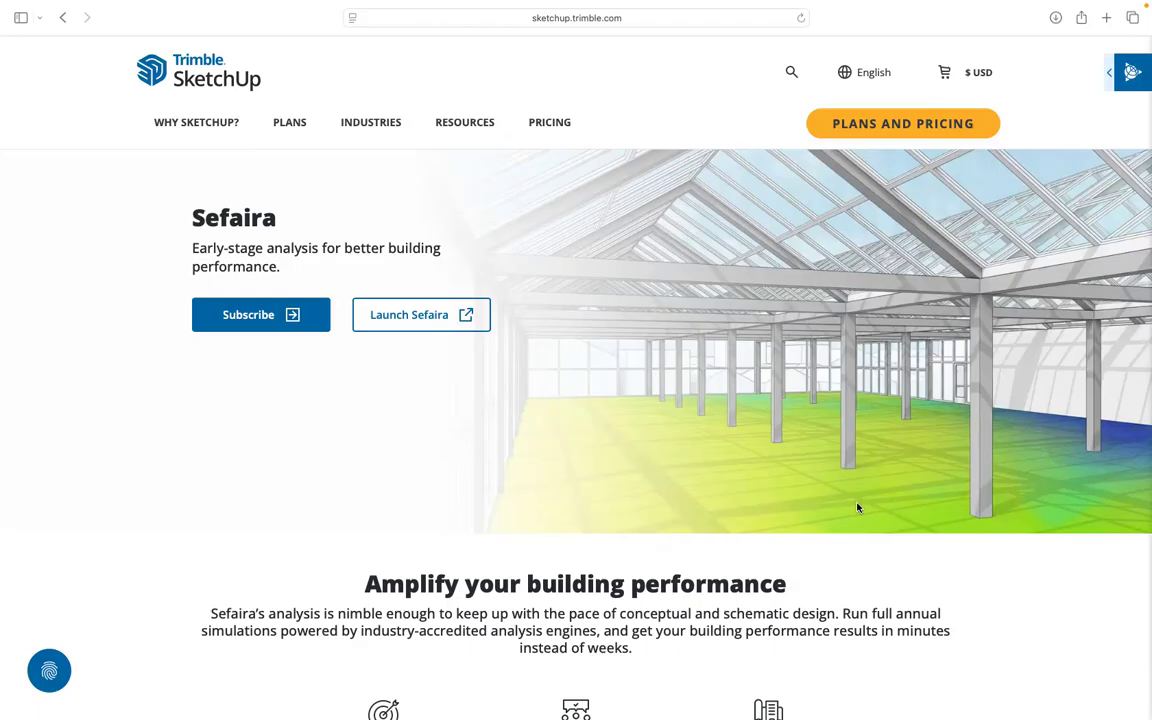
Read through the Sefaira product page down to the section on the metrics it provides
{"action": "scroll", "coordinate": [818, 548], "scroll_direction": "down", "scroll_amount": 3}
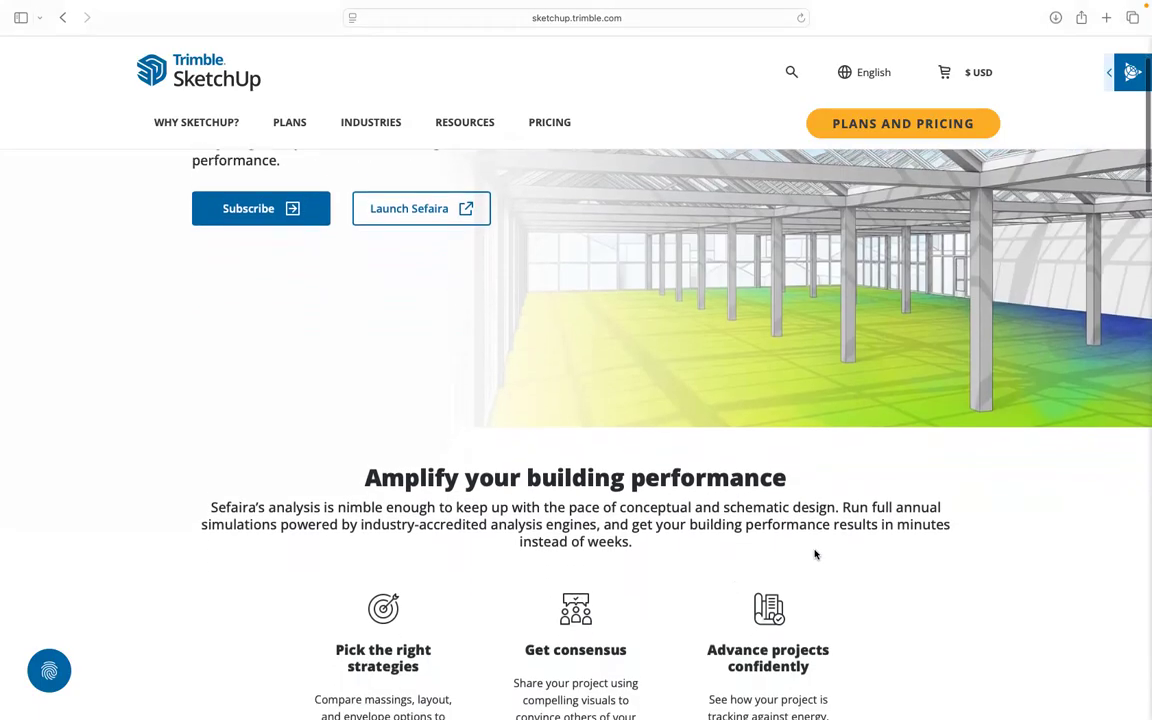
{"action": "scroll", "coordinate": [815, 554], "scroll_direction": "down", "scroll_amount": 4}
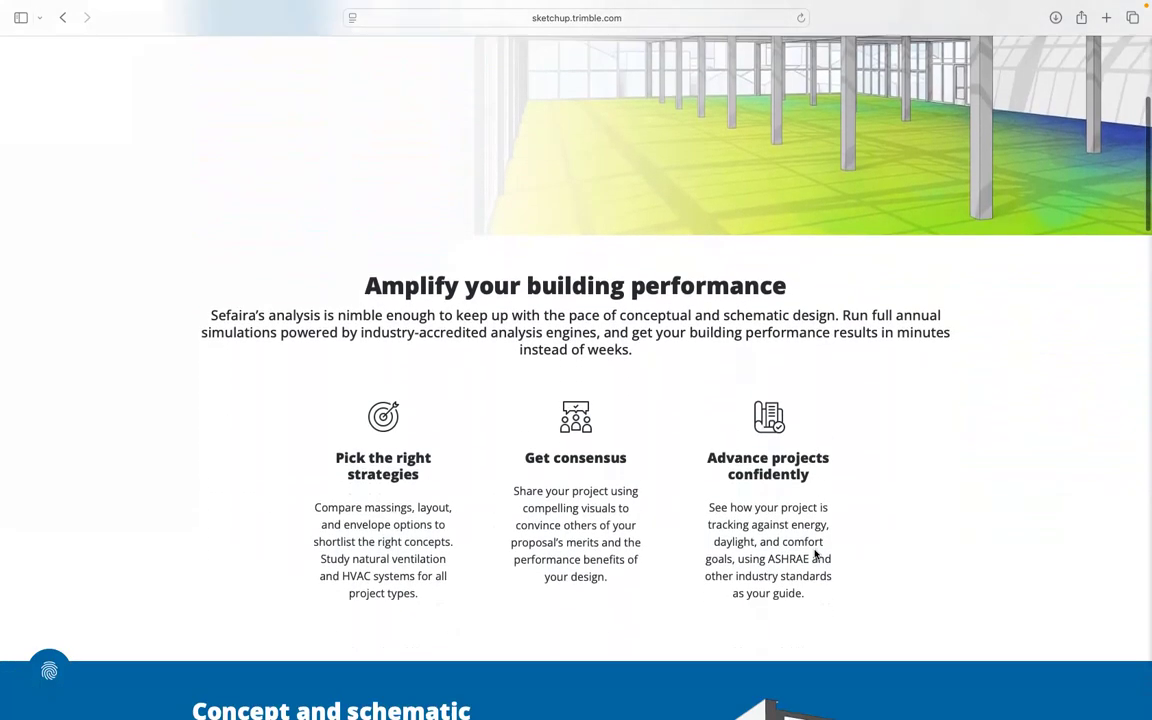
{"action": "scroll", "coordinate": [815, 554], "scroll_direction": "down", "scroll_amount": 8}
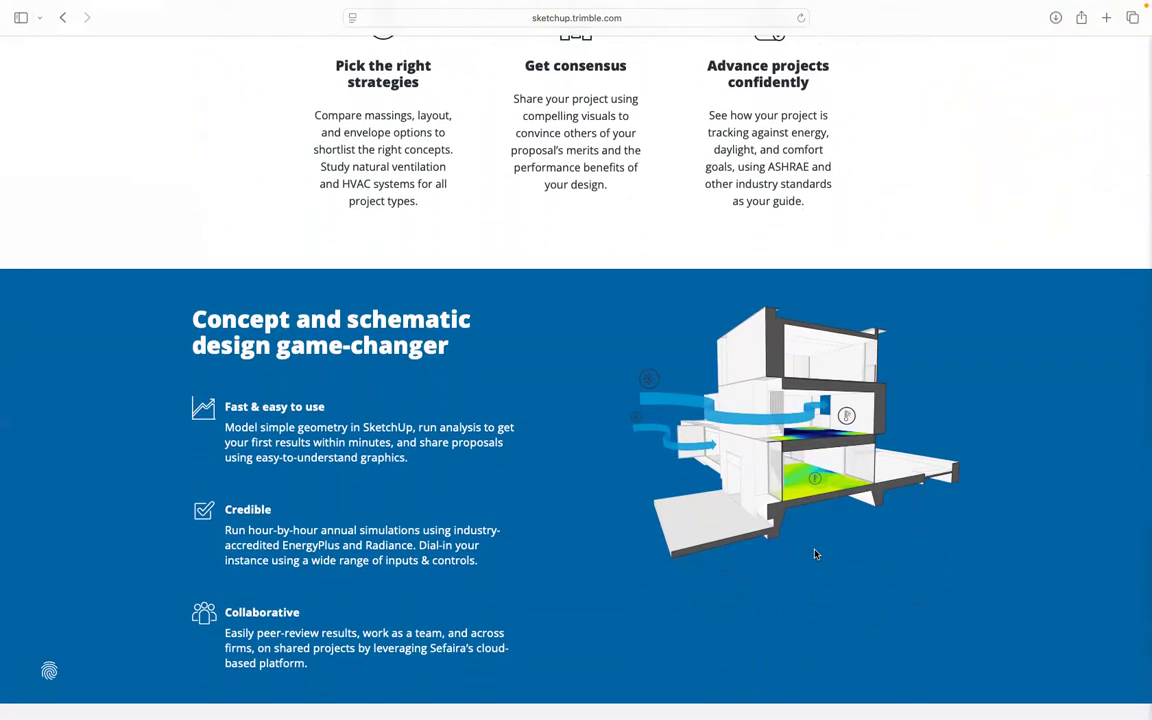
{"action": "scroll", "coordinate": [815, 554], "scroll_direction": "down", "scroll_amount": 1}
{"action": "scroll", "coordinate": [815, 554], "scroll_direction": "down", "scroll_amount": 1}
{"action": "scroll", "coordinate": [815, 554], "scroll_direction": "down", "scroll_amount": 7}
{"action": "scroll", "coordinate": [815, 554], "scroll_direction": "down", "scroll_amount": 4}
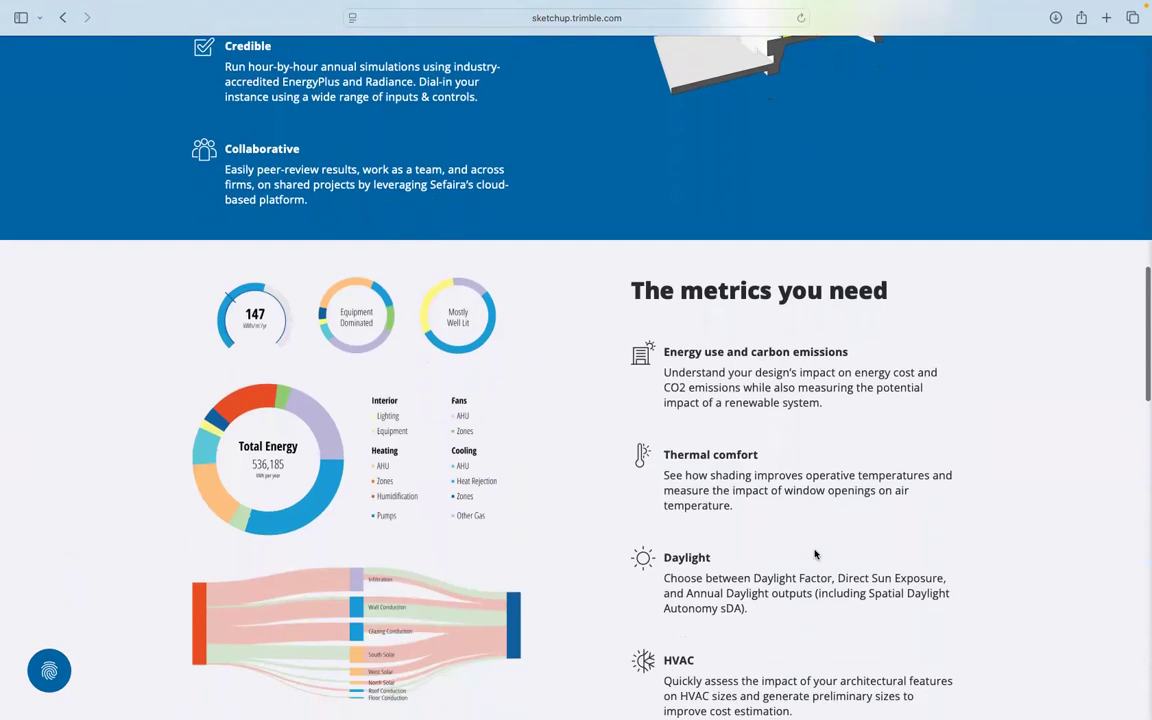
Switch to SketchUp and examine the office building model's roof and glazed facades from several angles
{"action": "key", "text": "ctrl+Right"}
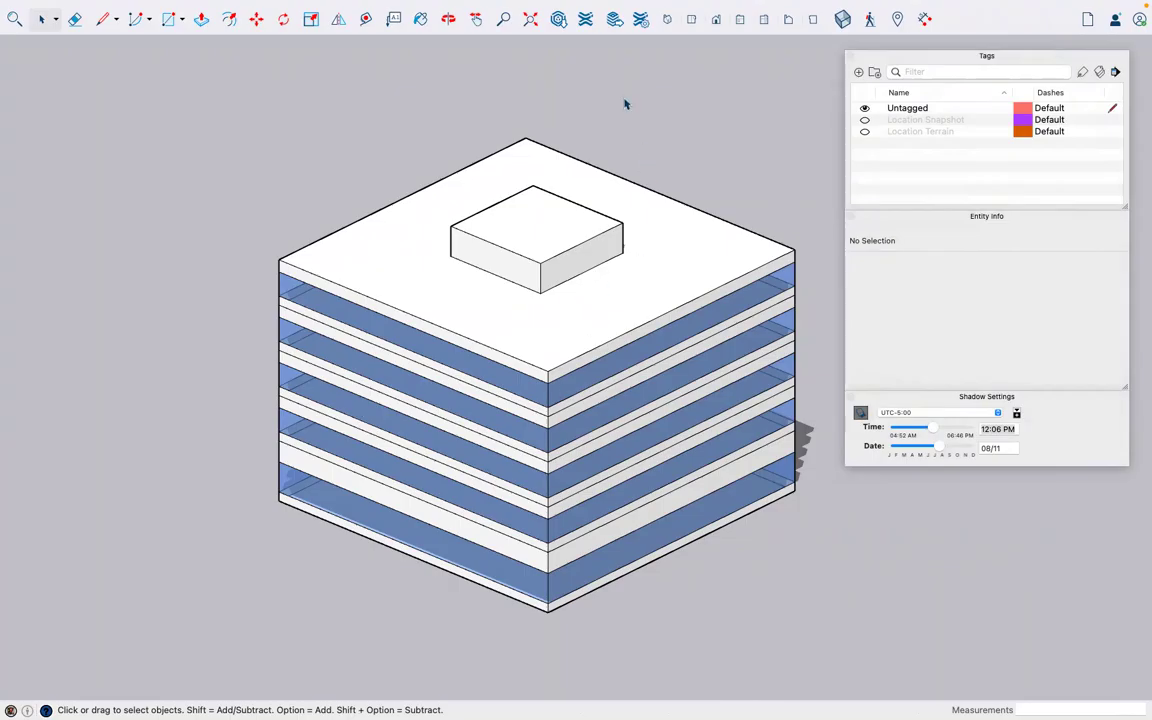
{"action": "left_click", "coordinate": [450, 20]}
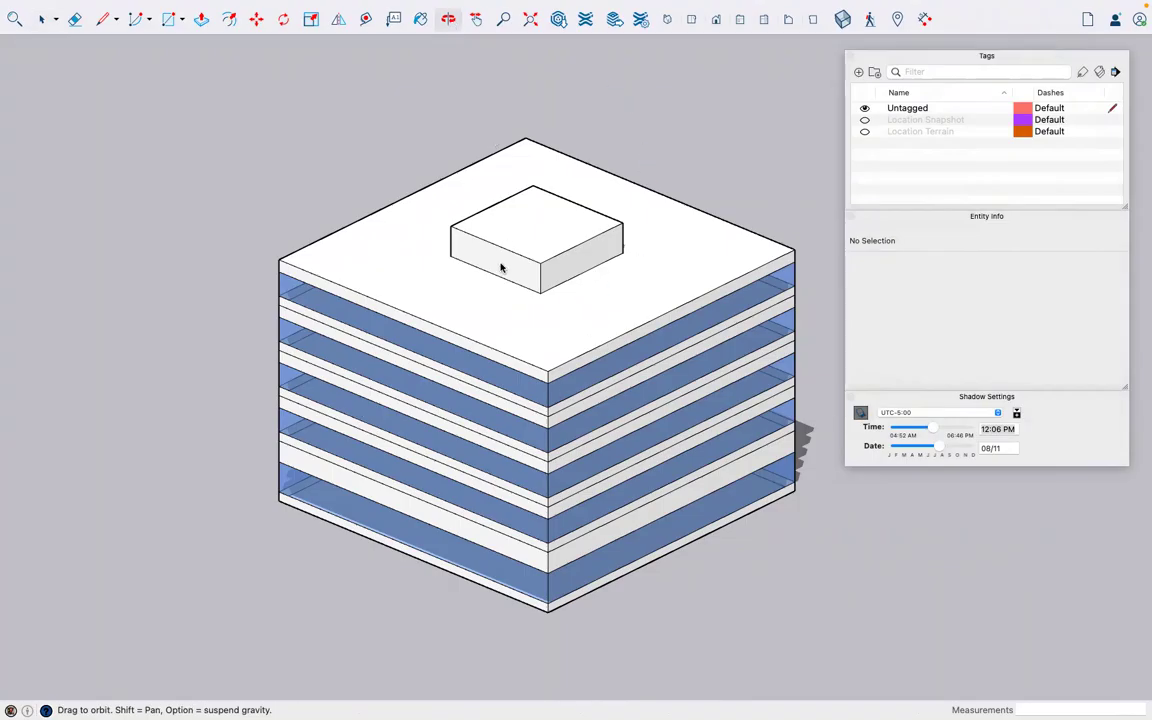
{"action": "left_click_drag", "start_coordinate": [249, 427], "coordinate": [343, 322]}
{"action": "left_click_drag", "start_coordinate": [417, 291], "coordinate": [413, 294]}
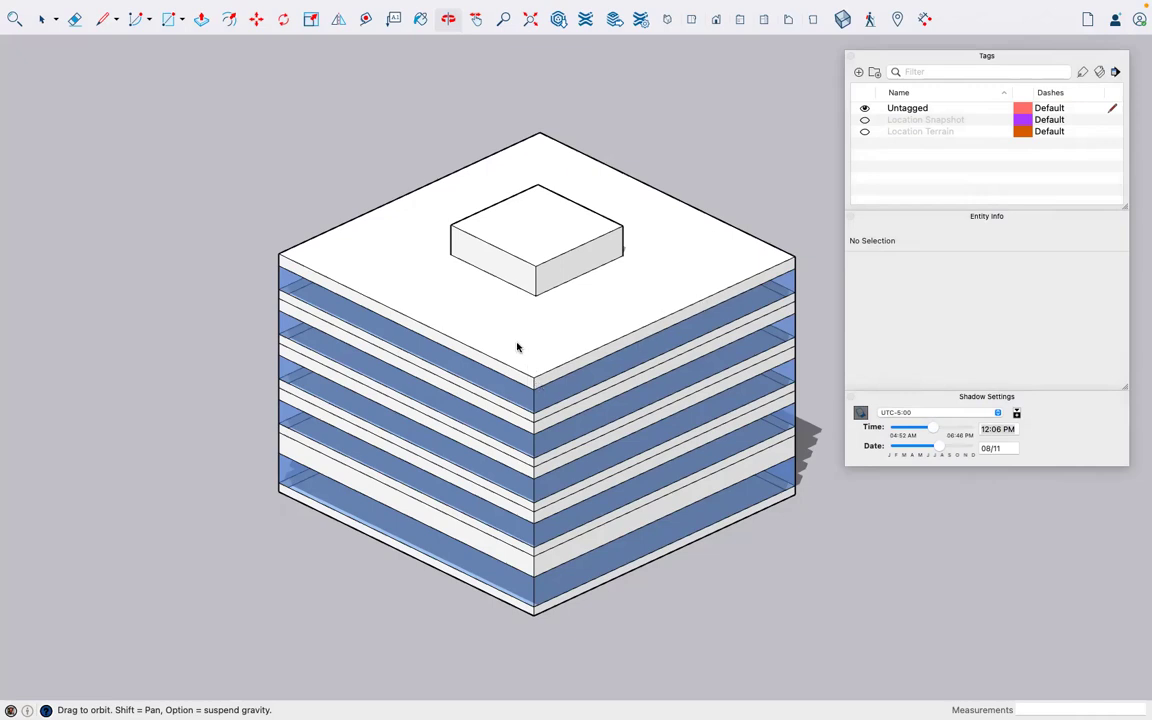
{"action": "left_click_drag", "start_coordinate": [488, 440], "coordinate": [512, 409]}
{"action": "left_click_drag", "start_coordinate": [305, 459], "coordinate": [293, 440]}
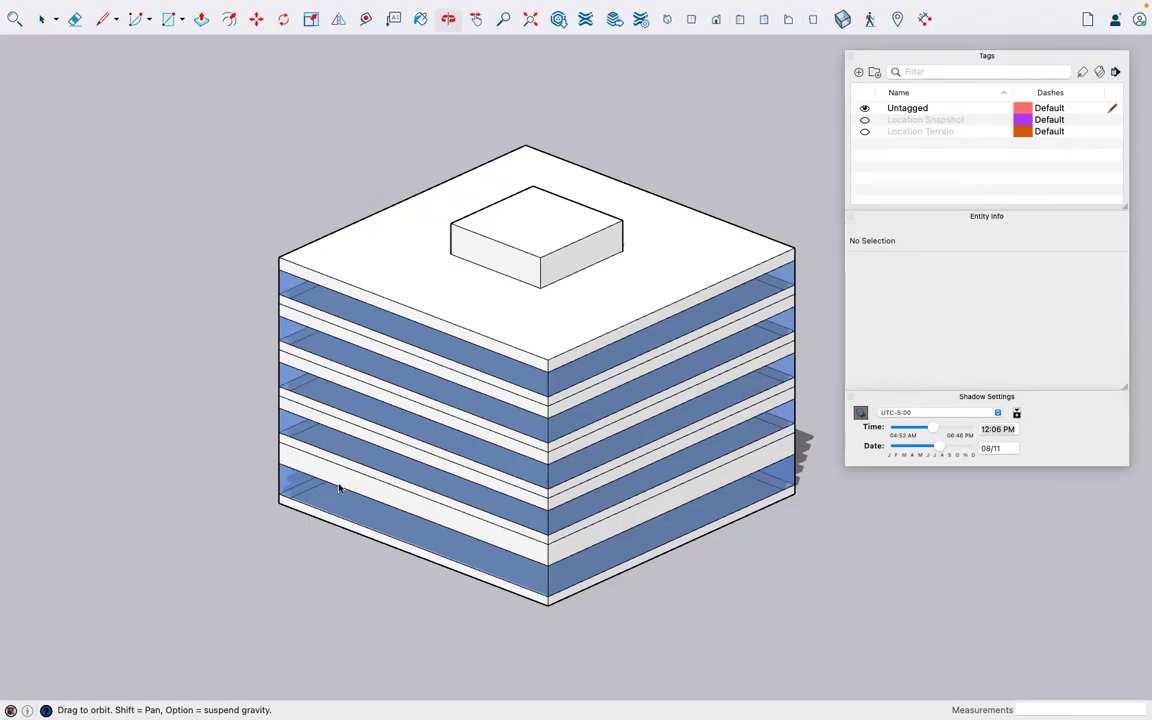
{"action": "left_click_drag", "start_coordinate": [309, 553], "coordinate": [395, 490]}
{"action": "left_click_drag", "start_coordinate": [252, 327], "coordinate": [251, 364]}
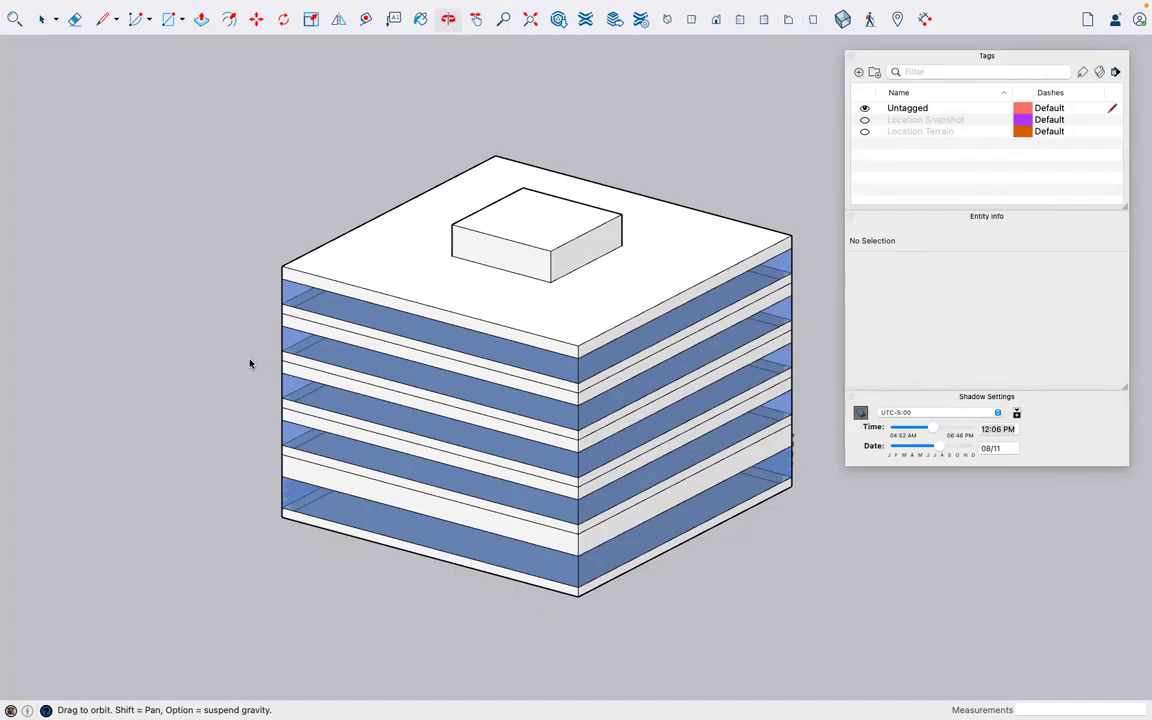
{"action": "left_click_drag", "start_coordinate": [232, 378], "coordinate": [195, 391]}
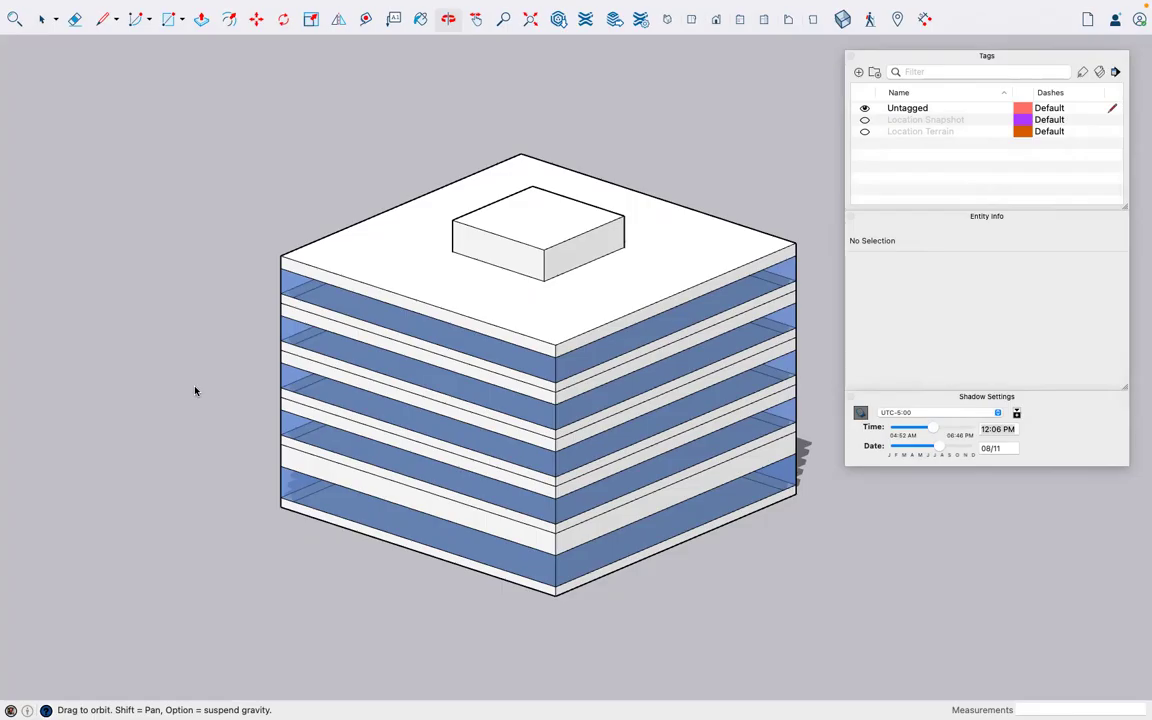
{"action": "mouse_move", "coordinate": [201, 441]}
{"action": "middle_mouse_down"}
{"action": "mouse_move", "coordinate": [249, 442]}
{"action": "mouse_move", "coordinate": [252, 370]}
{"action": "mouse_move", "coordinate": [213, 363]}
{"action": "mouse_move", "coordinate": [180, 384]}
{"action": "mouse_move", "coordinate": [237, 450]}
{"action": "mouse_move", "coordinate": [255, 410]}
{"action": "mouse_move", "coordinate": [208, 442]}
{"action": "mouse_move", "coordinate": [190, 387]}
{"action": "mouse_move", "coordinate": [228, 399]}
{"action": "mouse_move", "coordinate": [242, 347]}
{"action": "mouse_move", "coordinate": [240, 403]}
{"action": "middle_mouse_up"}
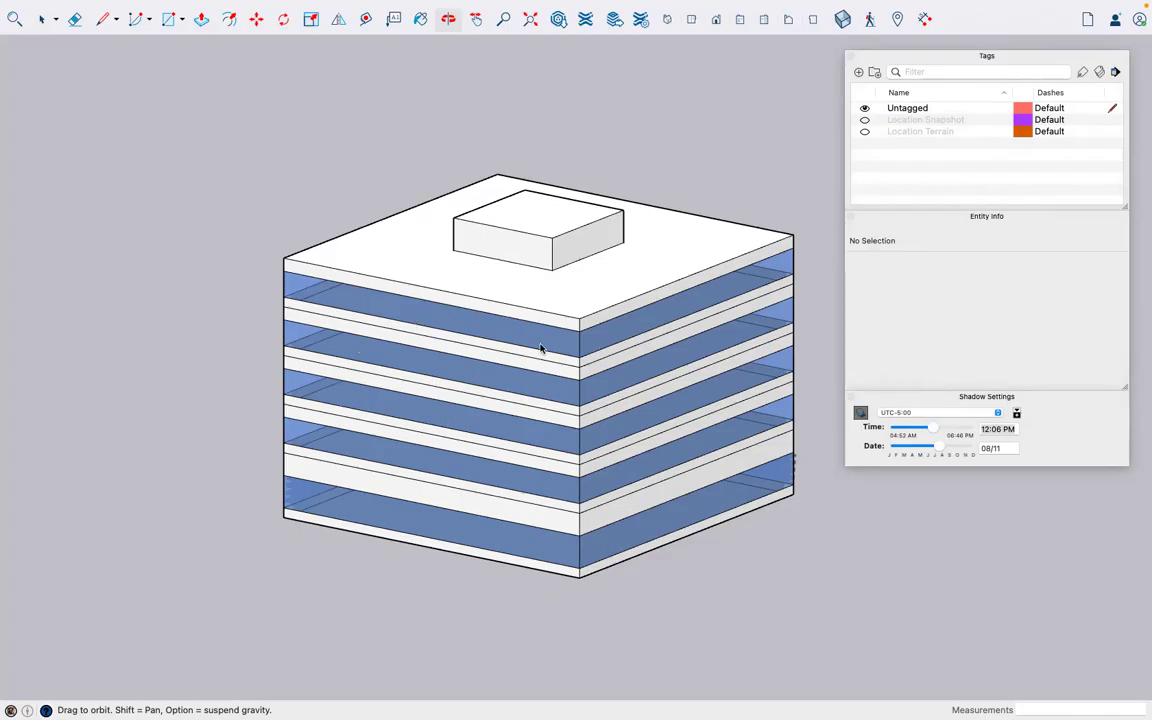
{"action": "left_click_drag", "start_coordinate": [413, 588], "coordinate": [370, 616]}
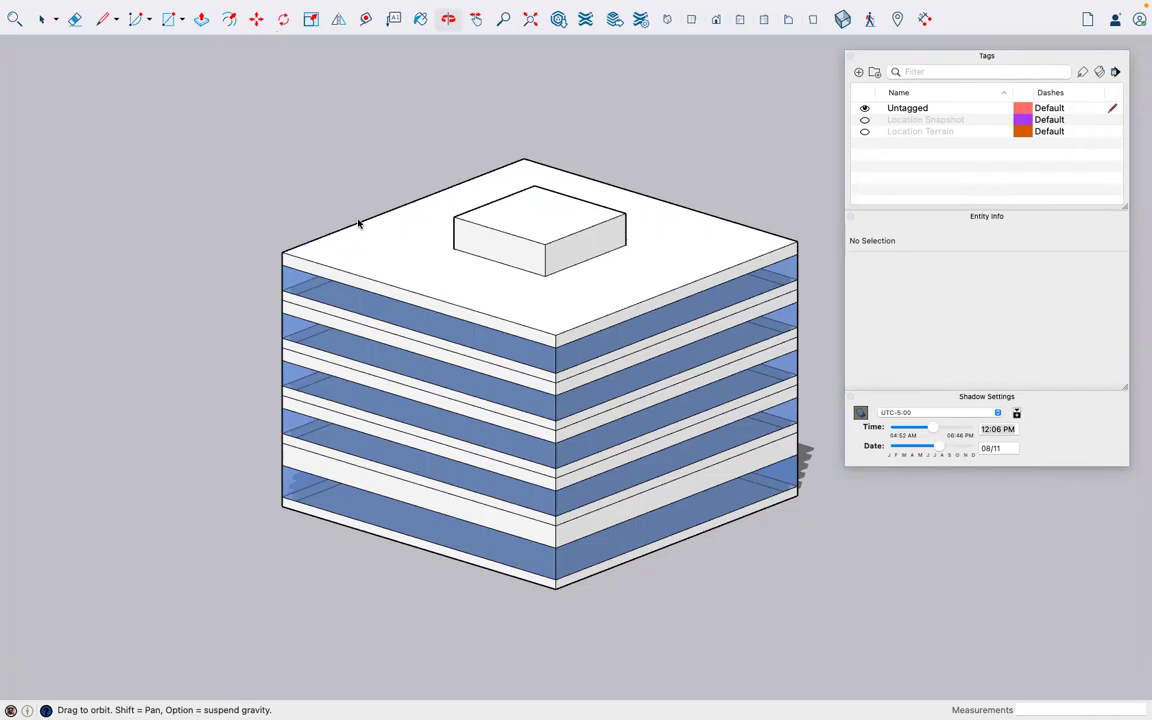
Draw a ground-level rectangle about 174' by 187' in front of and beside the office building
{"action": "mouse_move", "coordinate": [294, 3]}
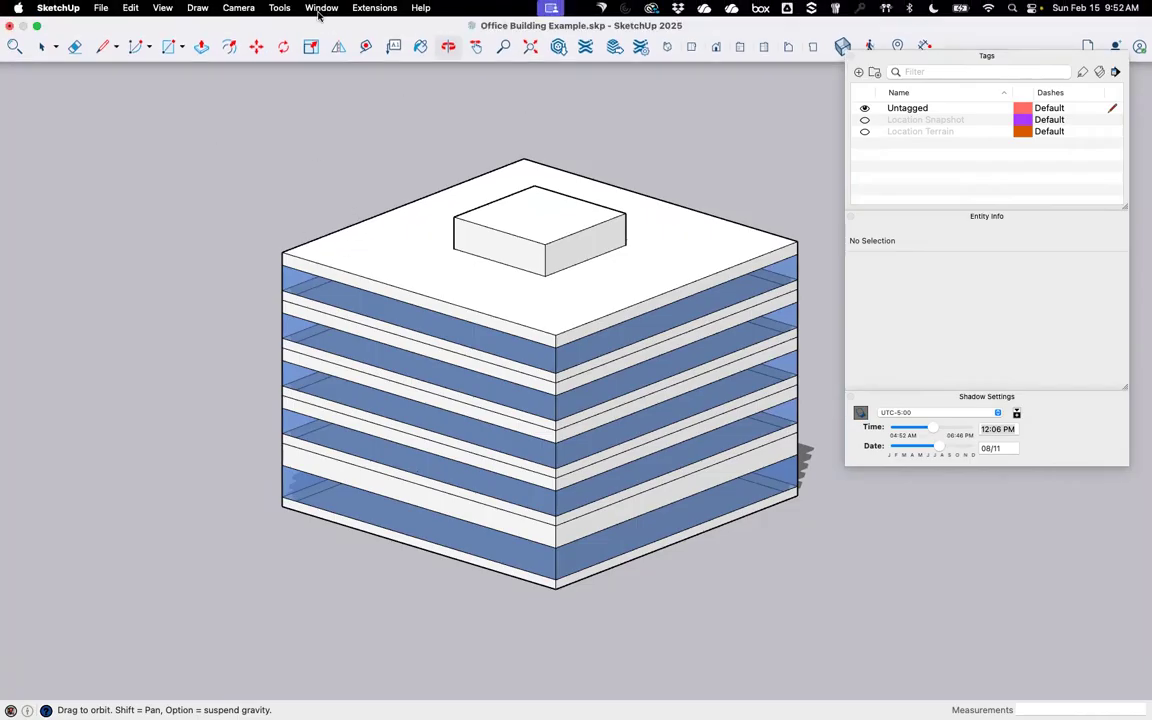
{"action": "left_click", "coordinate": [166, 46]}
{"action": "scroll", "coordinate": [156, 457], "scroll_direction": "up", "scroll_amount": 3}
{"action": "scroll", "coordinate": [156, 457], "scroll_direction": "down", "scroll_amount": 8}
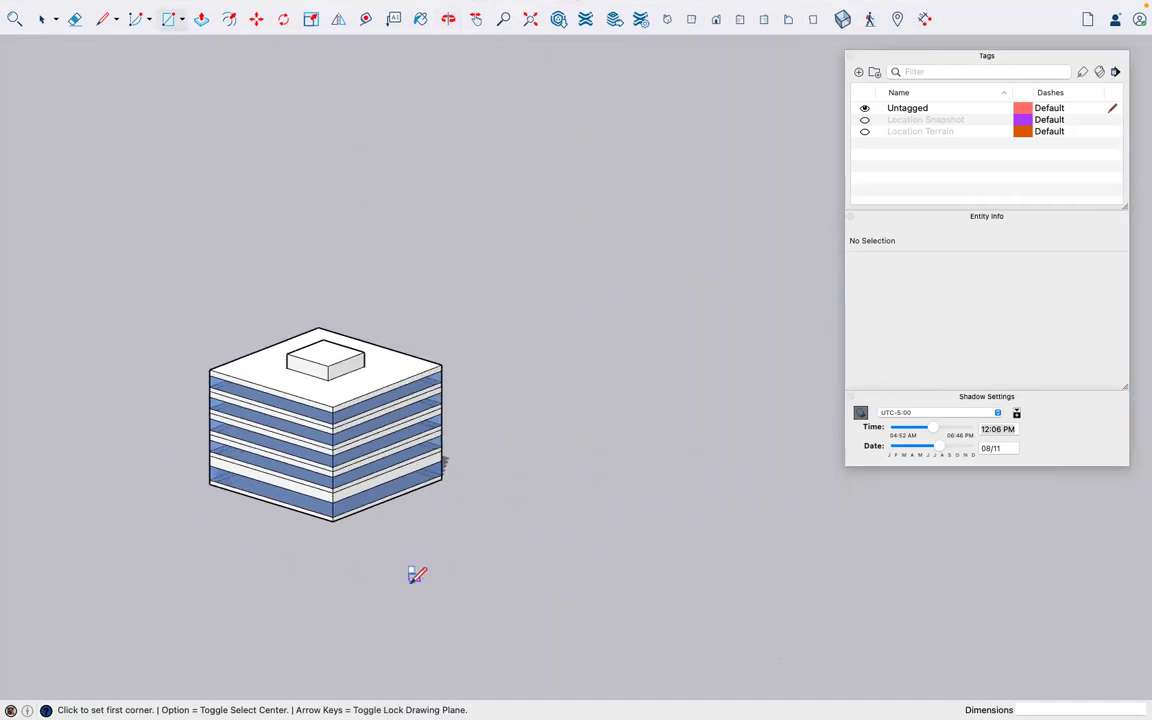
{"action": "left_click", "coordinate": [452, 568]}
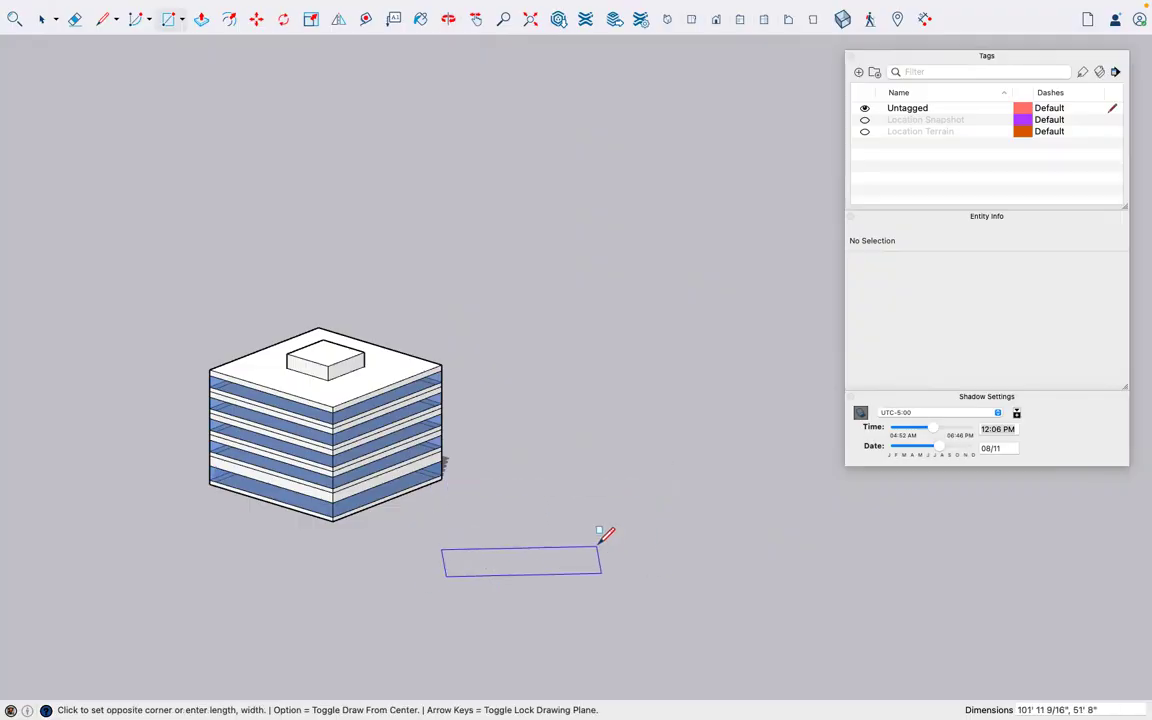
{"action": "left_click", "coordinate": [728, 667]}
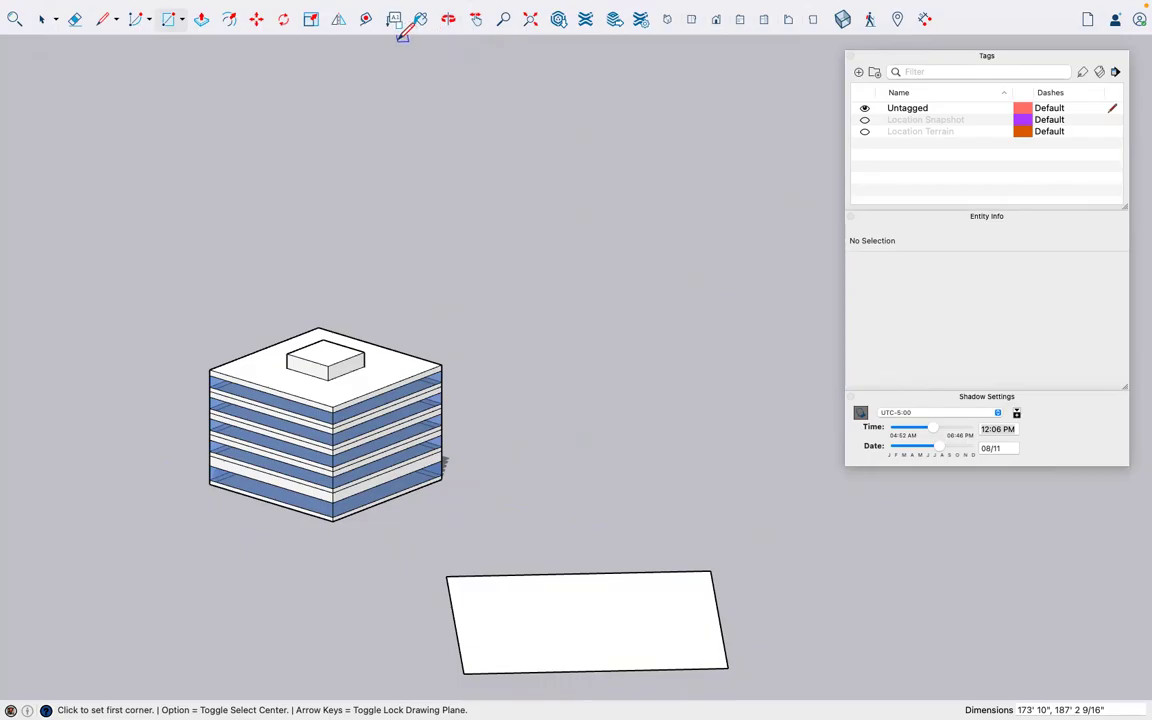
Push/Pull the new rectangle up about 248' into a box and set the shadow date to 07/02
{"action": "left_click", "coordinate": [202, 50]}
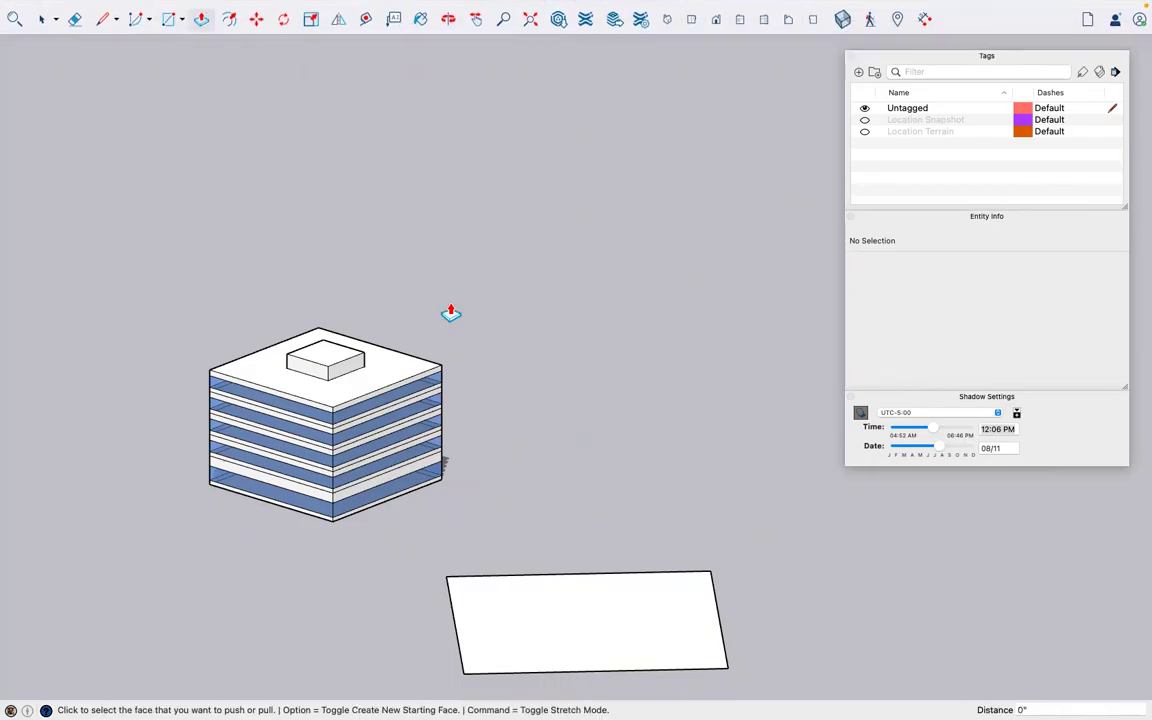
{"action": "left_click", "coordinate": [528, 612]}
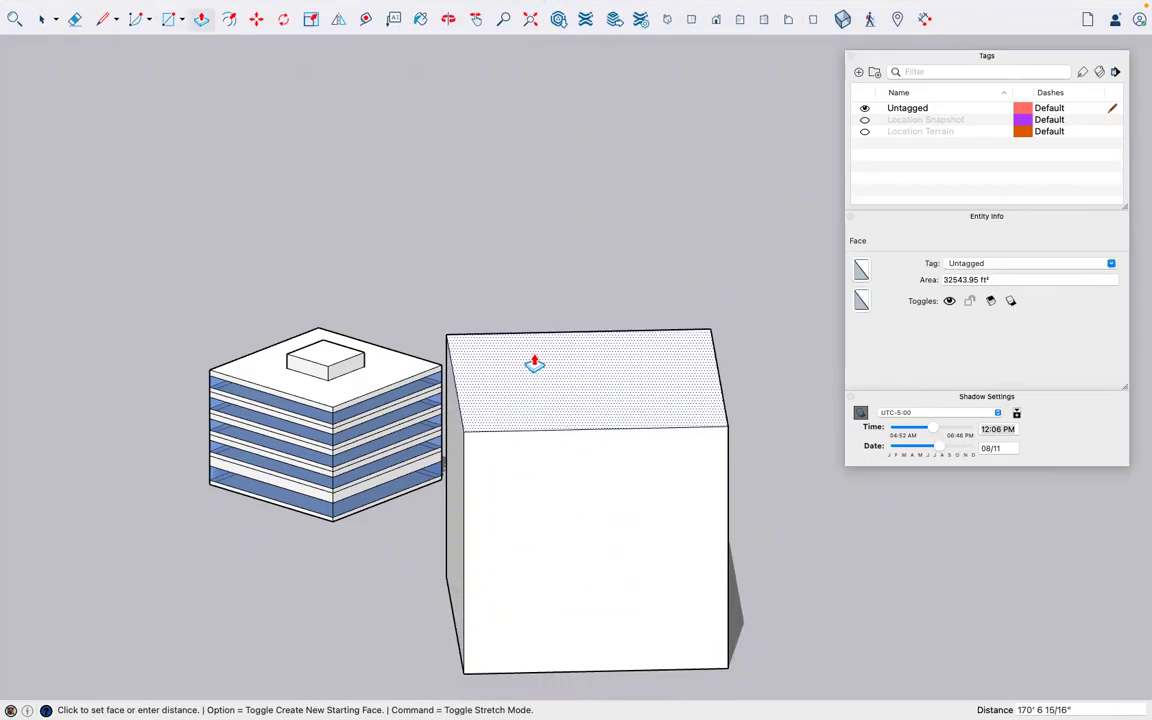
{"action": "left_click", "coordinate": [556, 256]}
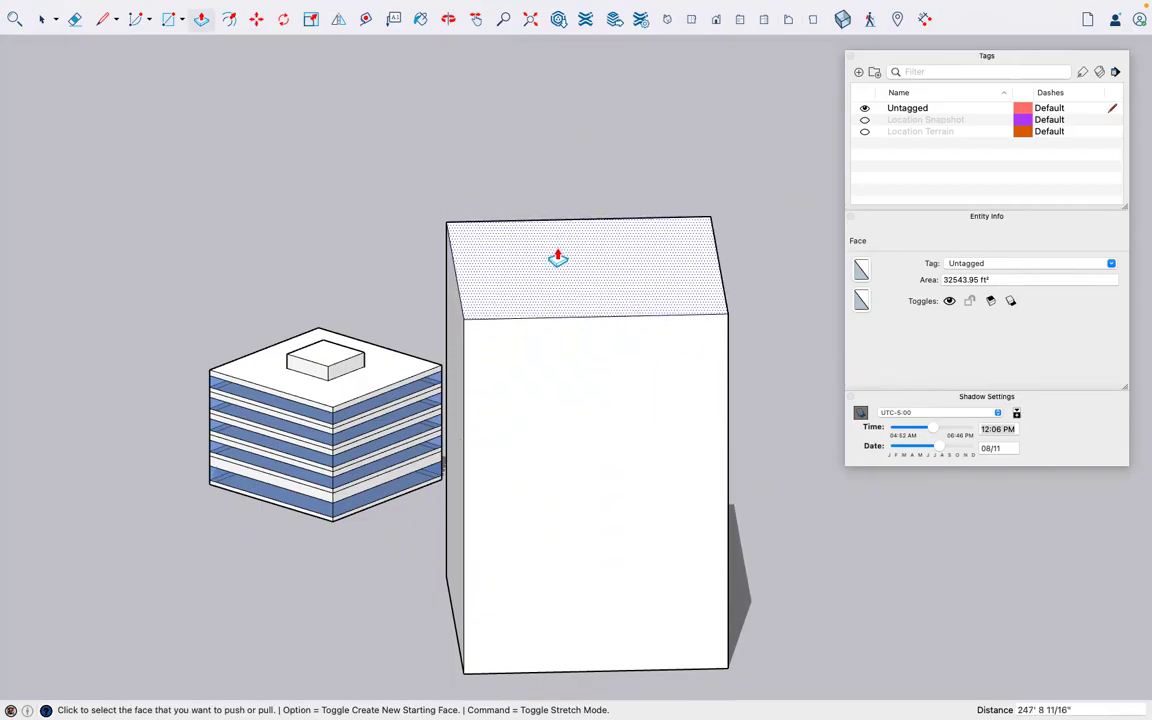
{"action": "mouse_move", "coordinate": [932, 447]}
{"action": "left_mouse_down"}
{"action": "mouse_move", "coordinate": [880, 452]}
{"action": "mouse_move", "coordinate": [929, 452]}
{"action": "left_mouse_up"}
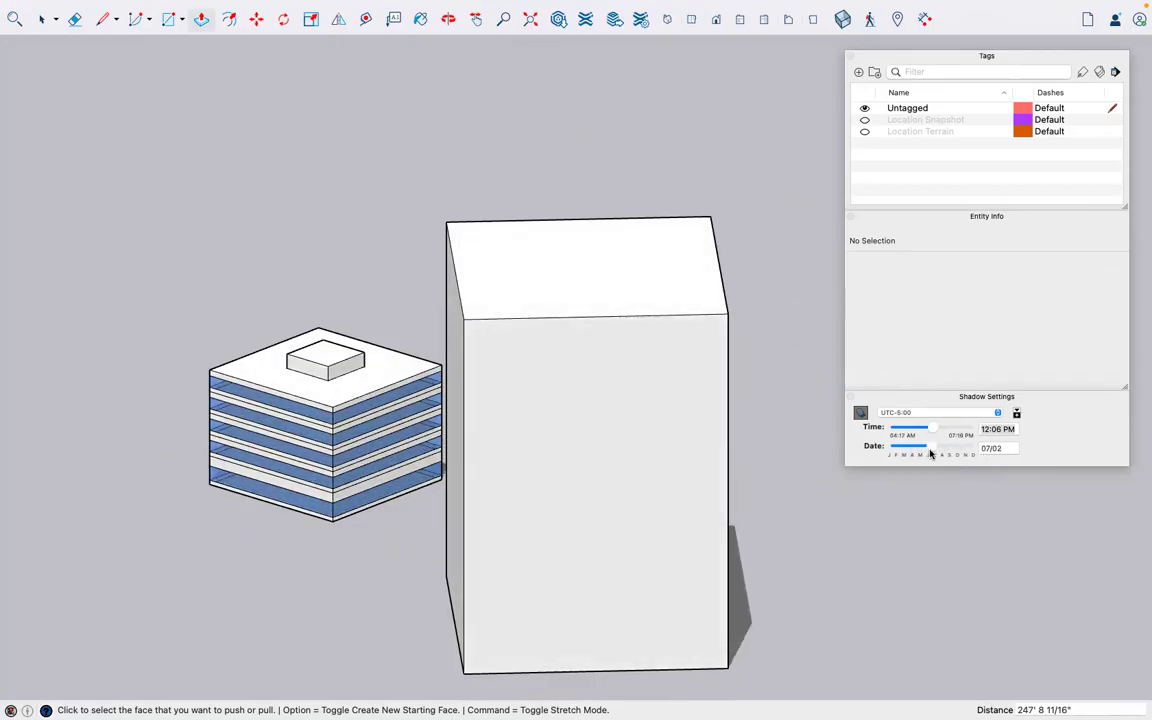
Move the entire box about 438' to the opposite side of the office building
{"action": "left_click", "coordinate": [448, 19]}
{"action": "left_click_drag", "start_coordinate": [345, 247], "coordinate": [384, 255]}
{"action": "scroll", "coordinate": [471, 262], "scroll_direction": "up", "scroll_amount": 3}
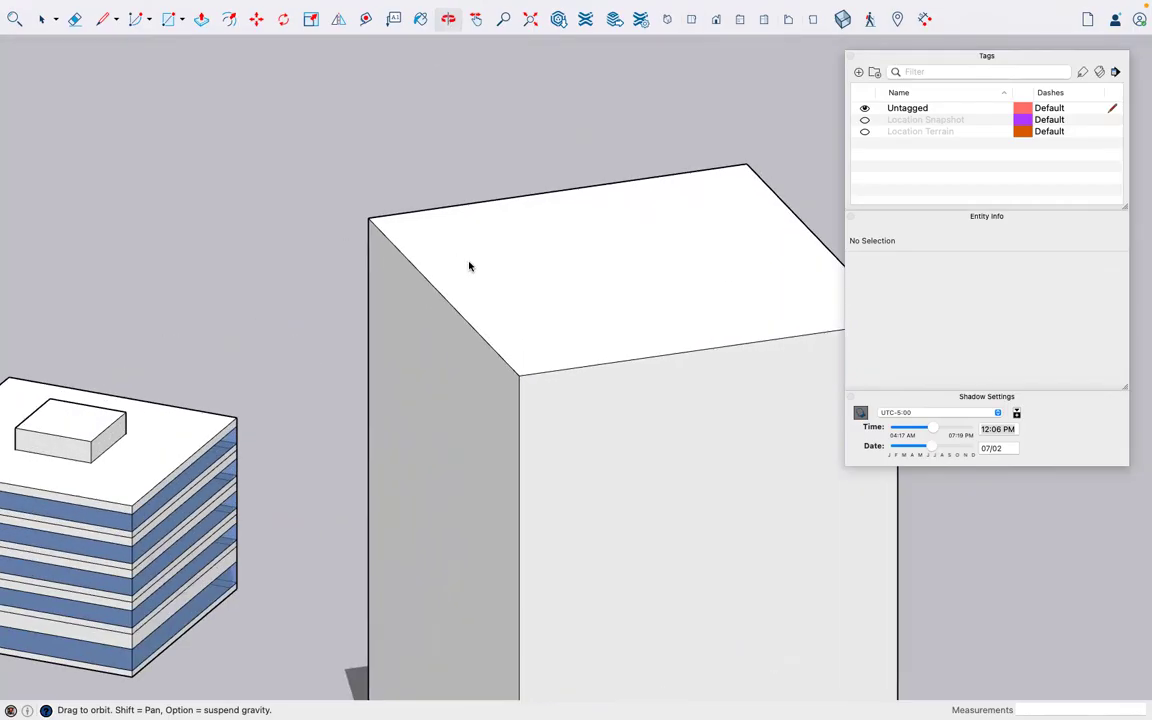
{"action": "scroll", "coordinate": [468, 265], "scroll_direction": "down", "scroll_amount": 8}
{"action": "left_click", "coordinate": [256, 19]}
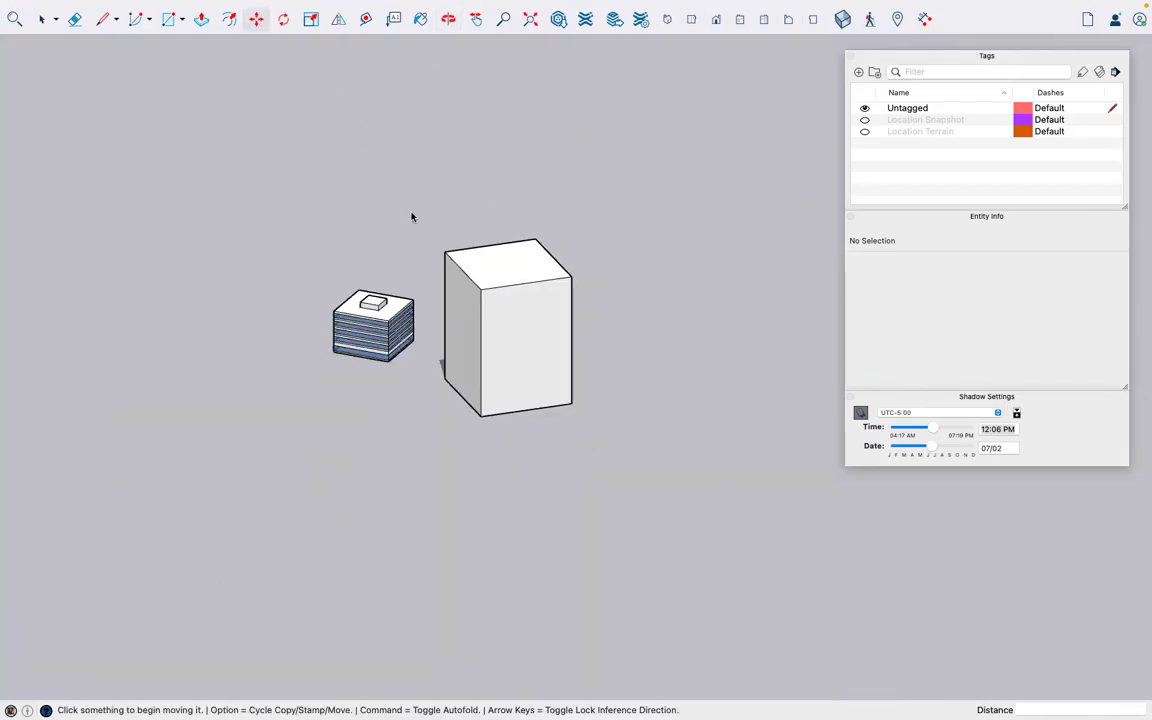
{"action": "left_click", "coordinate": [41, 19]}
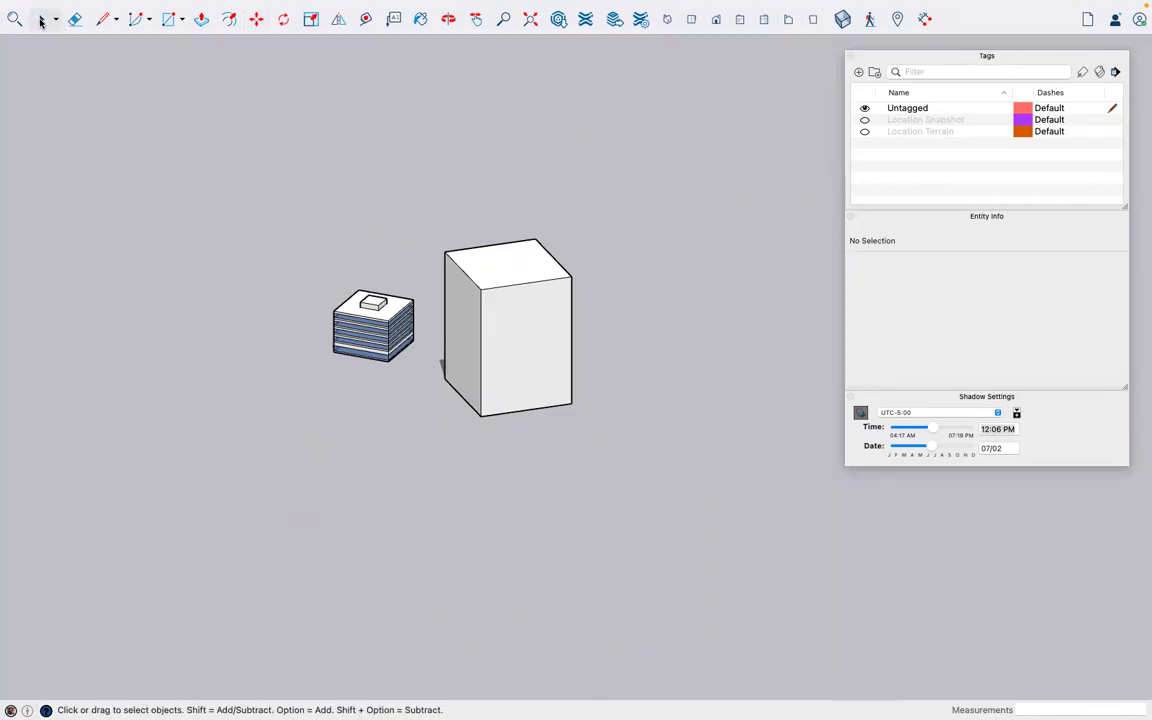
{"action": "left_click_drag", "start_coordinate": [418, 220], "coordinate": [599, 446]}
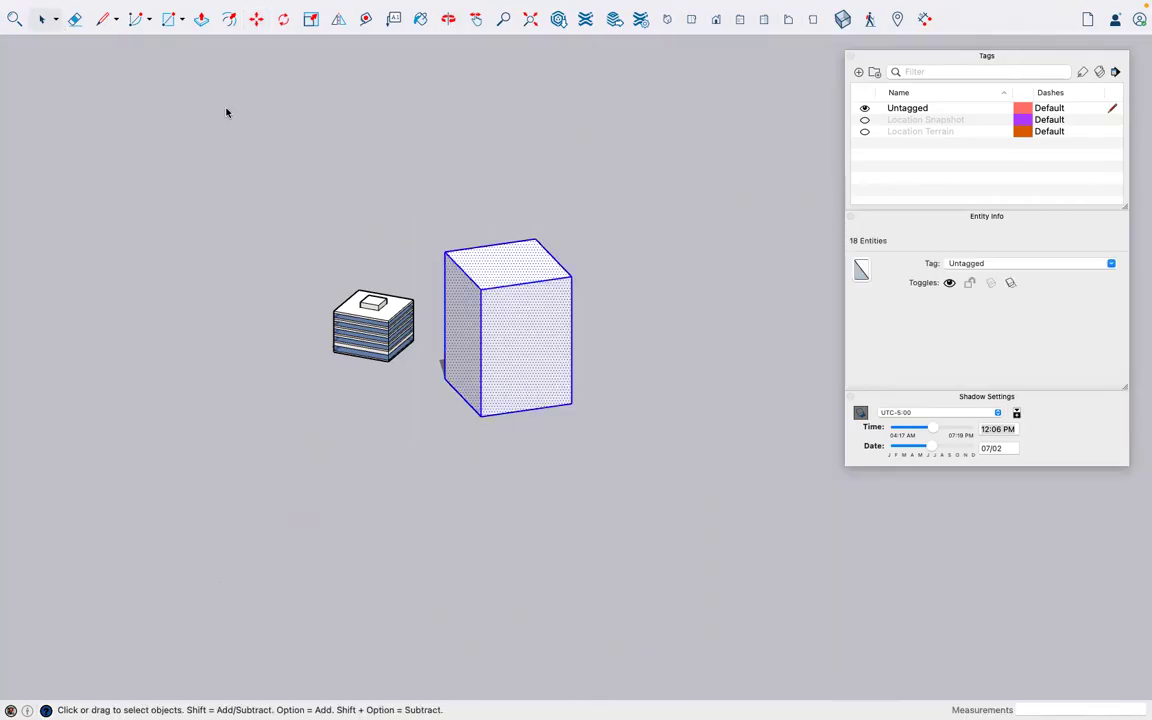
{"action": "left_click", "coordinate": [445, 379]}
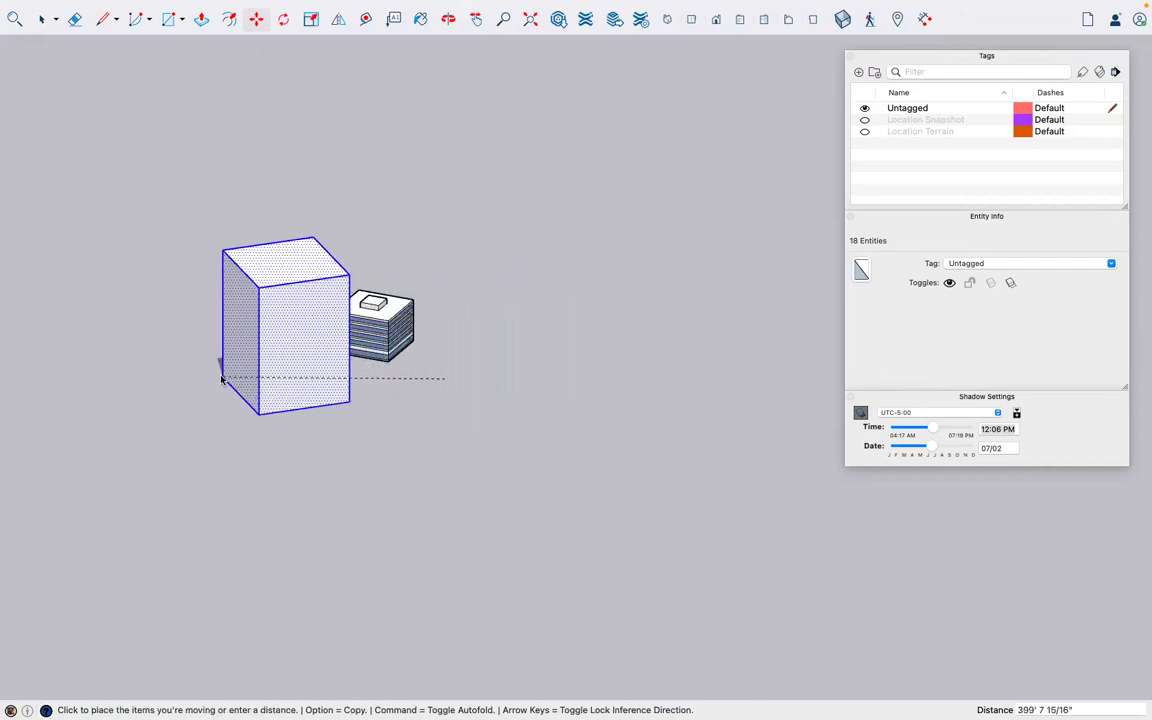
{"action": "left_click", "coordinate": [205, 366]}
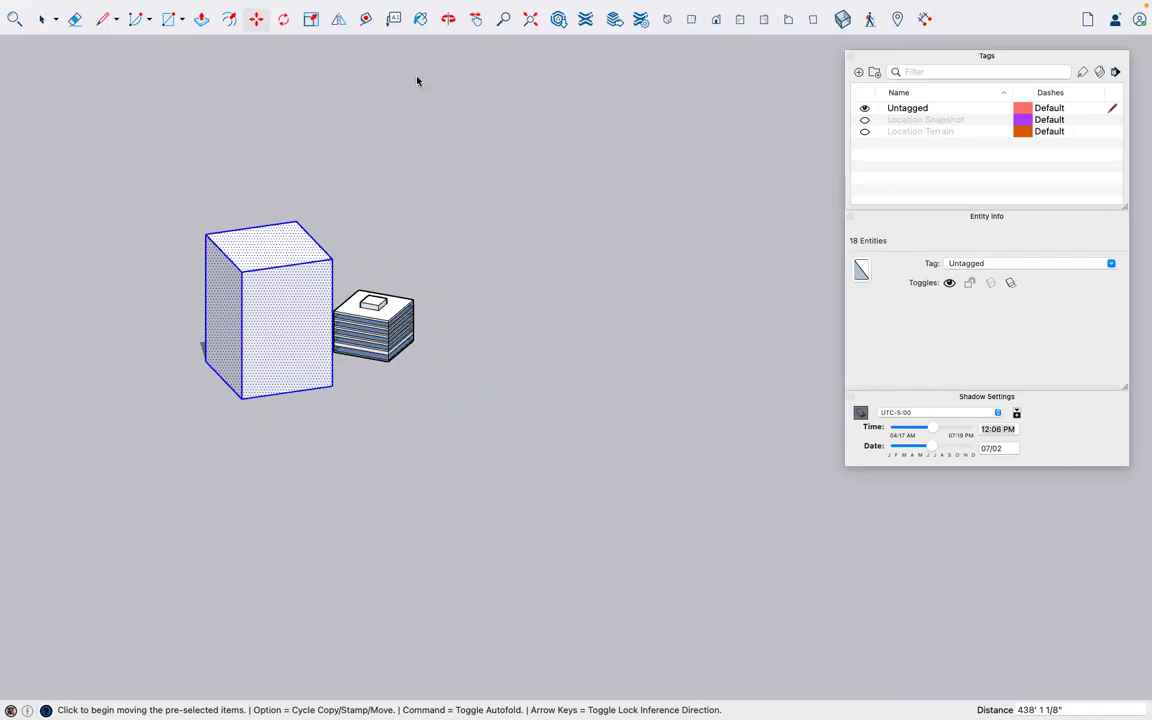
Shrink the box with Push/Pull by lowering its top and pushing in the front face and the outer side face, the side by about 94'
{"action": "left_click", "coordinate": [200, 19]}
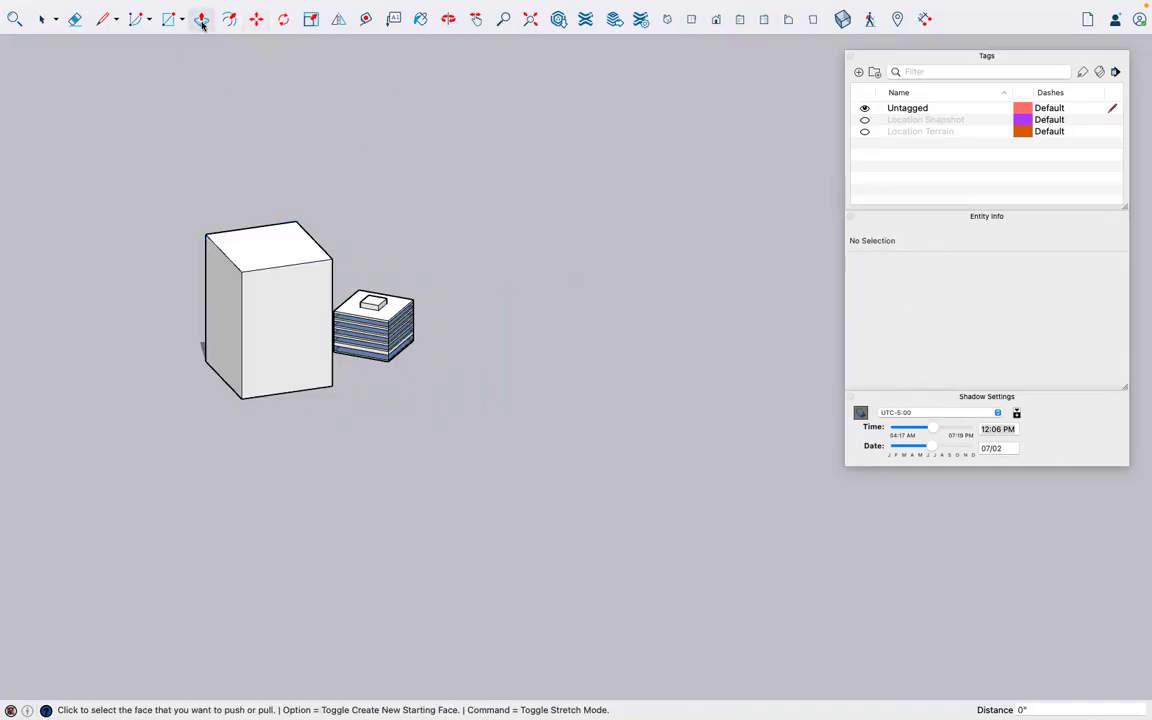
{"action": "left_click", "coordinate": [278, 260]}
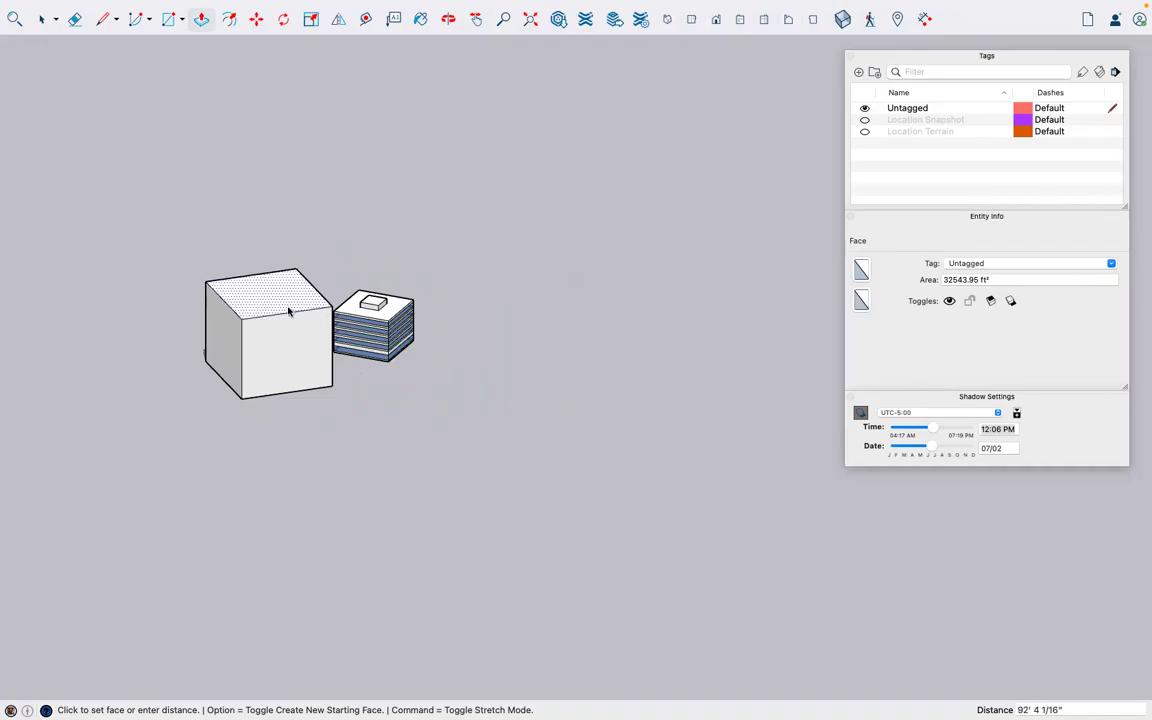
{"action": "left_click", "coordinate": [294, 307]}
{"action": "left_click", "coordinate": [308, 362]}
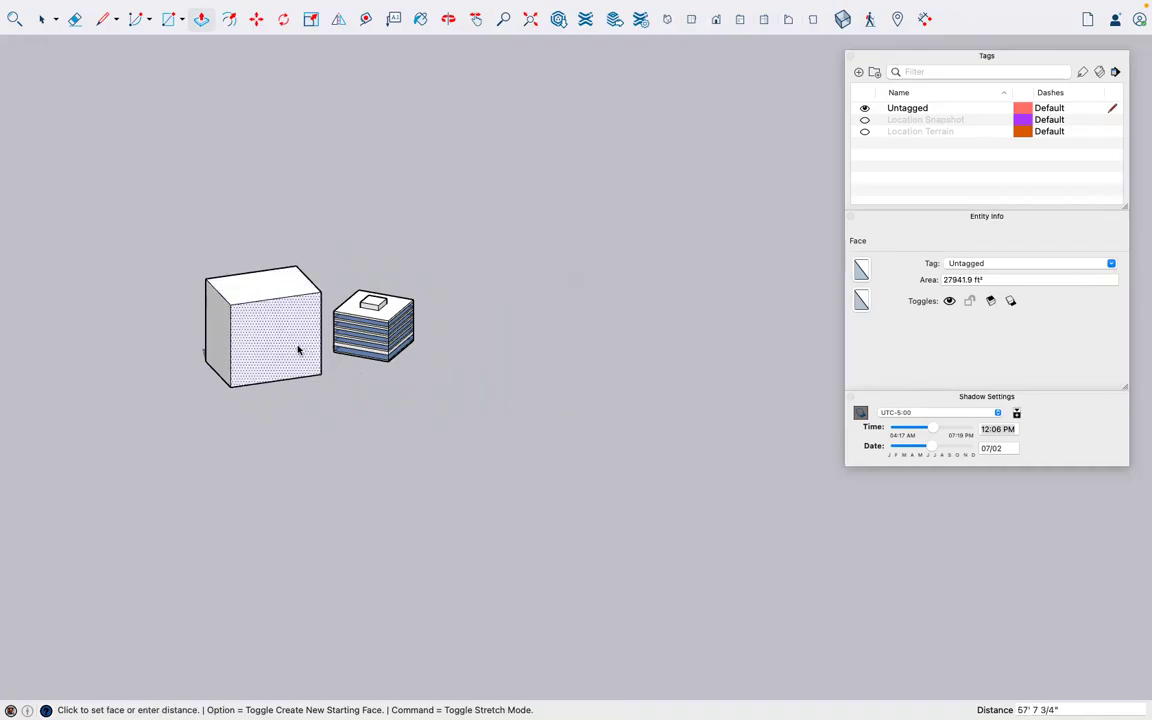
{"action": "left_click", "coordinate": [296, 352]}
{"action": "left_click", "coordinate": [224, 356]}
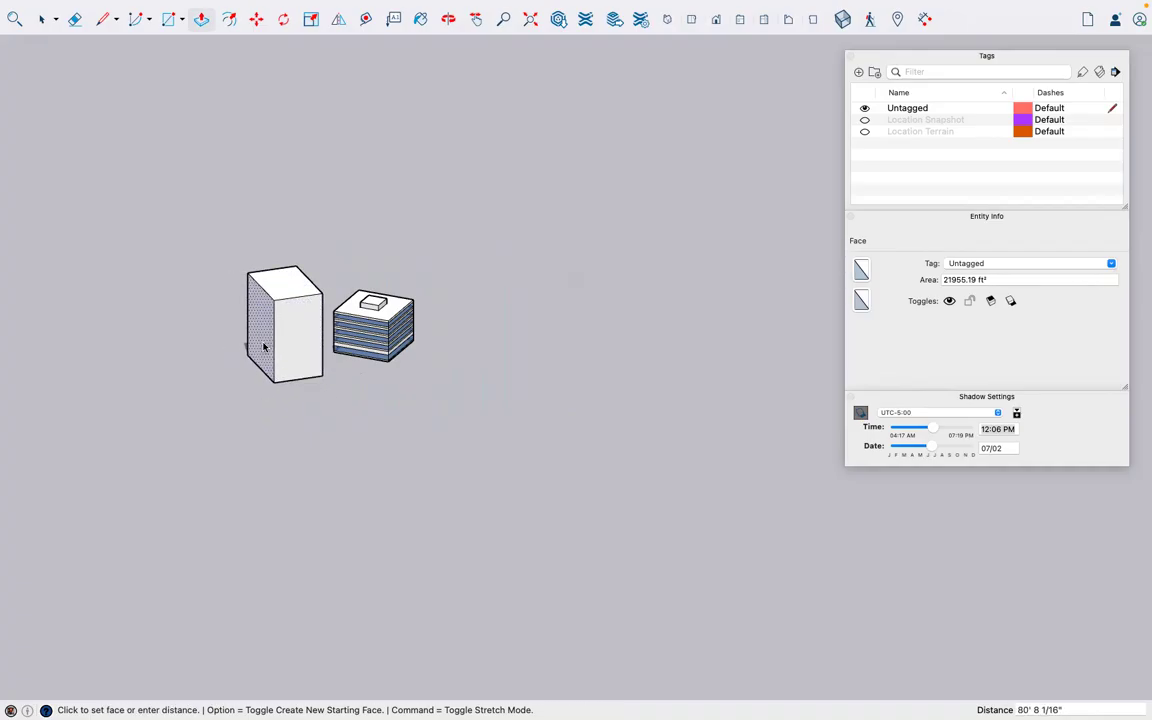
{"action": "left_click", "coordinate": [253, 349]}
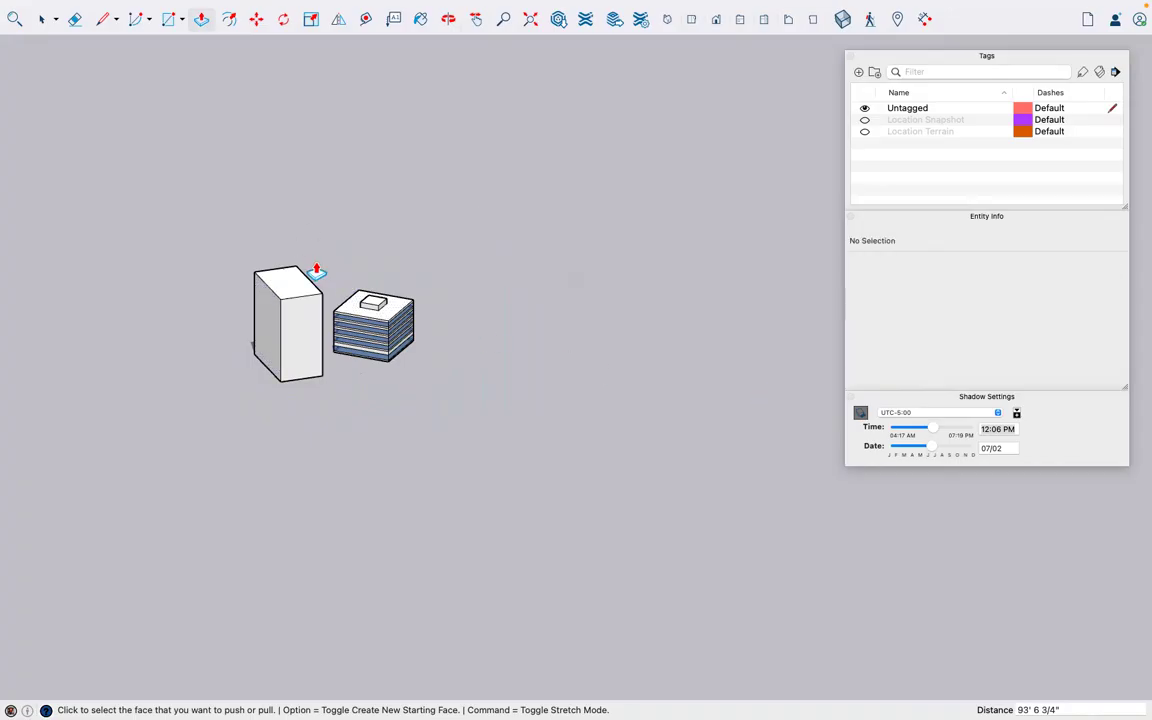
Set the shadow time to 01:58 PM so the box casts its shadow onto the office building
{"action": "left_click", "coordinate": [41, 19]}
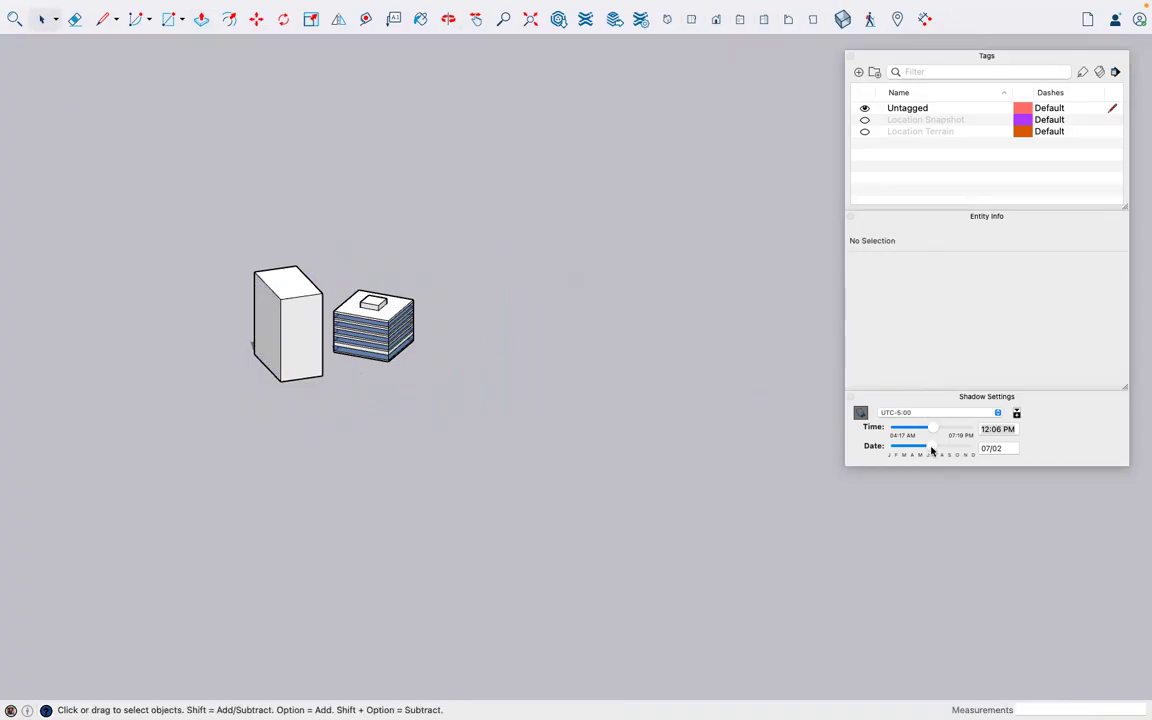
{"action": "left_click_drag", "start_coordinate": [931, 427], "coordinate": [942, 436]}
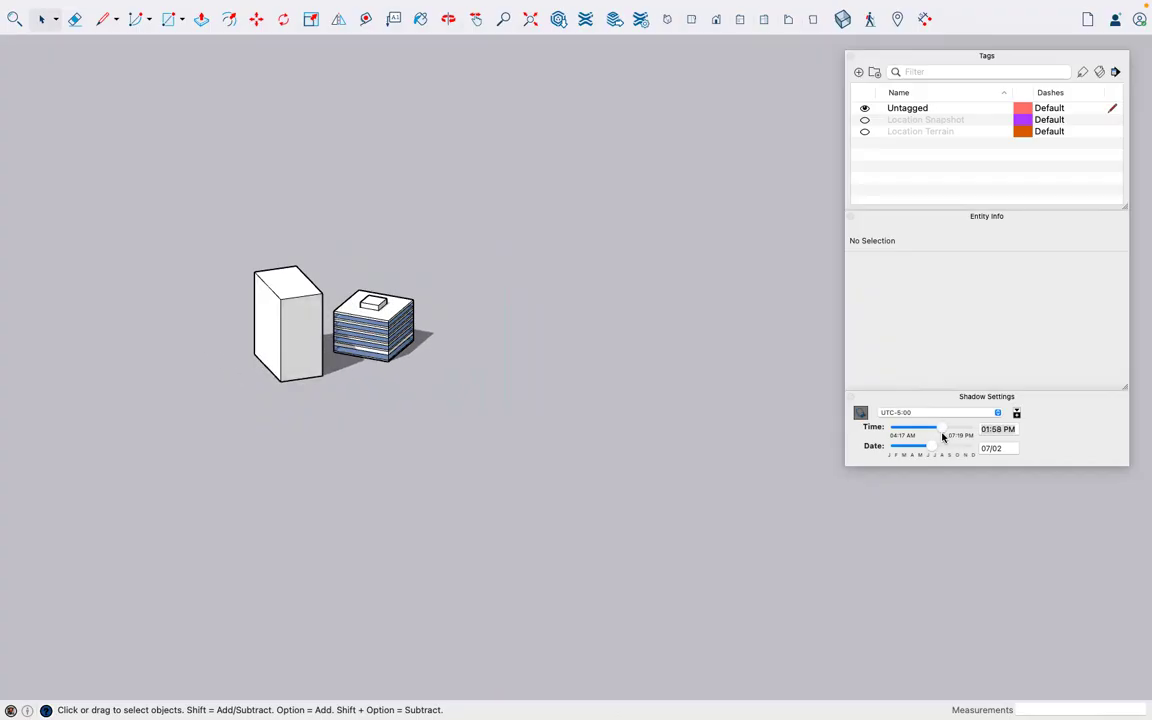
{"action": "scroll", "coordinate": [279, 326], "scroll_direction": "up", "scroll_amount": 5}
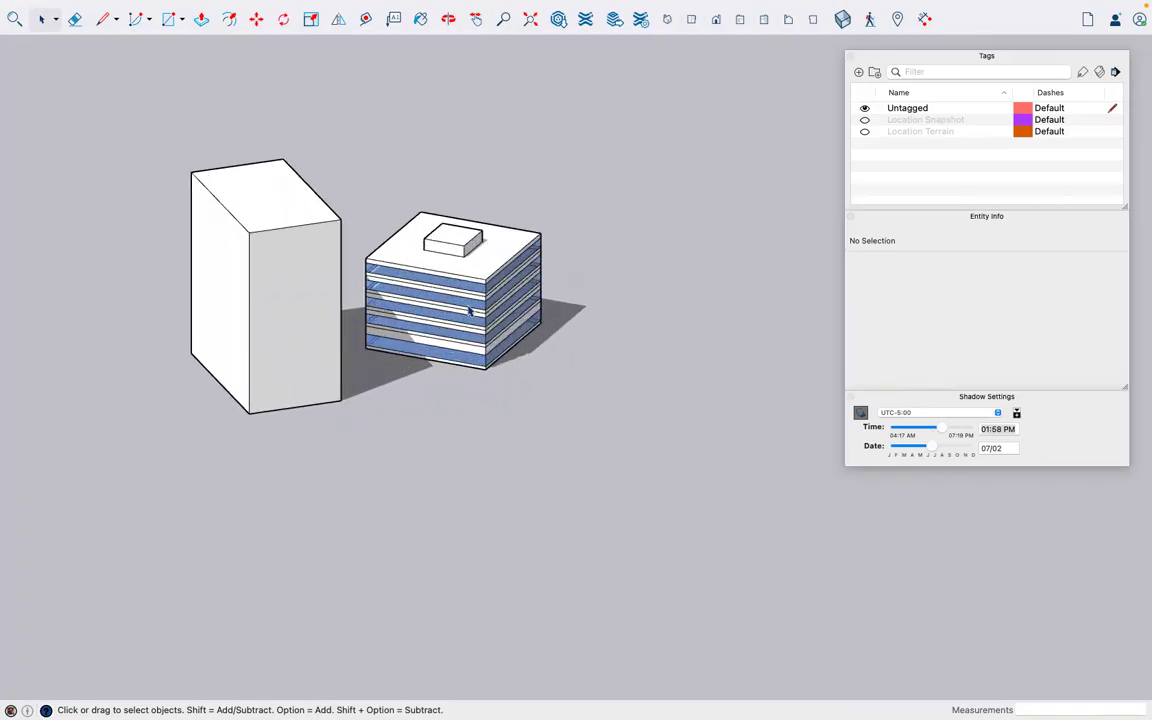
{"action": "mouse_move", "coordinate": [411, 6]}
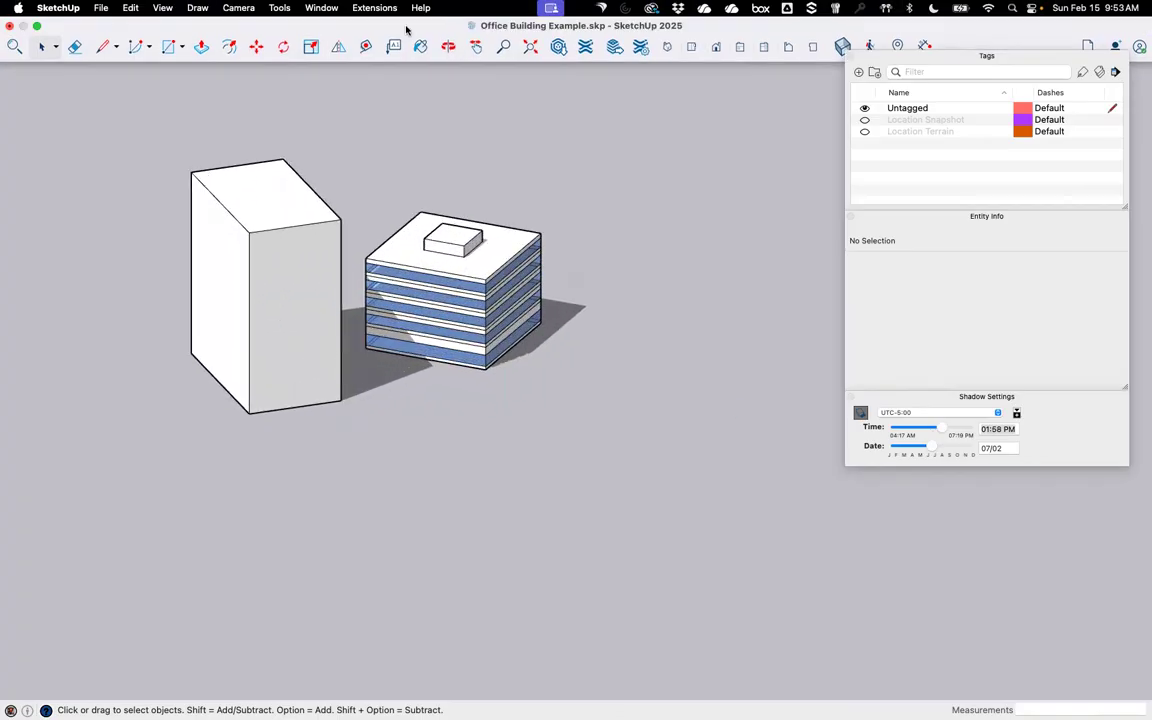
Open the Sefaira plugin, place its window beside the model, and start updating the daylight analysis
{"action": "left_click", "coordinate": [352, 9]}
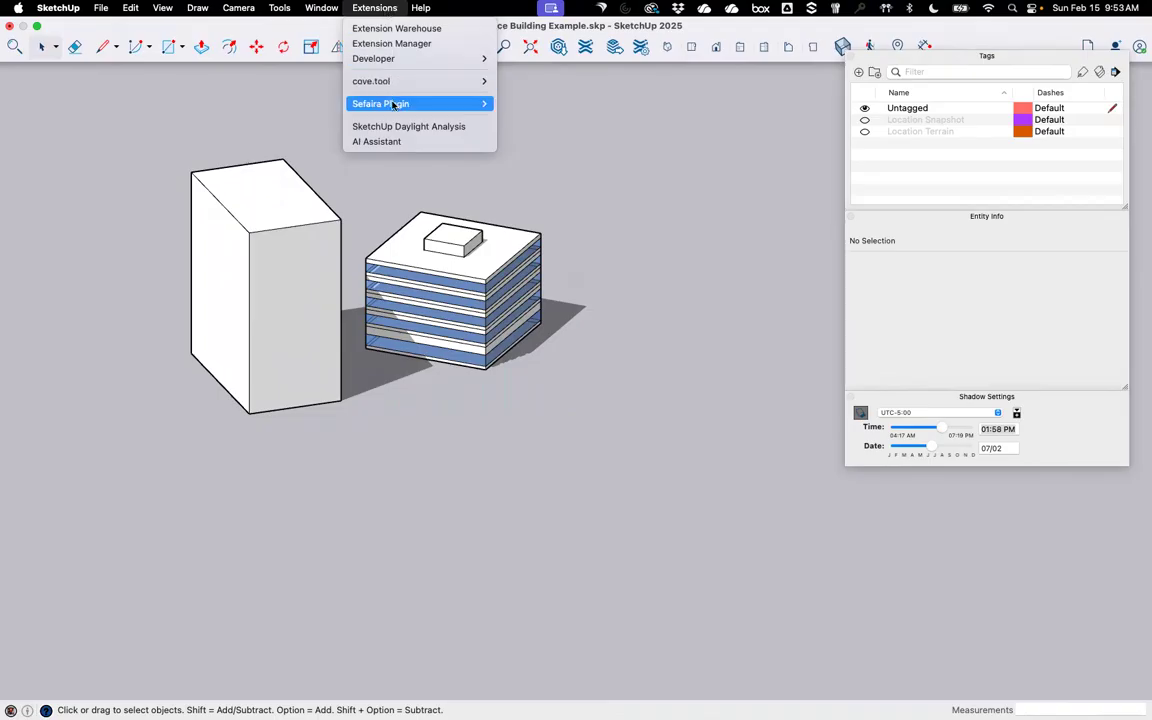
{"action": "mouse_move", "coordinate": [360, 103]}
{"action": "left_click", "coordinate": [540, 104]}
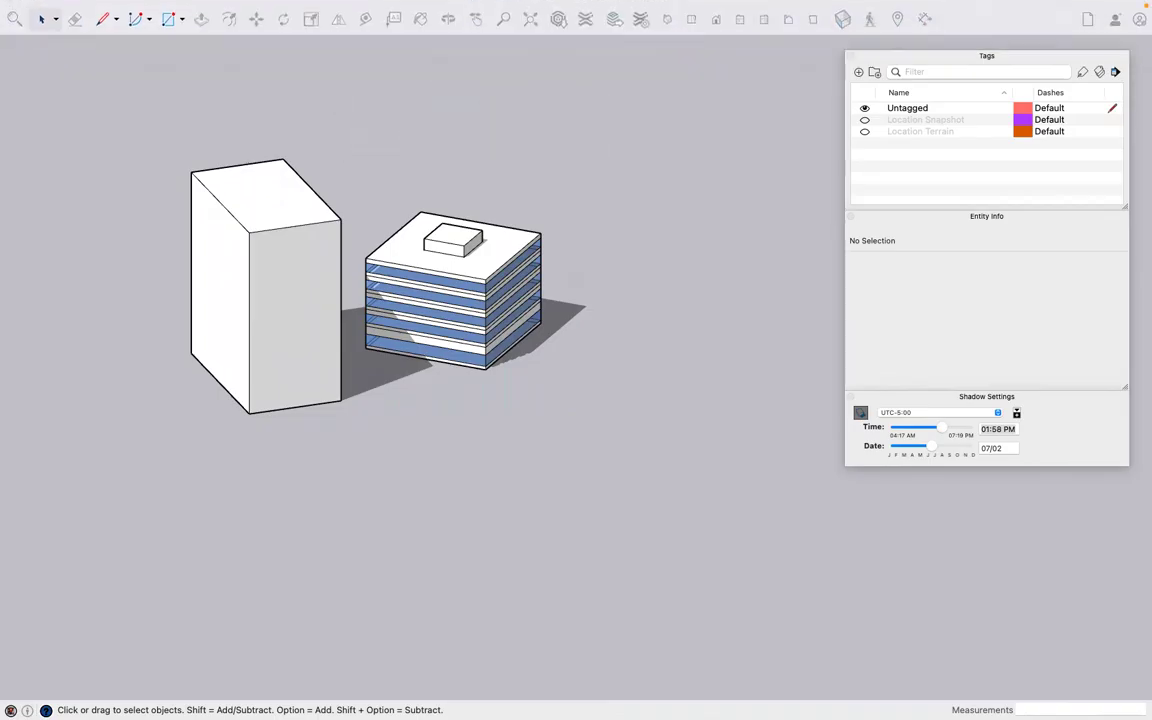
{"action": "left_click_drag", "start_coordinate": [878, 228], "coordinate": [771, 97]}
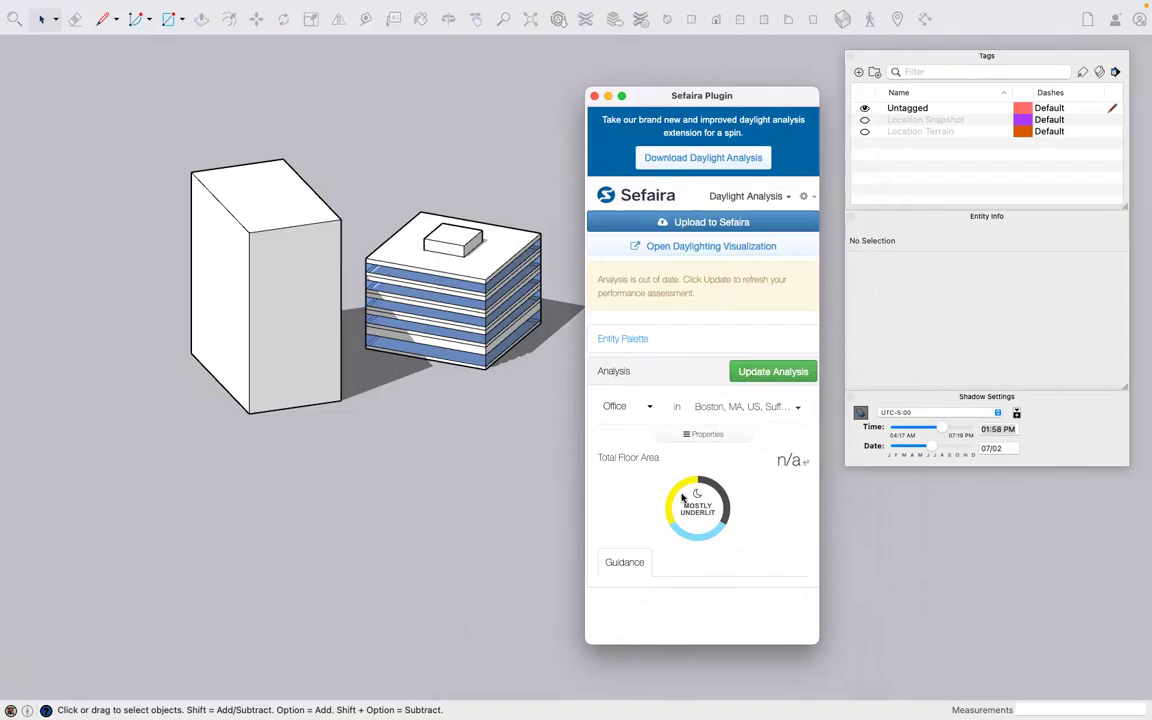
{"action": "left_click", "coordinate": [755, 373]}
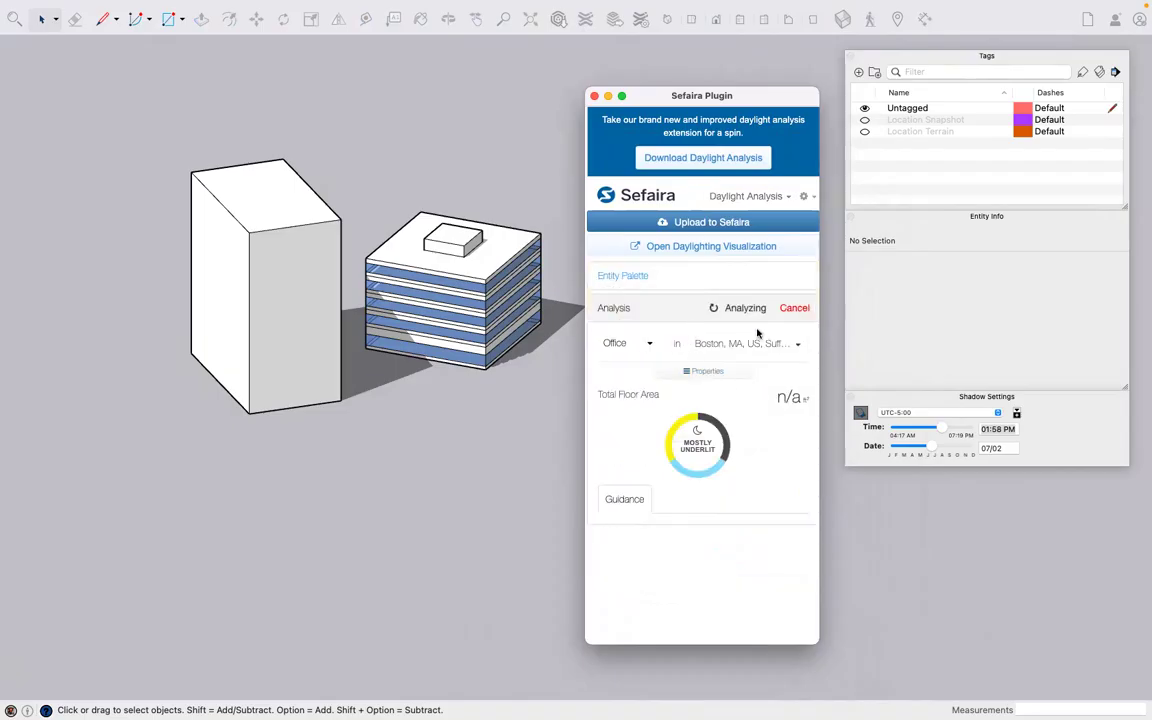
Set the project location in Sefaira to New York City
{"action": "left_click", "coordinate": [717, 351]}
{"action": "left_click", "coordinate": [673, 395]}
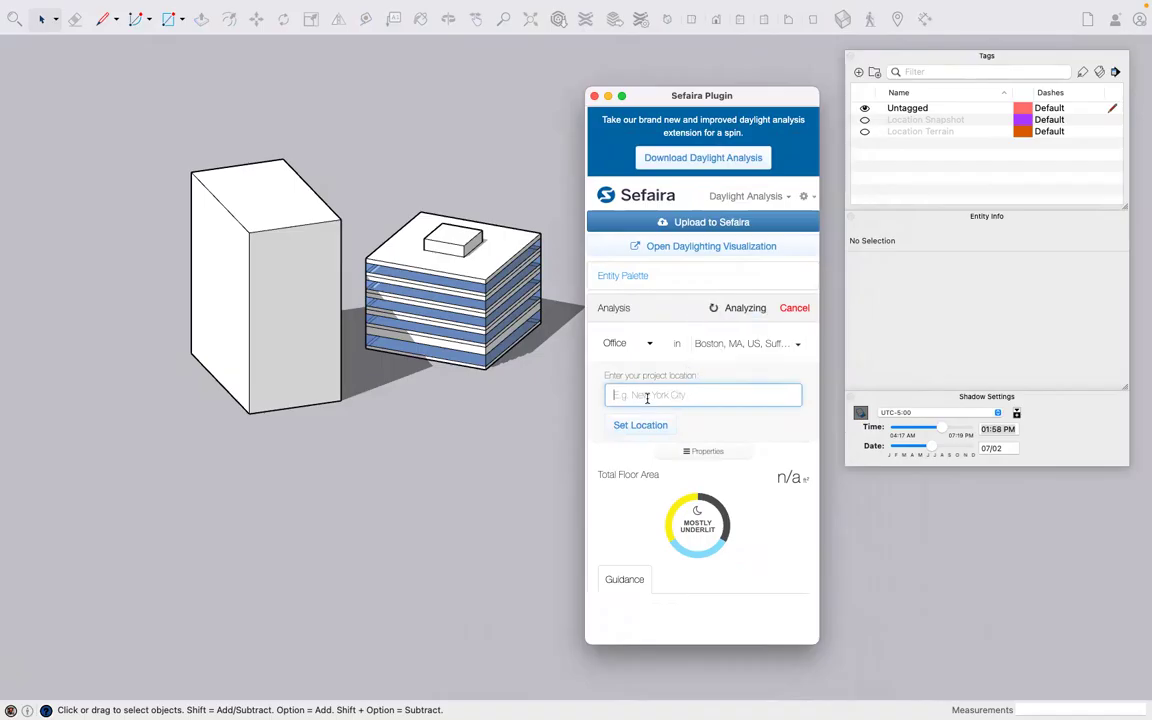
{"action": "type", "text": "B"}
{"action": "key", "text": "BackSpace"}
{"action": "type", "text": "New York City"}
{"action": "left_click", "coordinate": [650, 425]}
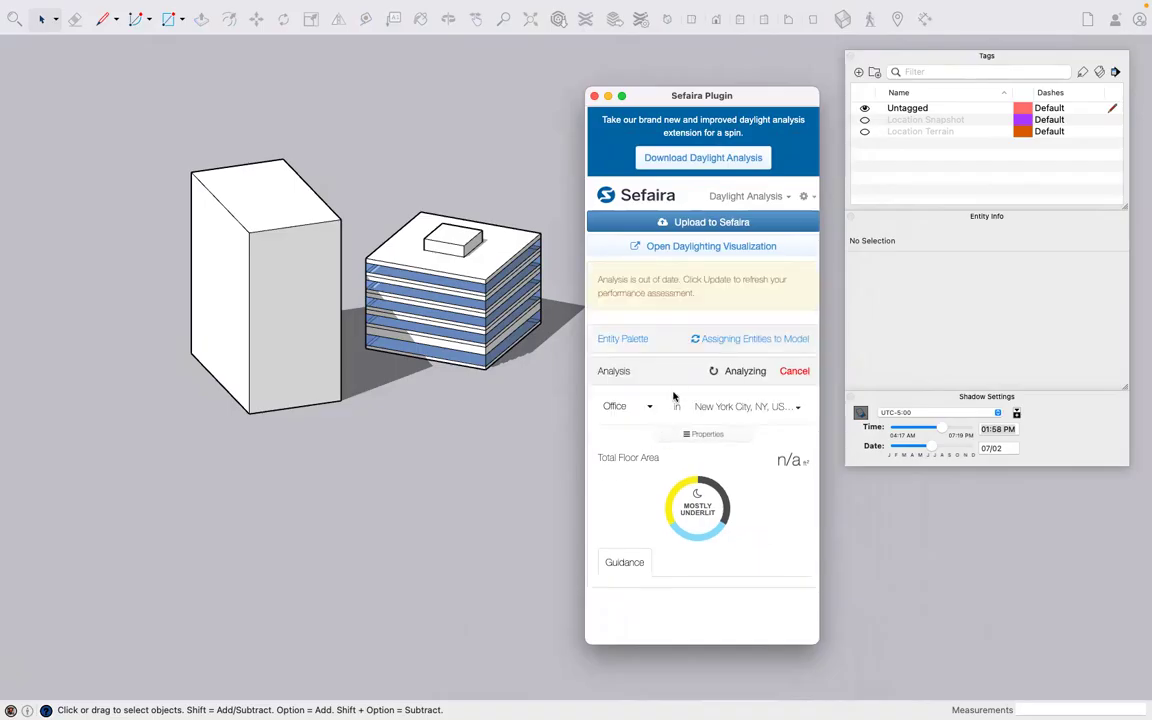
Cancel the running analysis, set the project location to Indianapolis, IN, and update the daylight analysis
{"action": "left_click", "coordinate": [793, 372]}
{"action": "left_click", "coordinate": [752, 404]}
{"action": "left_click", "coordinate": [714, 455]}
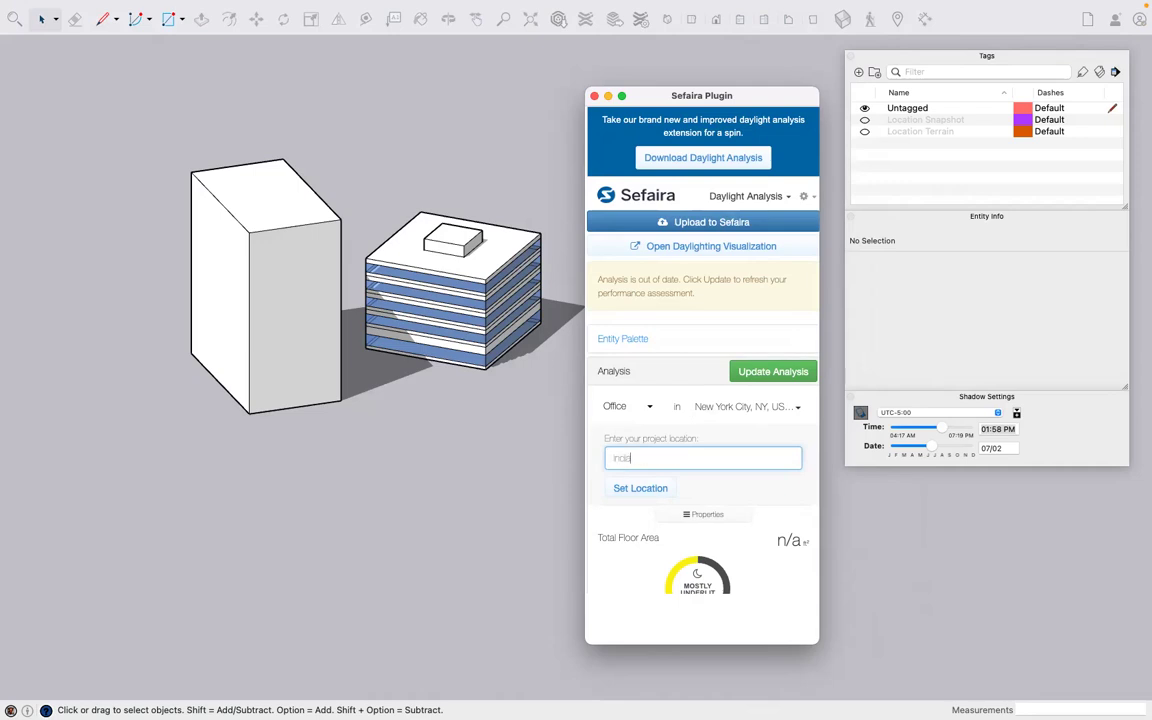
{"action": "type", "text": "Indianapolis, IN"}
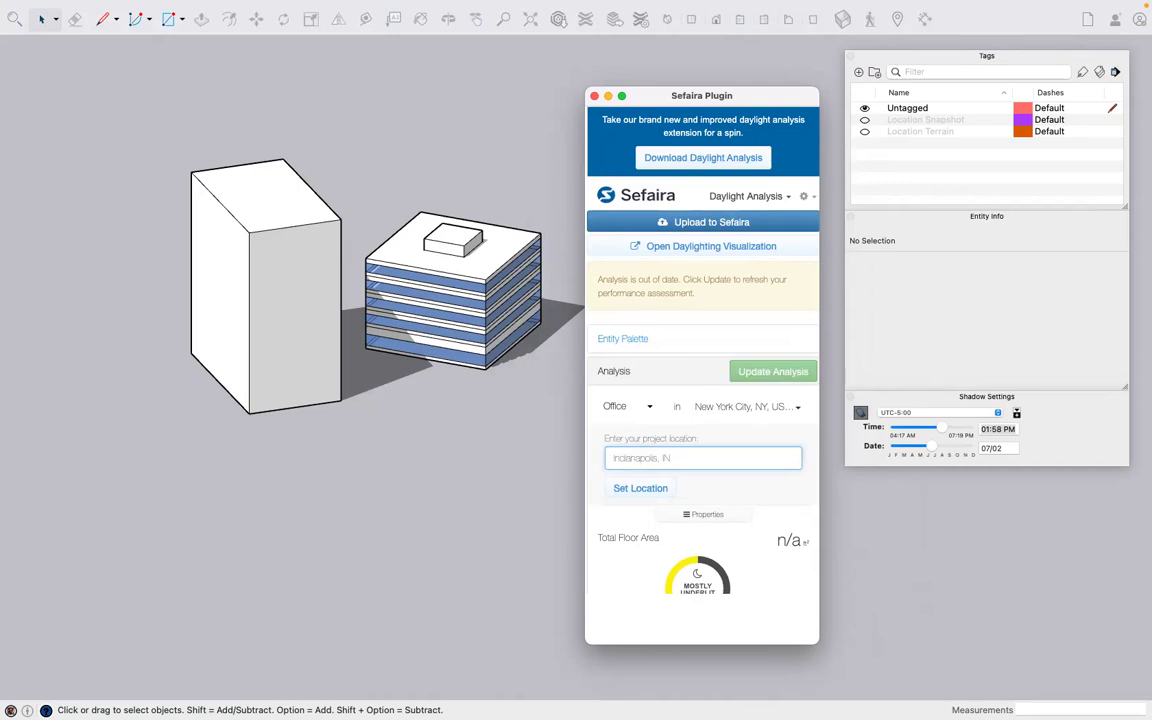
{"action": "key", "text": "Return"}
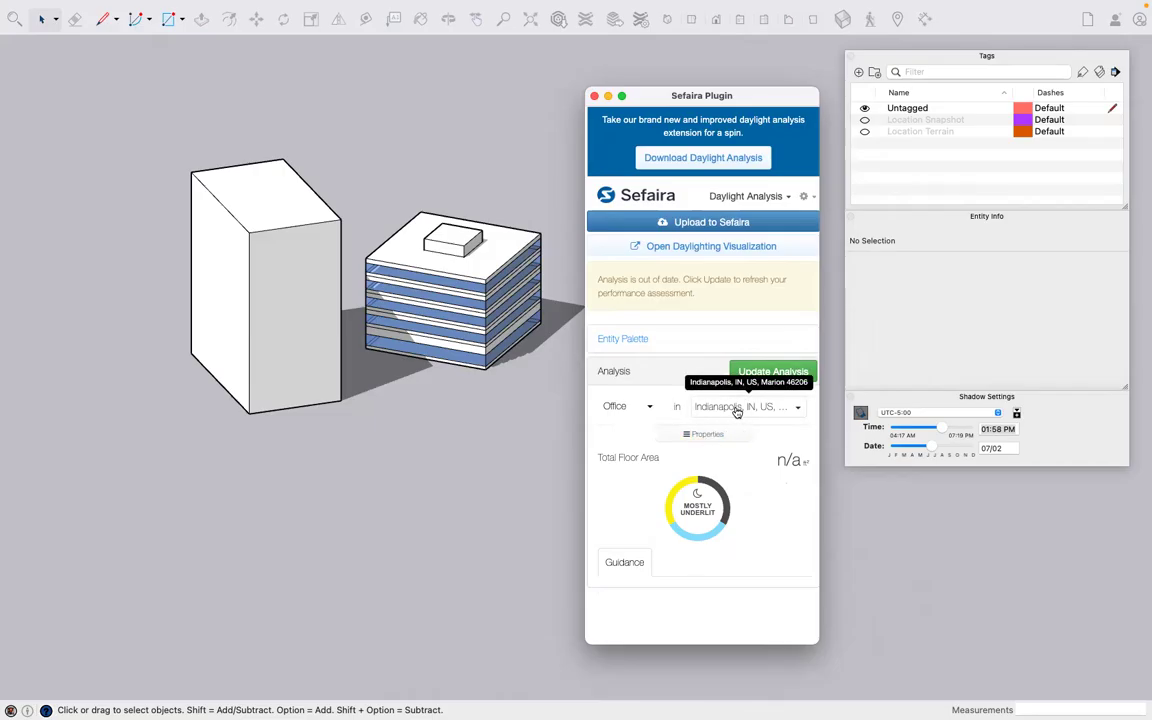
{"action": "left_click", "coordinate": [772, 373]}
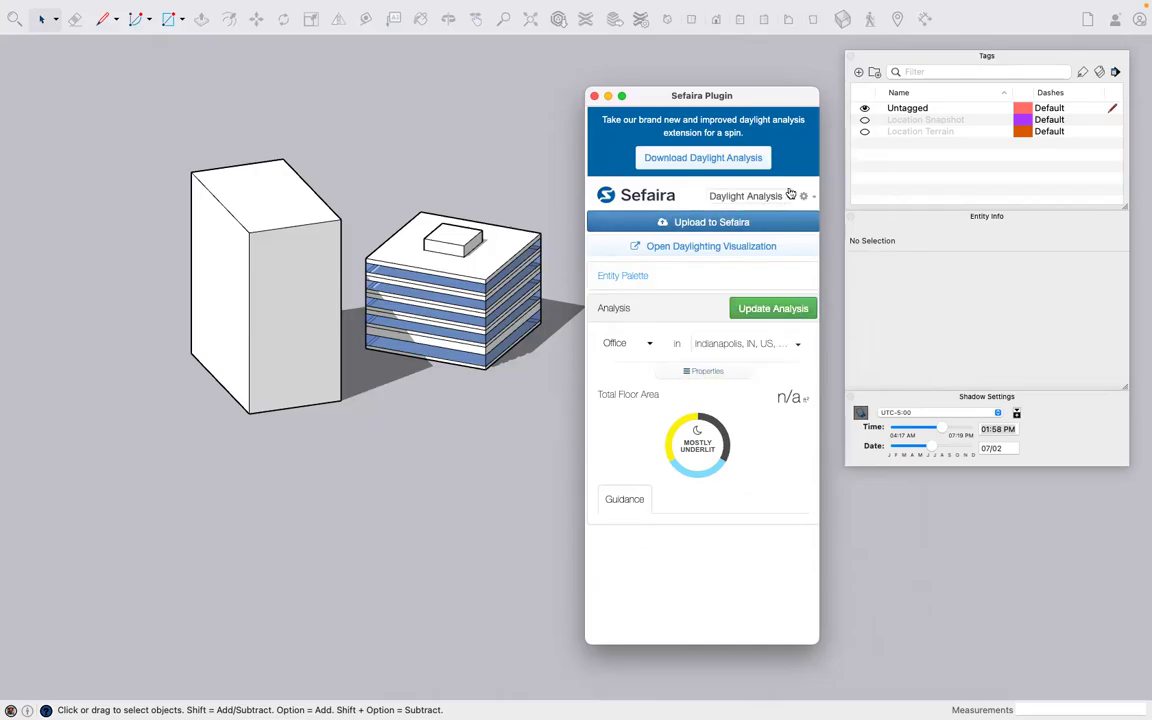
Switch the analysis mode to Energy Analysis and update the analysis
{"action": "left_click", "coordinate": [788, 195]}
{"action": "left_click", "coordinate": [731, 254]}
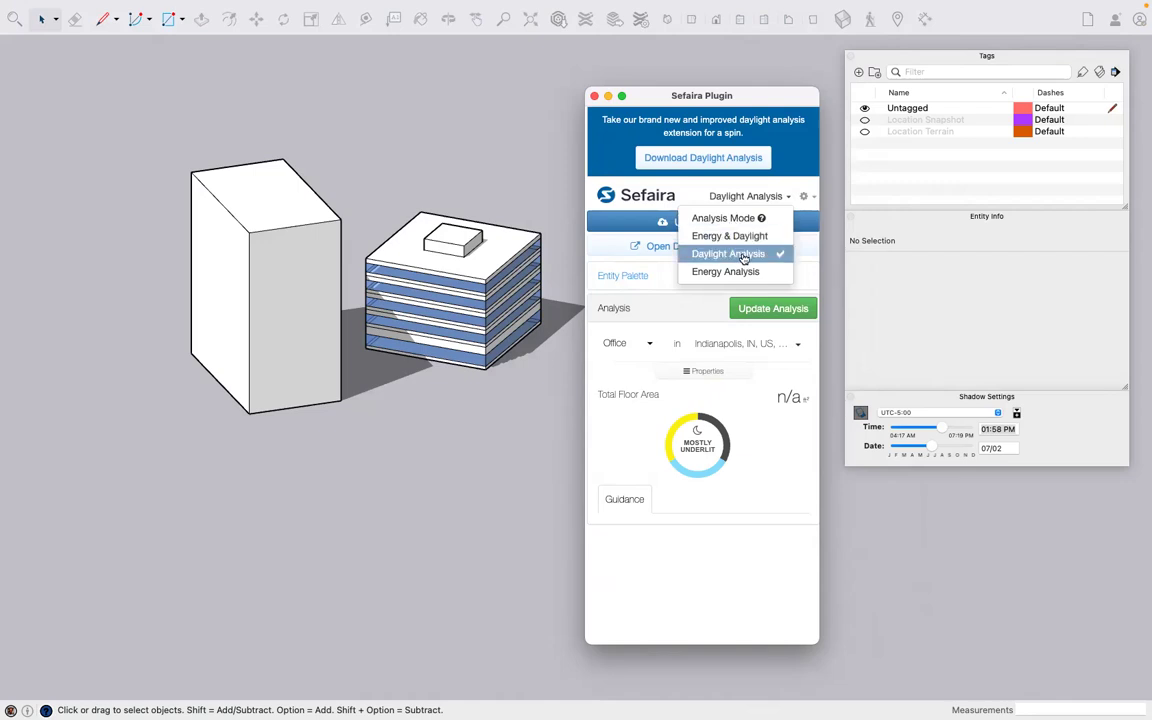
{"action": "left_click", "coordinate": [740, 271]}
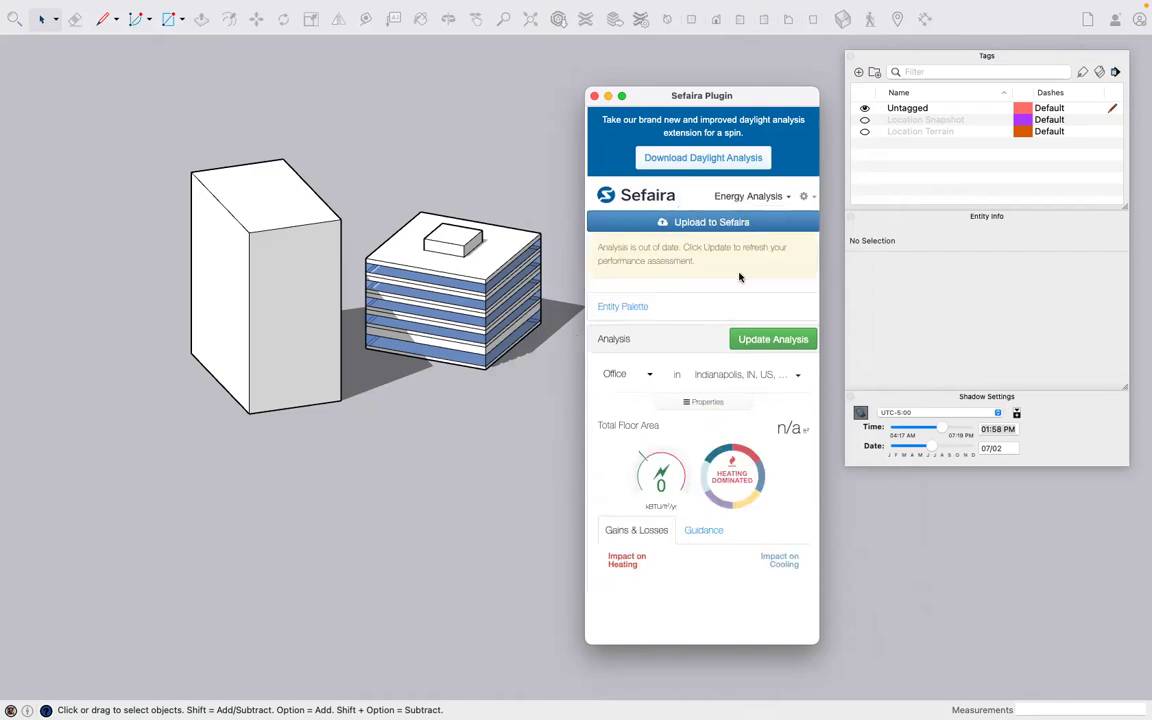
{"action": "left_click", "coordinate": [752, 198]}
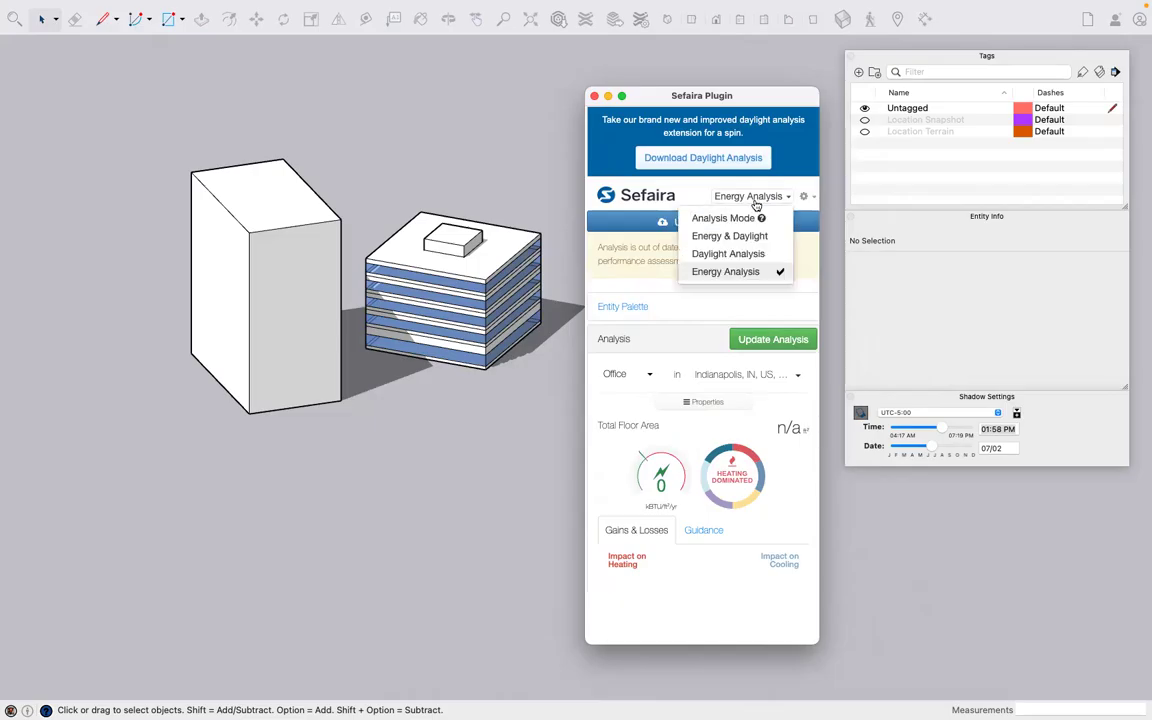
{"action": "left_click", "coordinate": [736, 271]}
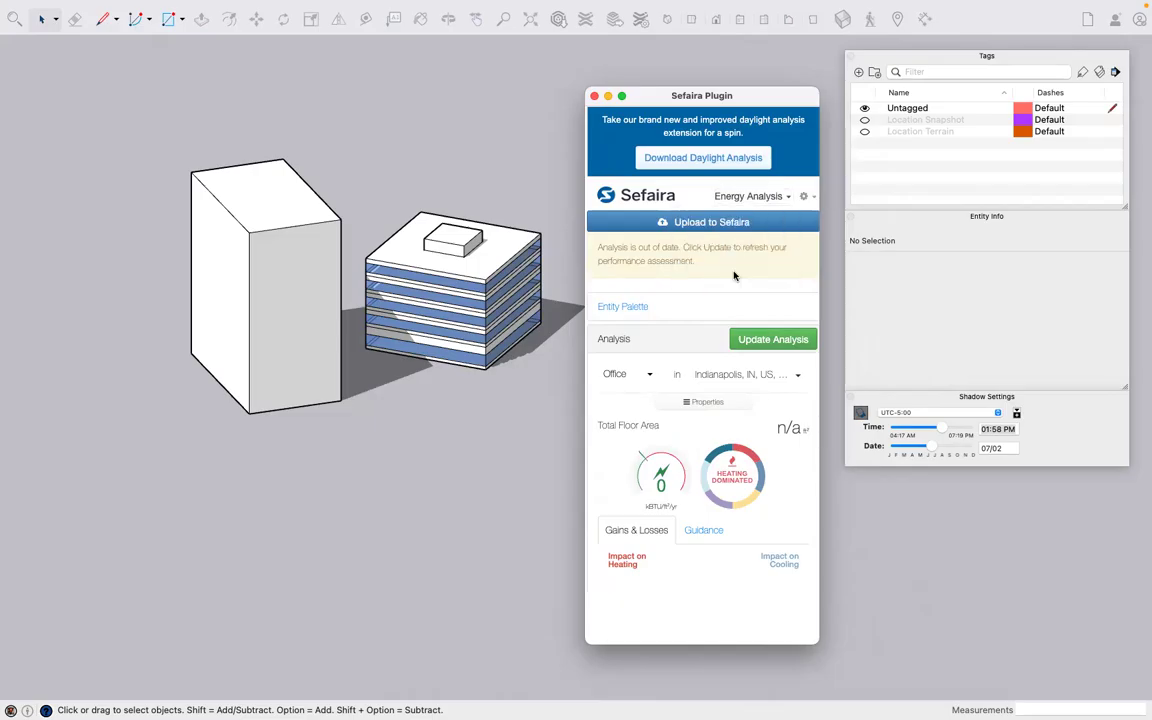
{"action": "left_click", "coordinate": [770, 341]}
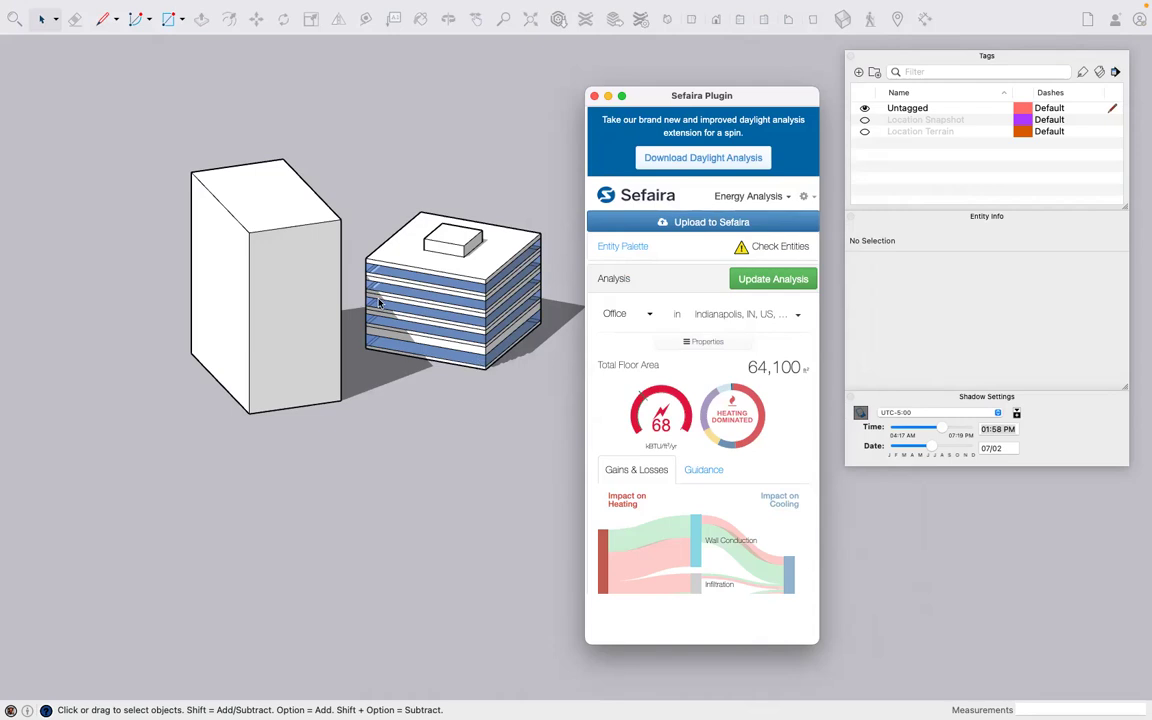
Open Sefaira's Entity Palette and show the entity types on both masses in the model
{"action": "scroll", "coordinate": [409, 270], "scroll_direction": "up", "scroll_amount": 4}
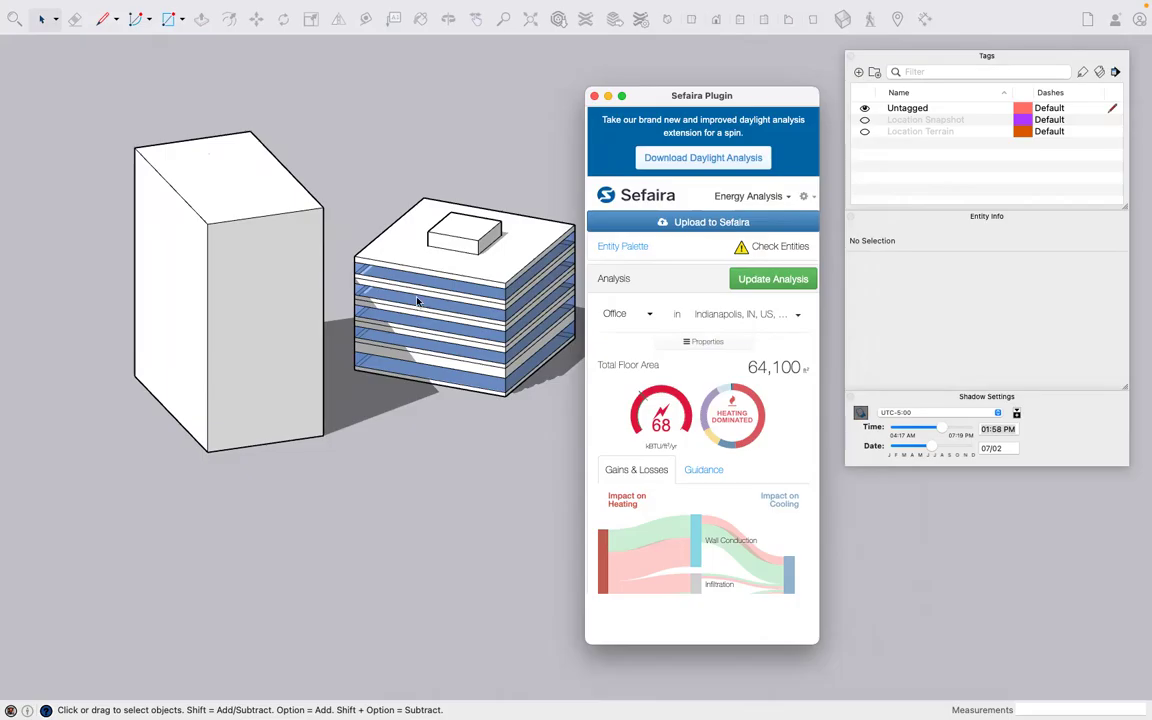
{"action": "left_click", "coordinate": [620, 247]}
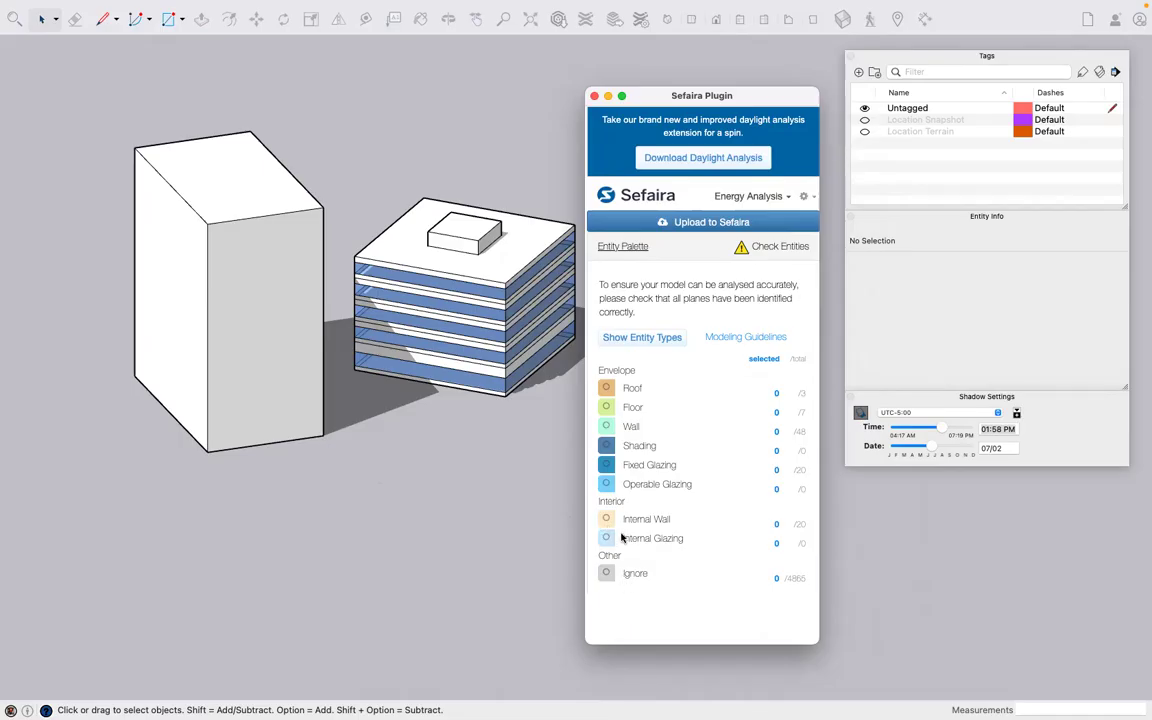
{"action": "left_click", "coordinate": [660, 343]}
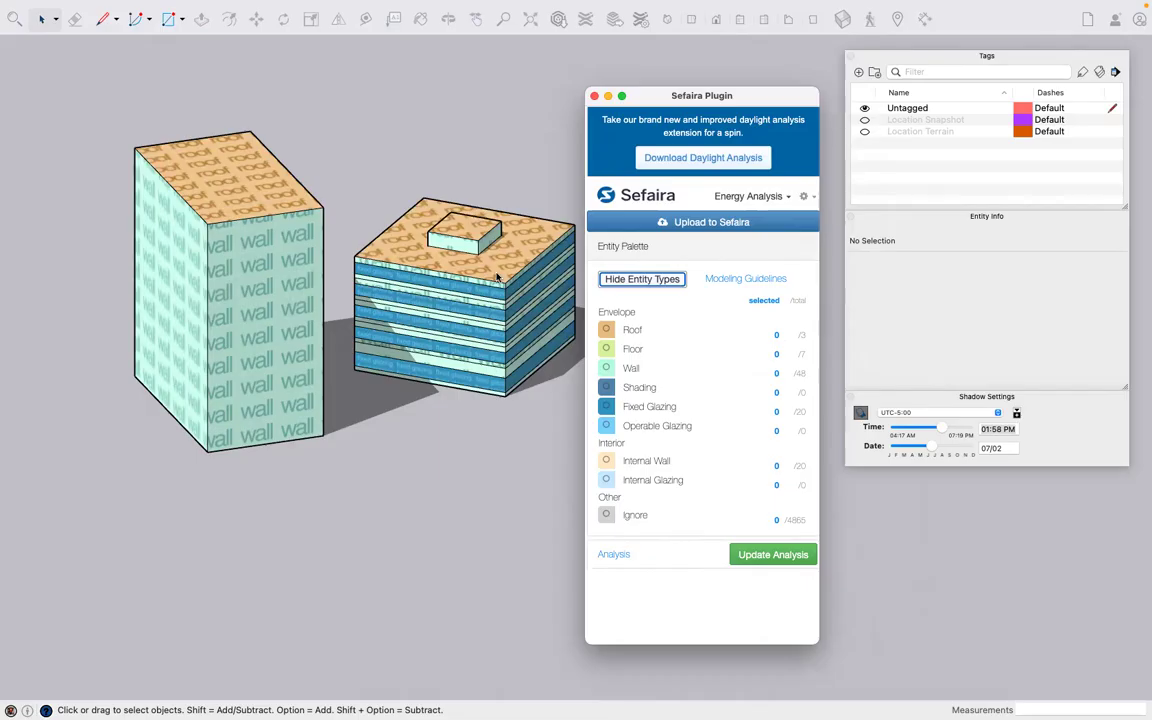
{"action": "scroll", "coordinate": [497, 276], "scroll_direction": "up", "scroll_amount": 6}
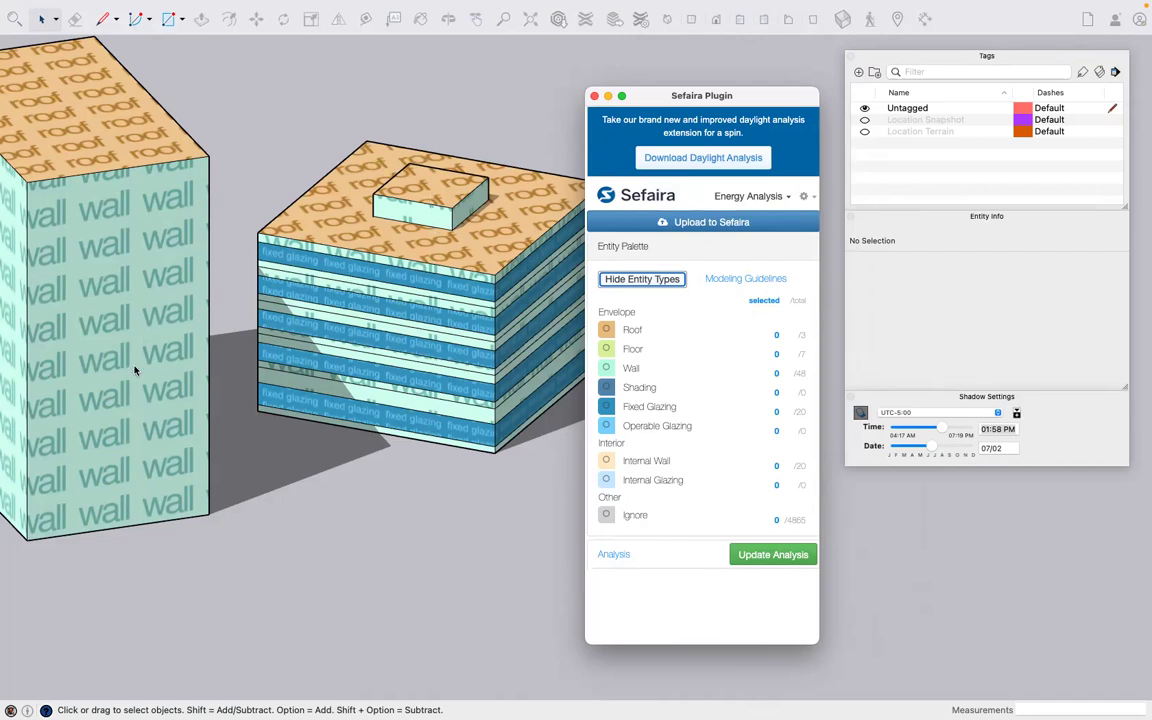
{"action": "scroll", "coordinate": [443, 444], "scroll_direction": "up", "scroll_amount": 3}
{"action": "scroll", "coordinate": [443, 444], "scroll_direction": "down", "scroll_amount": 5}
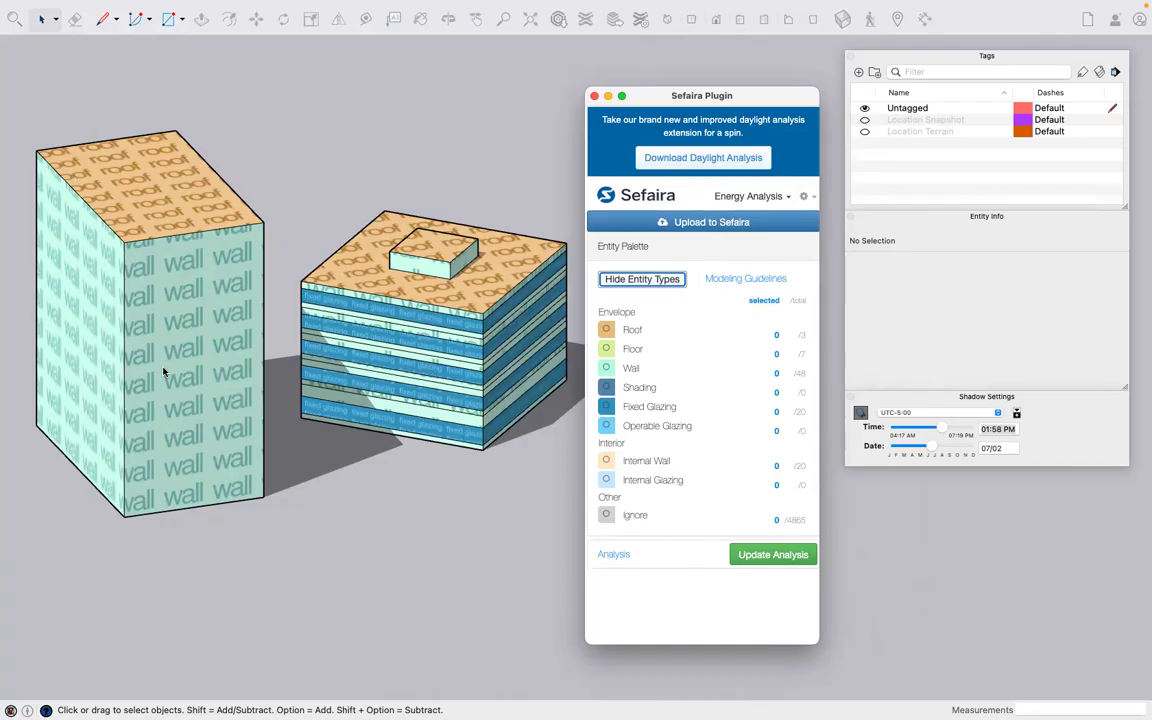
Select the entire neighbouring box and assign all its faces to Sefaira's Shading entity type
{"action": "left_click", "coordinate": [448, 19]}
{"action": "left_click_drag", "start_coordinate": [278, 455], "coordinate": [89, 283]}
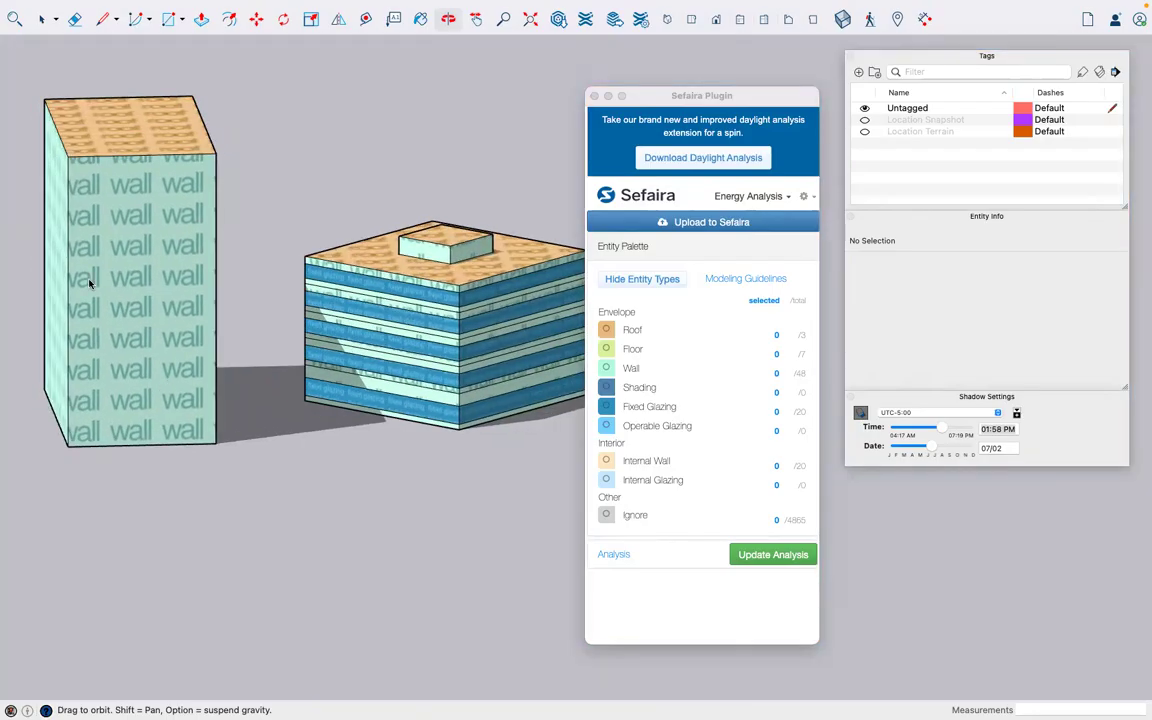
{"action": "left_click", "coordinate": [41, 18]}
{"action": "left_click_drag", "start_coordinate": [13, 66], "coordinate": [229, 470]}
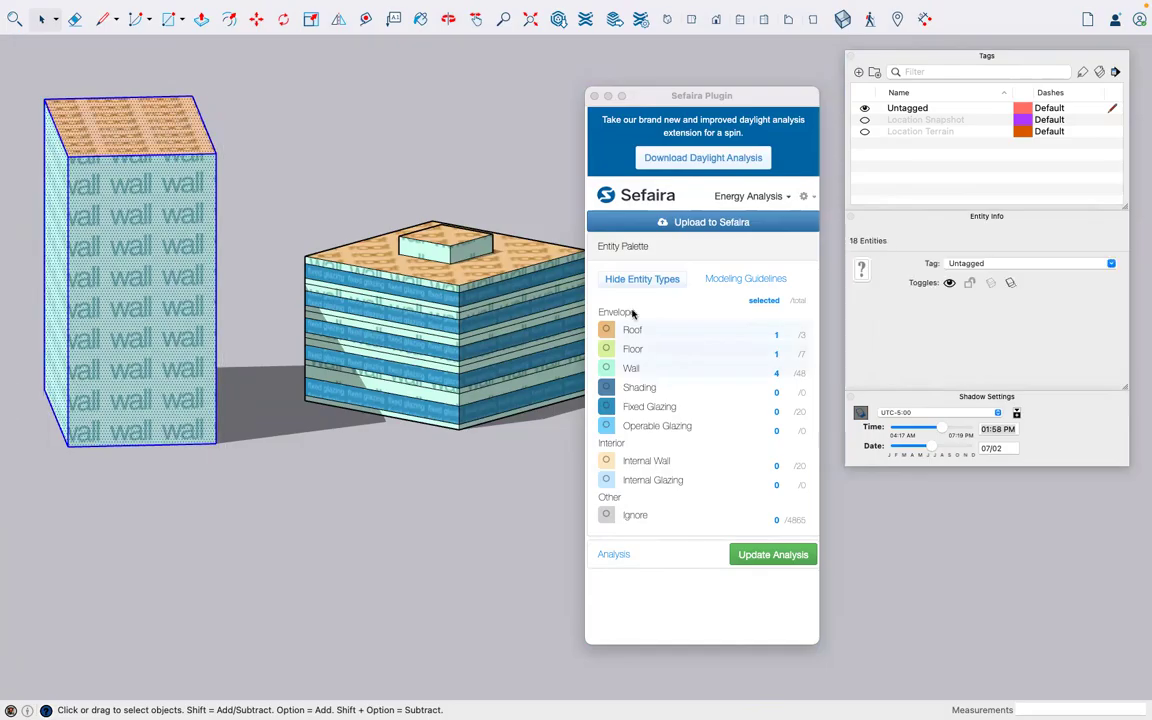
{"action": "right_click", "coordinate": [183, 281]}
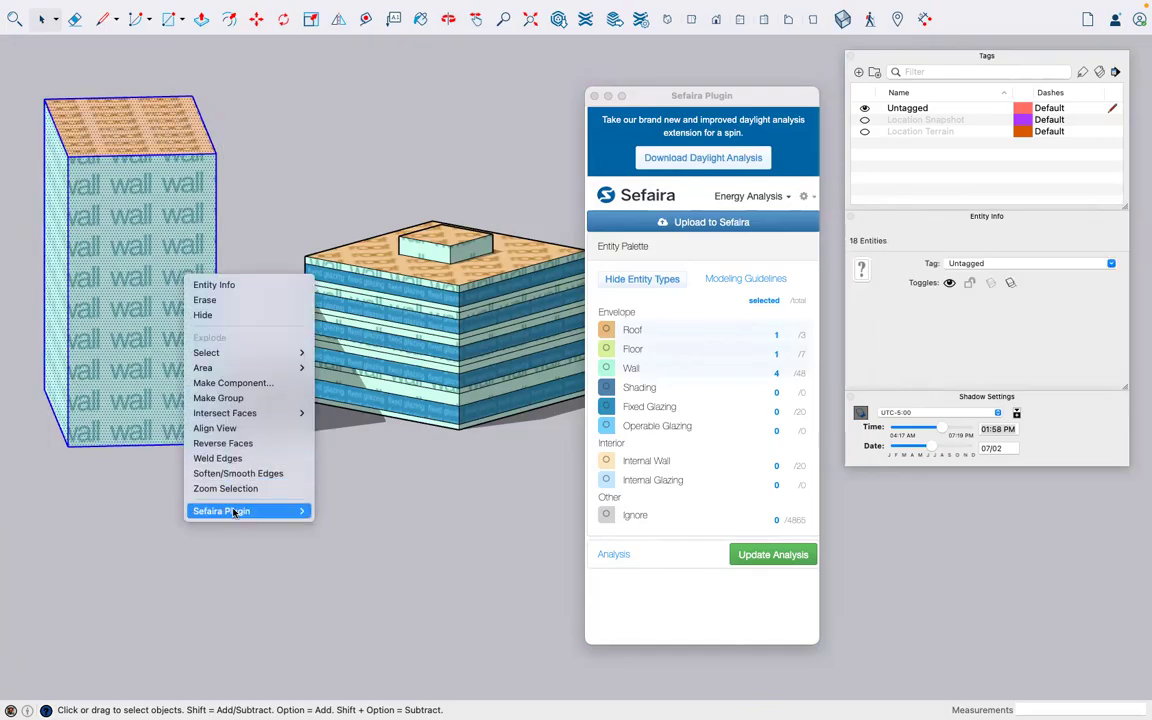
{"action": "mouse_move", "coordinate": [240, 511]}
{"action": "left_click", "coordinate": [372, 586]}
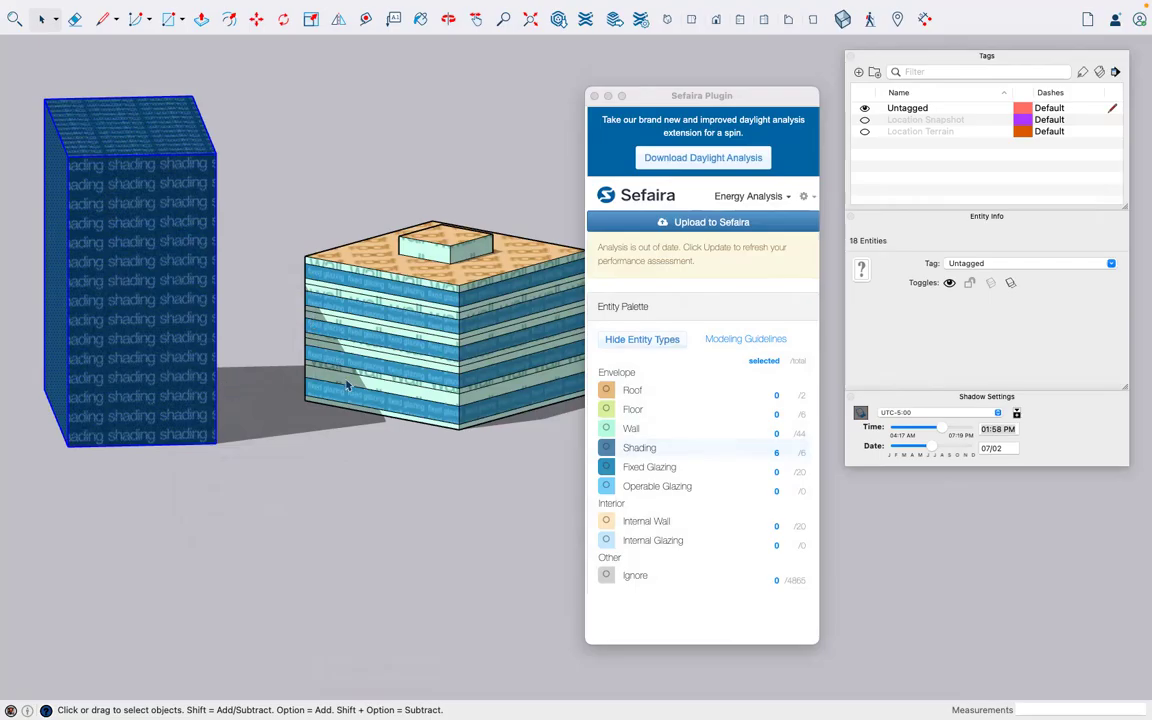
{"action": "left_click", "coordinate": [474, 443]}
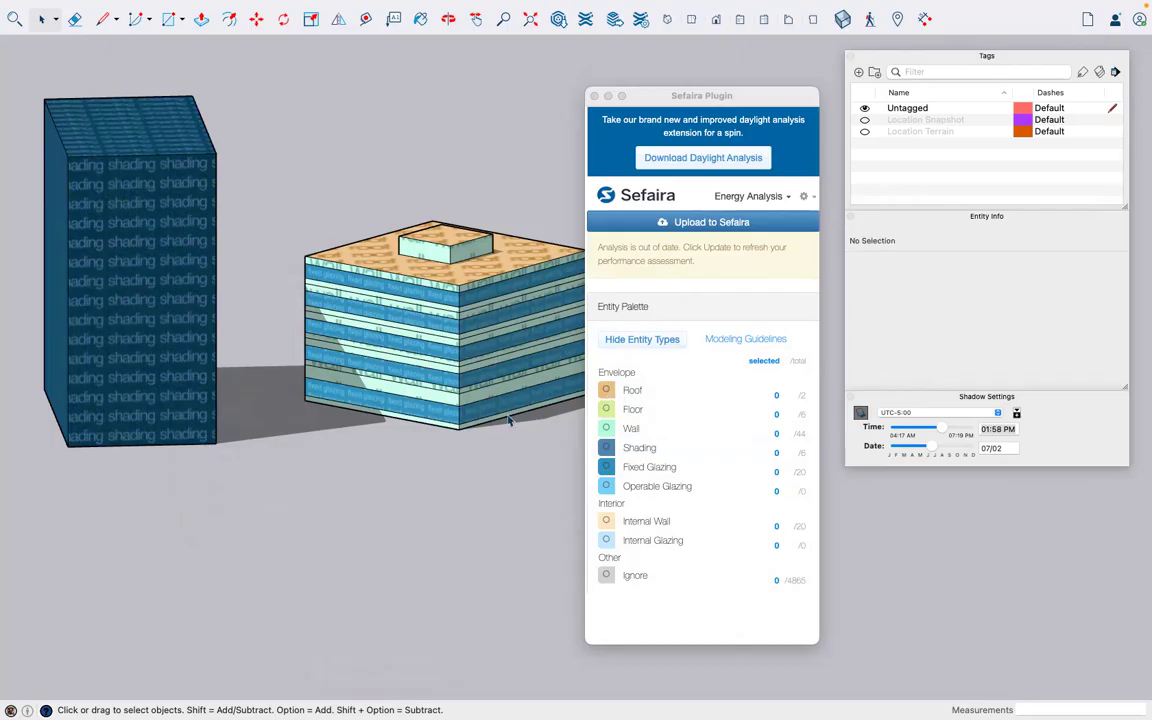
Inspect the building's Roof, Floor and Wall entities by isolating them in the model, finishing with only the walls displayed
{"action": "left_click", "coordinate": [448, 16]}
{"action": "left_click_drag", "start_coordinate": [298, 130], "coordinate": [305, 165]}
{"action": "left_click_drag", "start_coordinate": [190, 215], "coordinate": [128, 204]}
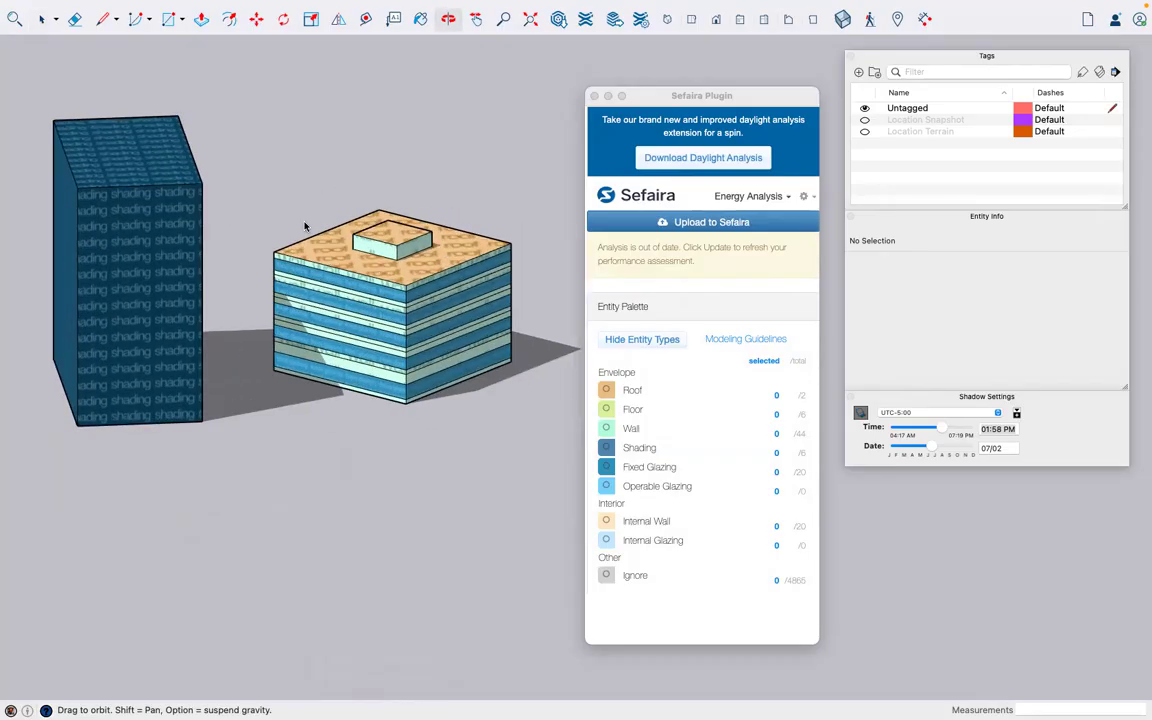
{"action": "left_click", "coordinate": [609, 392]}
{"action": "left_click", "coordinate": [609, 392]}
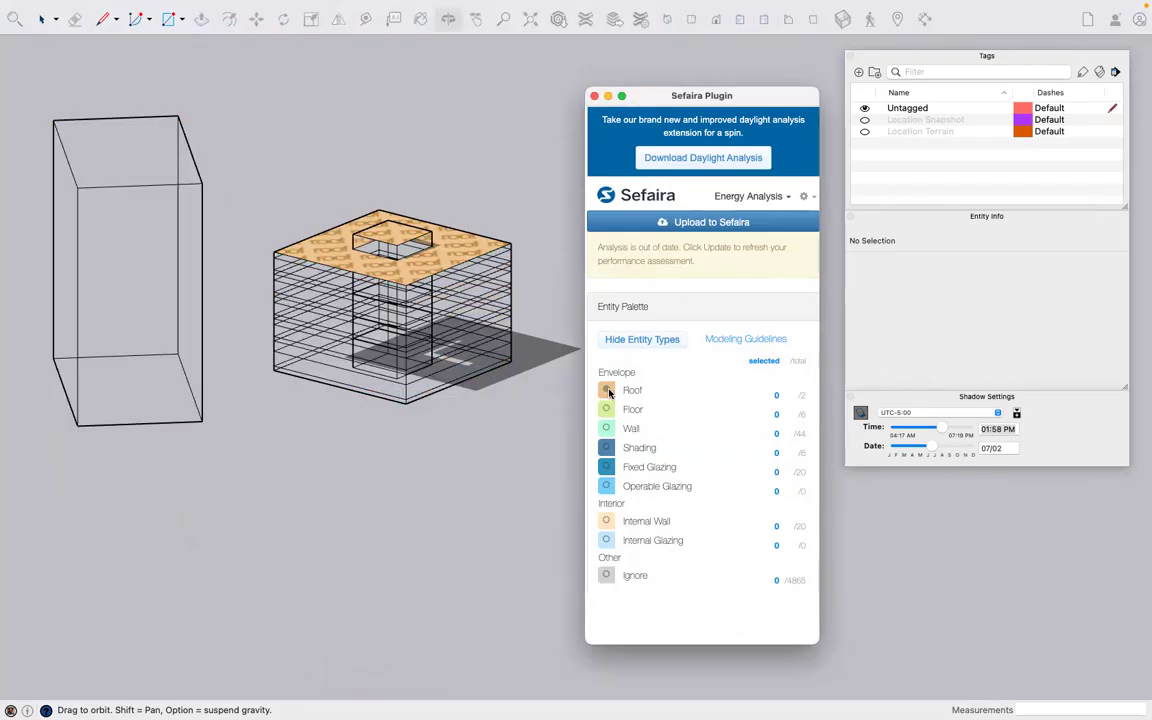
{"action": "left_click", "coordinate": [609, 410]}
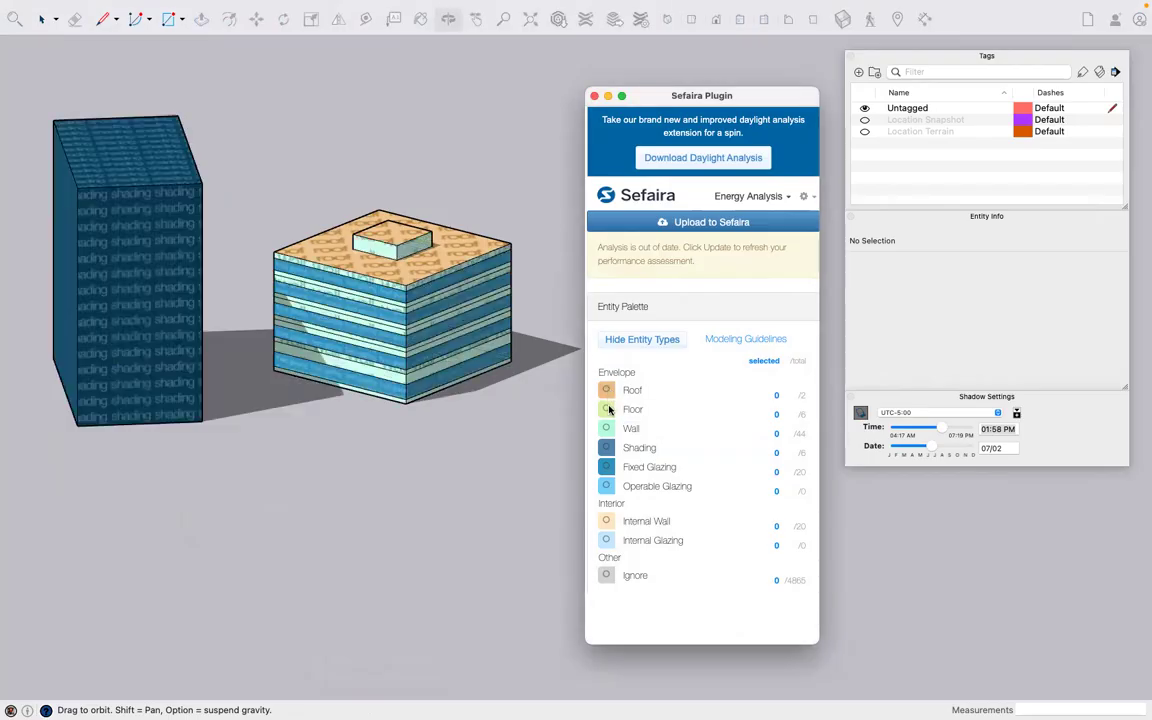
{"action": "left_click", "coordinate": [606, 409]}
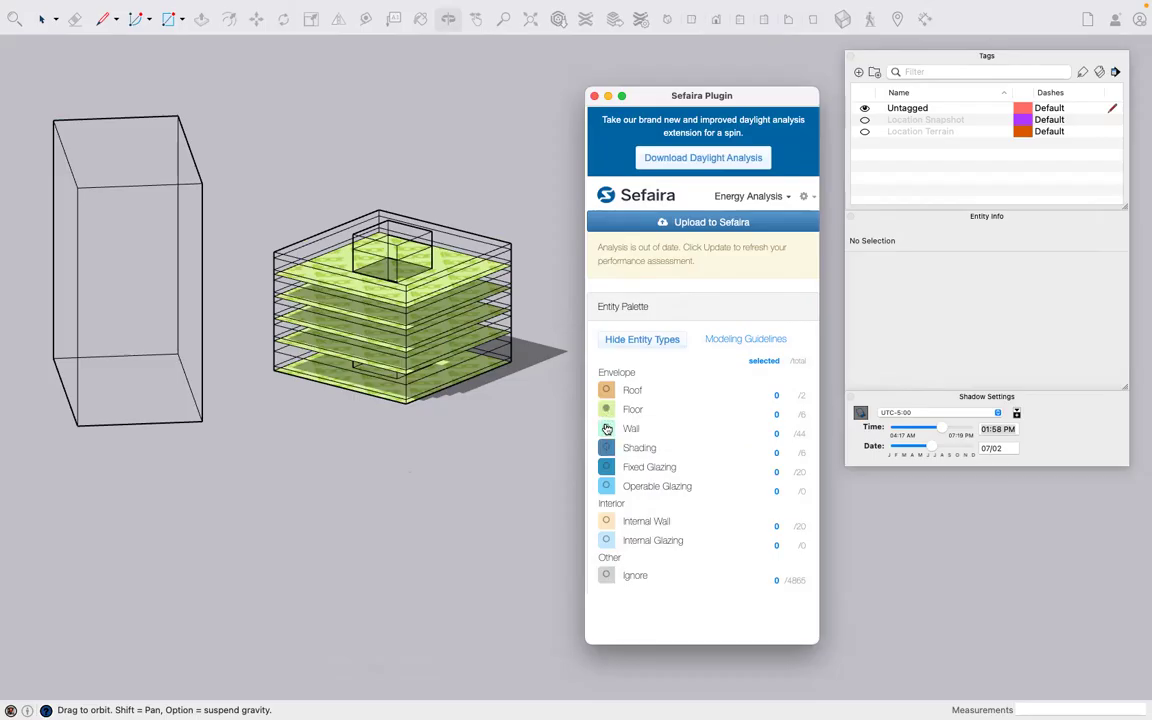
{"action": "left_click", "coordinate": [607, 429]}
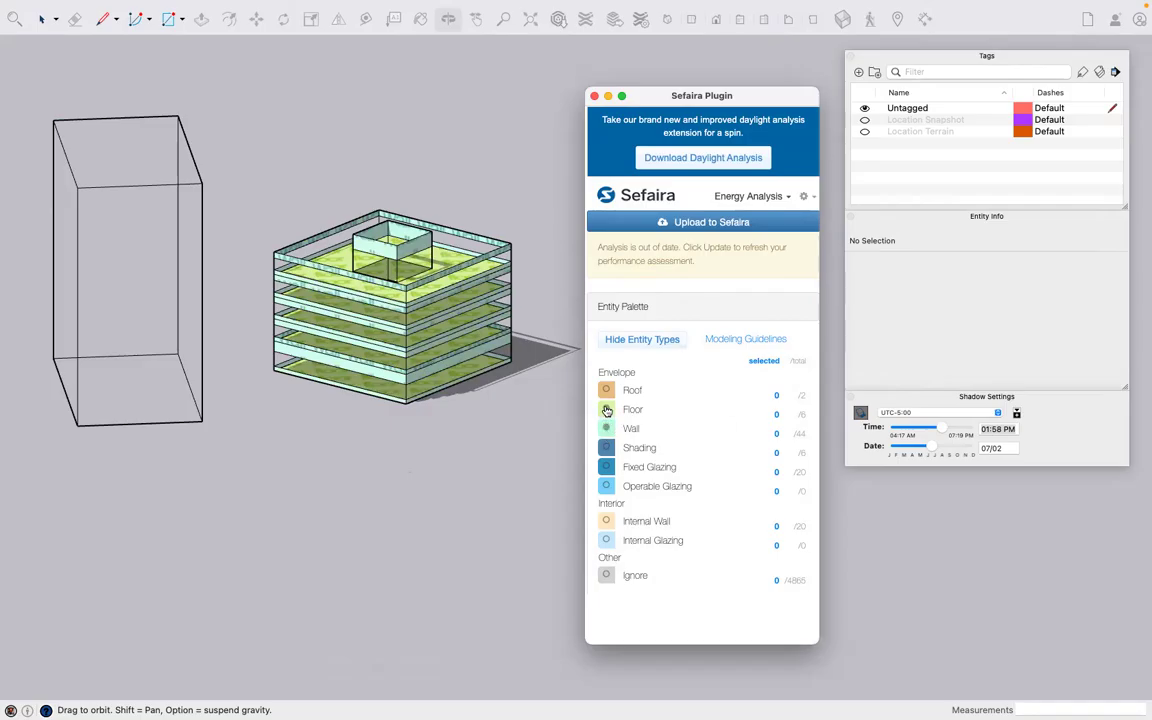
{"action": "left_click", "coordinate": [606, 411]}
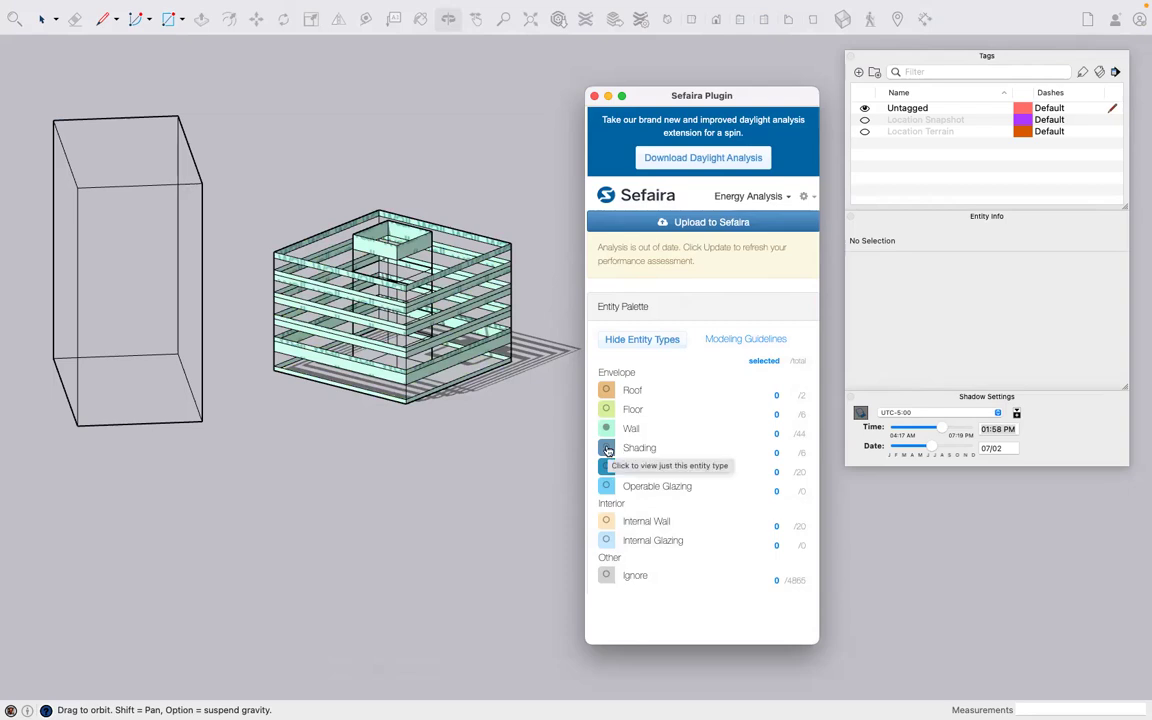
Turn off the shadows and isolate the Shading entities, followed by the Operable Glazing entities
{"action": "left_click", "coordinate": [861, 413]}
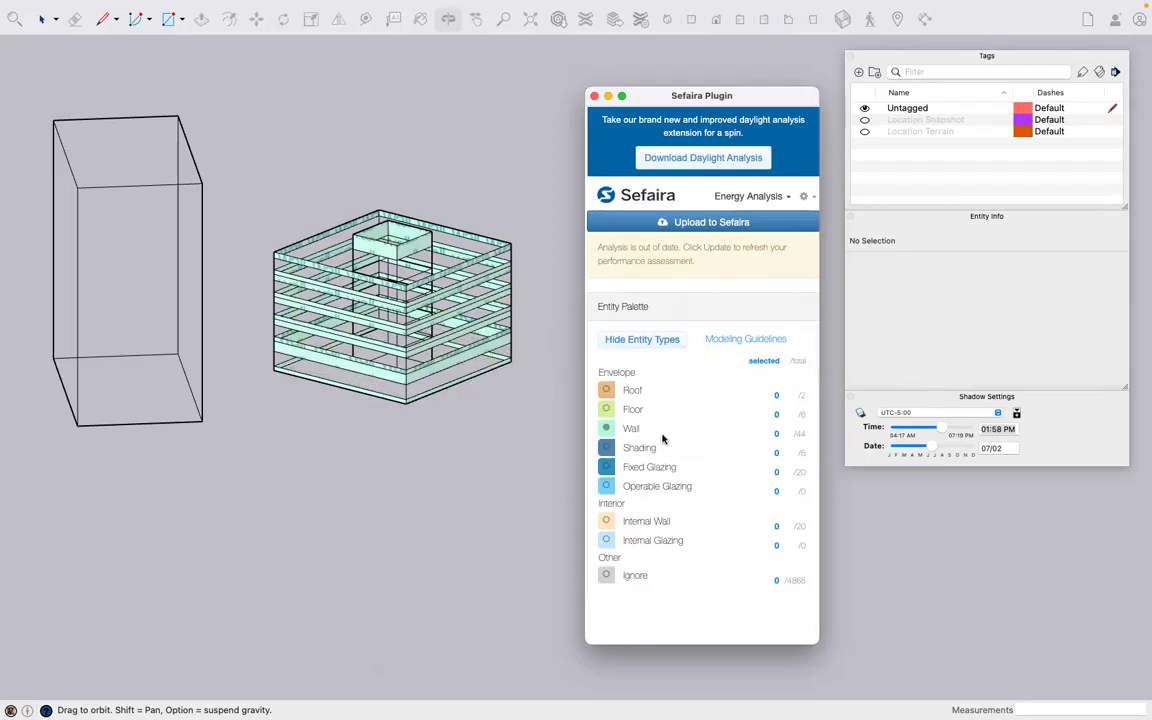
{"action": "left_click", "coordinate": [607, 449]}
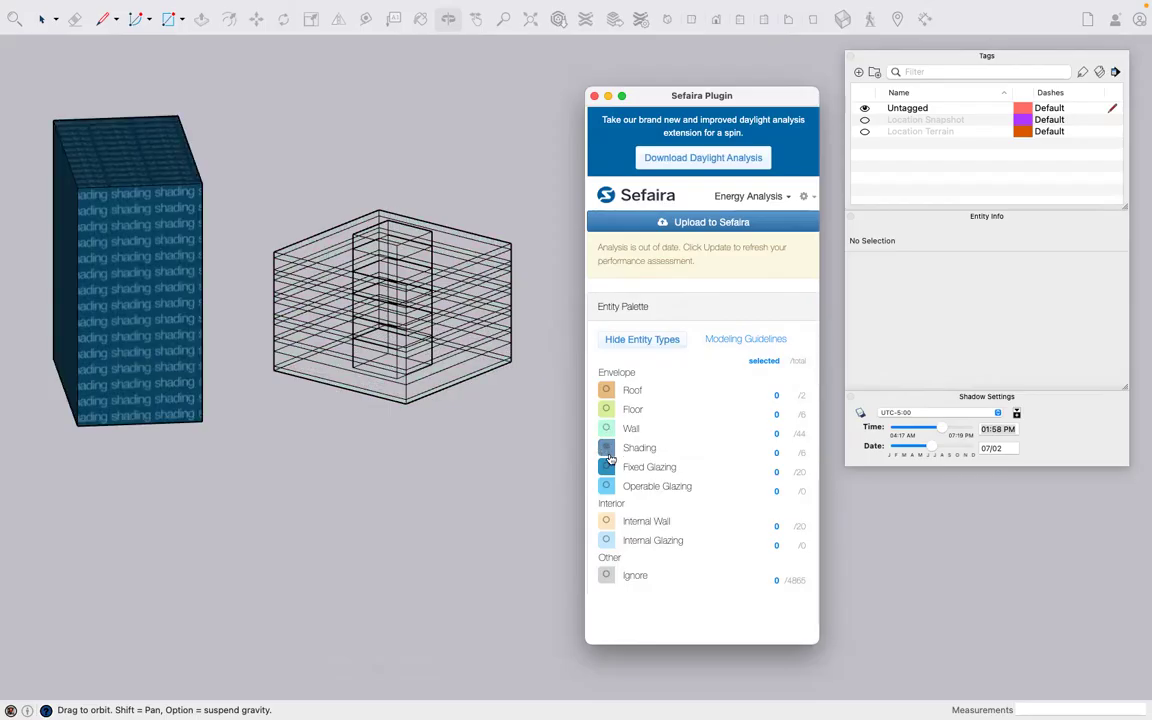
{"action": "key", "text": "space"}
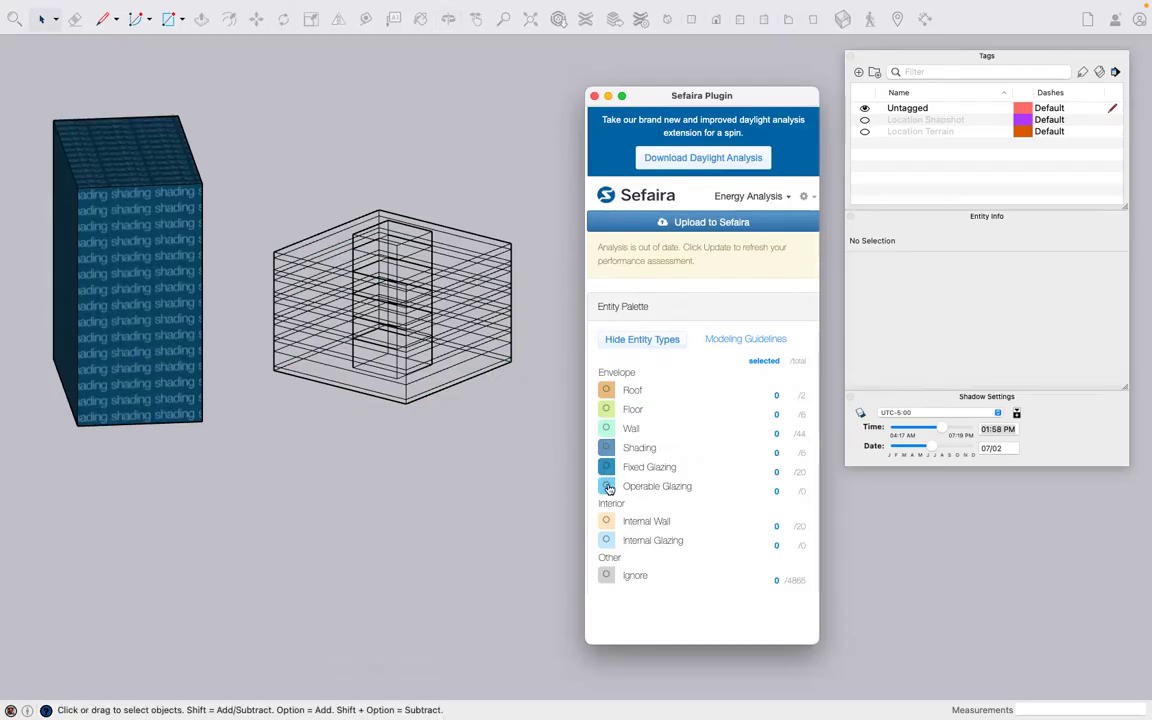
{"action": "left_click", "coordinate": [609, 488]}
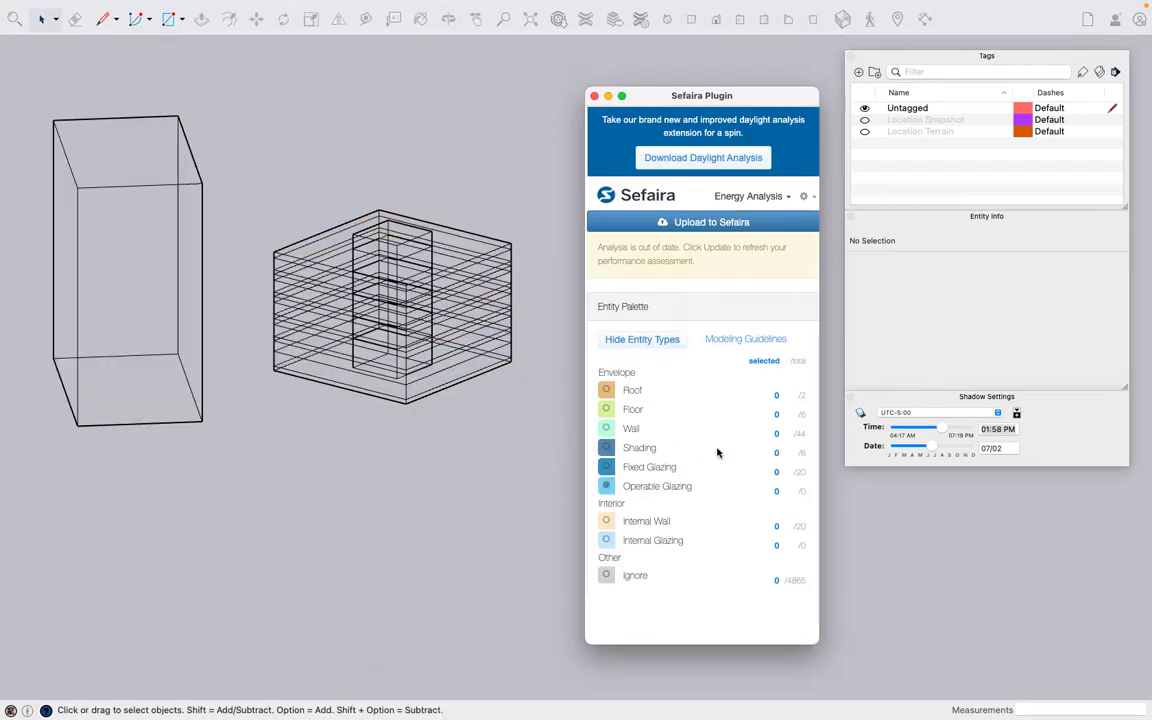
Inspect the building's Fixed Glazing and Internal Wall entities in isolation, and show all entity types again for a closer look
{"action": "left_click", "coordinate": [606, 469]}
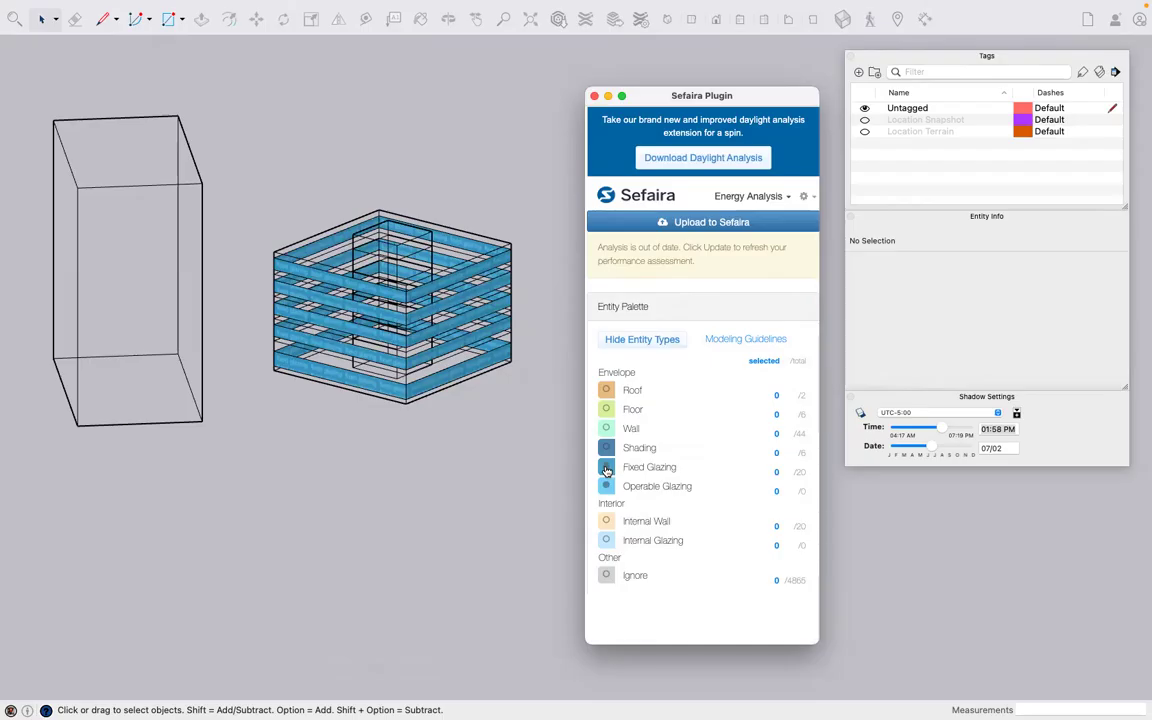
{"action": "left_click", "coordinate": [608, 521]}
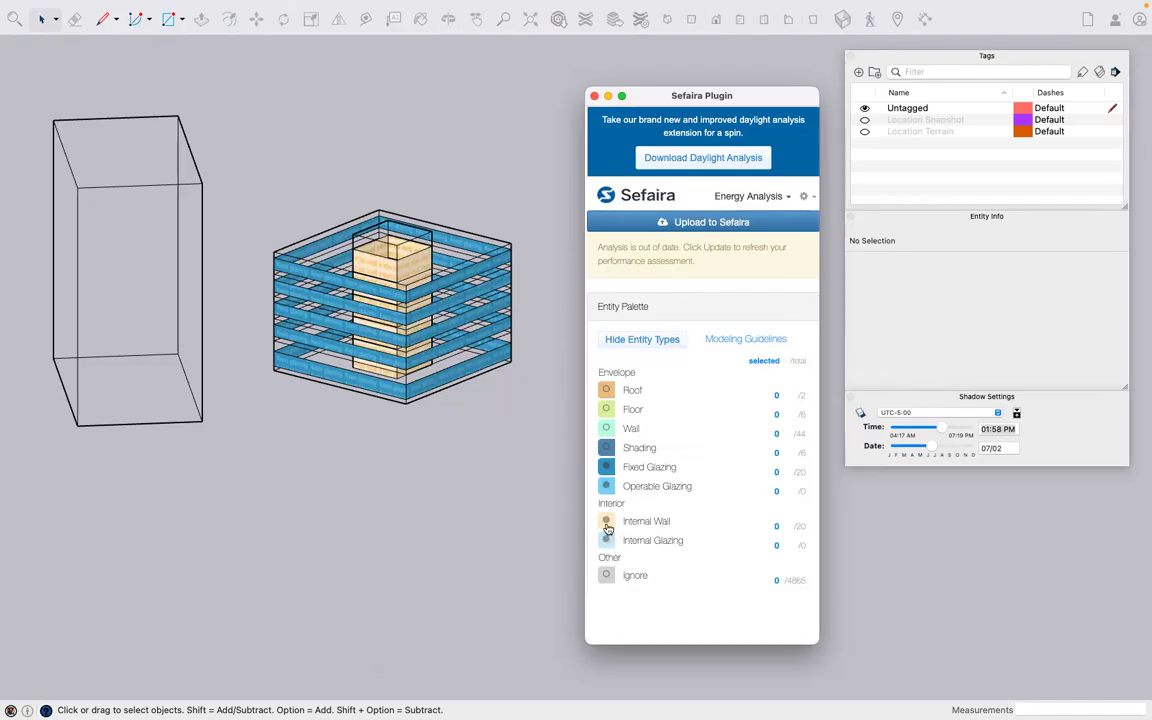
{"action": "left_click", "coordinate": [607, 487]}
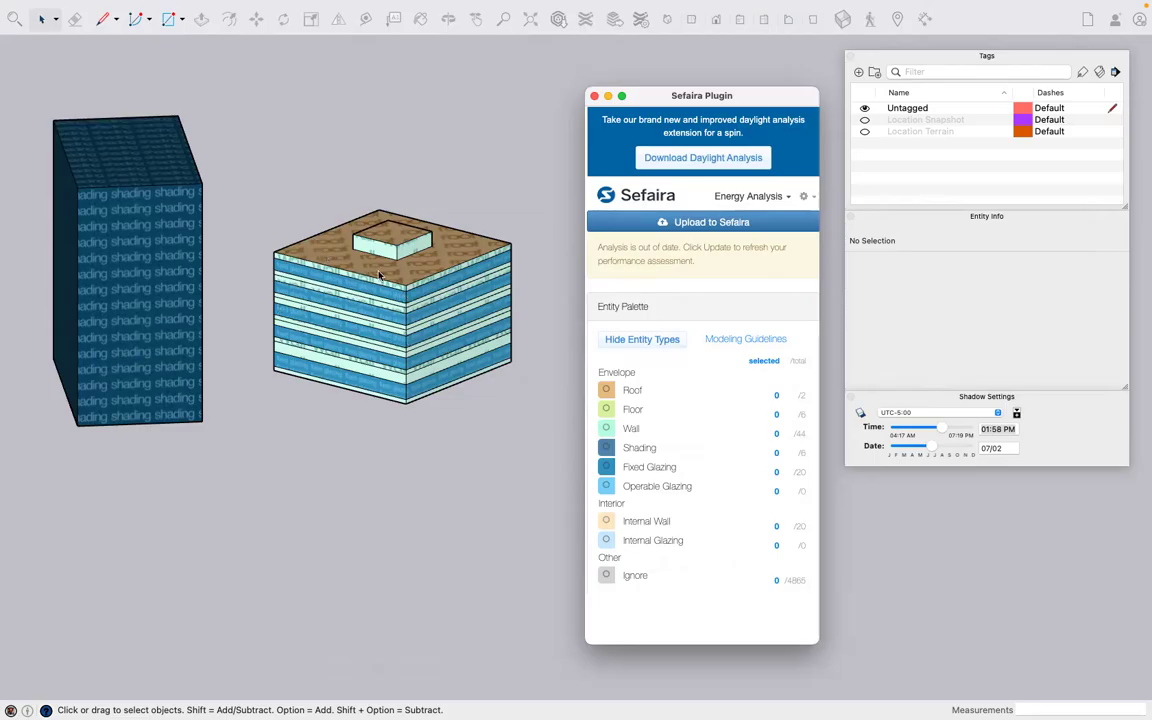
{"action": "scroll", "coordinate": [401, 279], "scroll_direction": "up", "scroll_amount": 3}
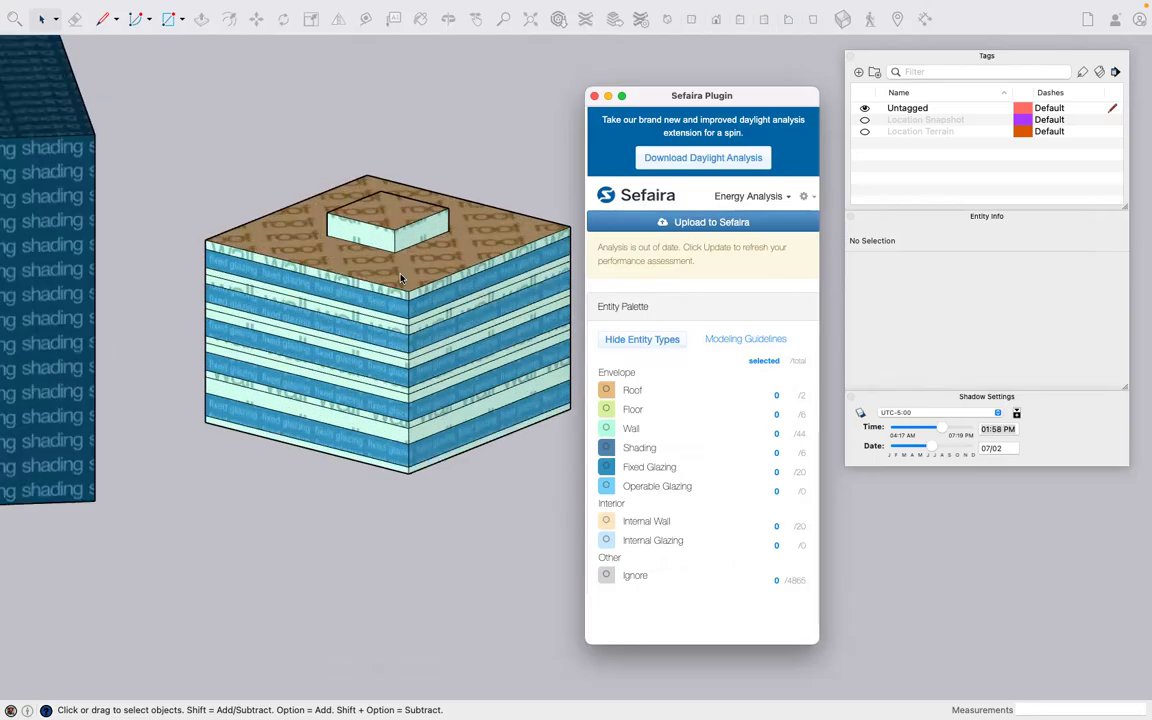
{"action": "scroll", "coordinate": [574, 303], "scroll_direction": "up", "scroll_amount": 2}
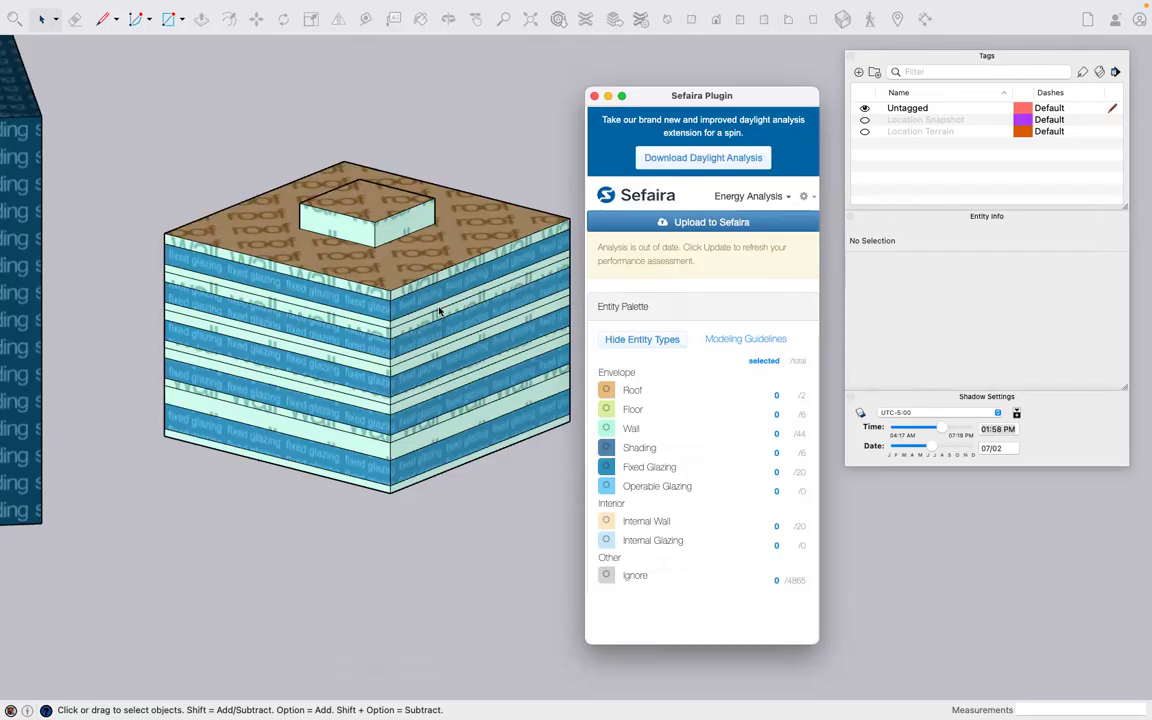
{"action": "mouse_move", "coordinate": [479, 19]}
{"action": "left_click", "coordinate": [455, 45]}
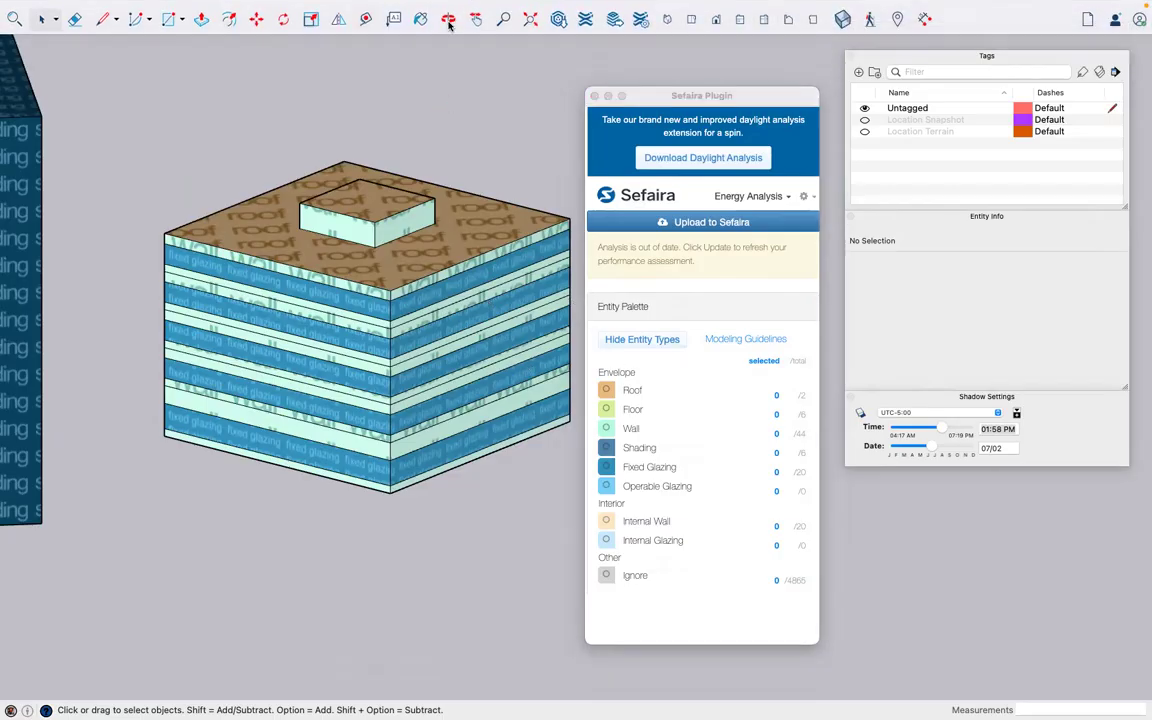
{"action": "left_click", "coordinate": [448, 22]}
{"action": "left_click_drag", "start_coordinate": [437, 126], "coordinate": [424, 138]}
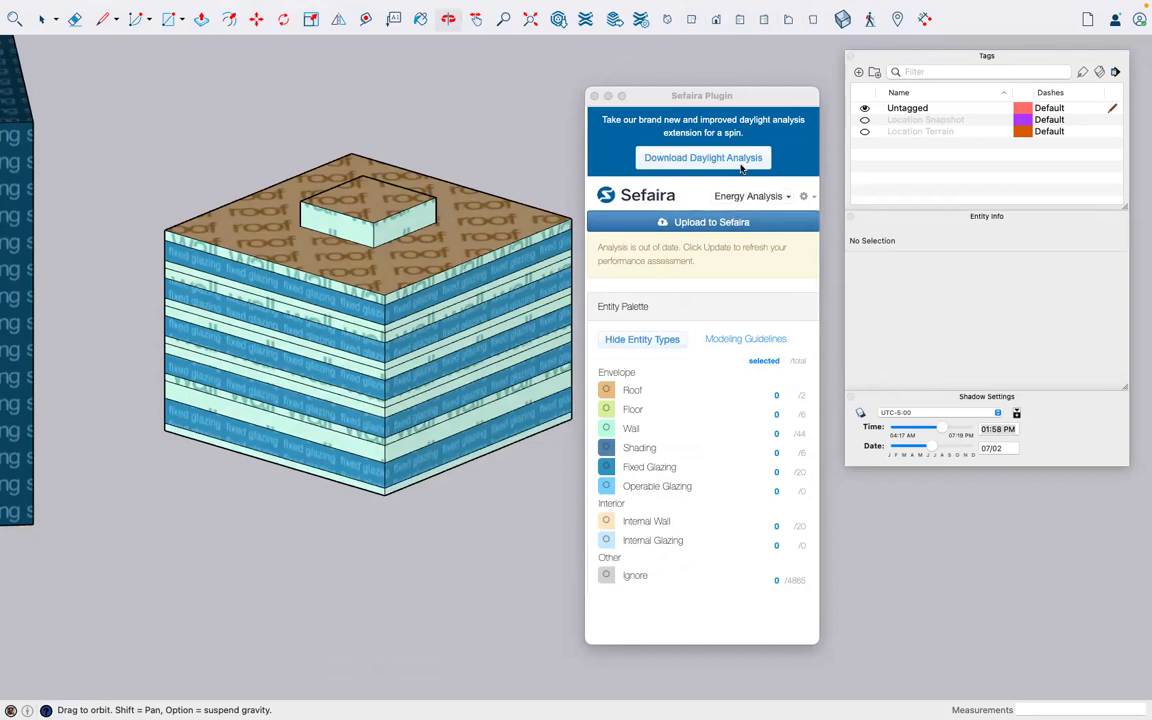
Hide the entity types in the model, collapse the Entity Palette and choose Office as the building use for the analysis
{"action": "left_click", "coordinate": [755, 197]}
{"action": "left_click", "coordinate": [757, 200]}
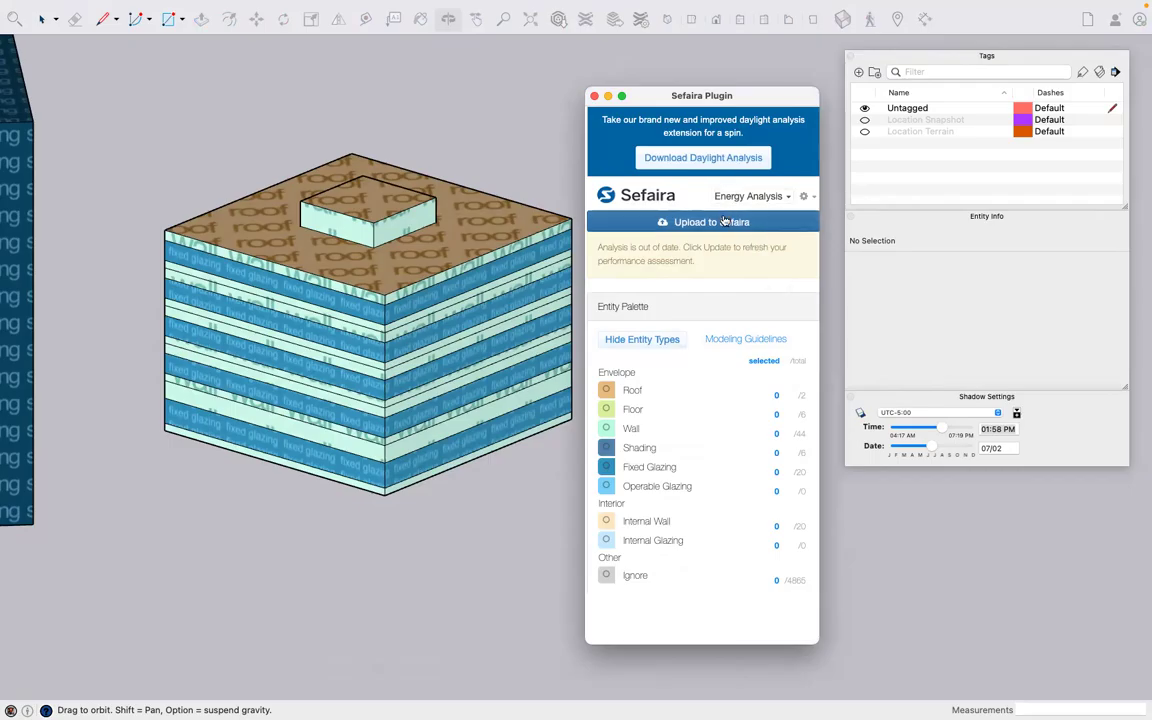
{"action": "left_click", "coordinate": [643, 338]}
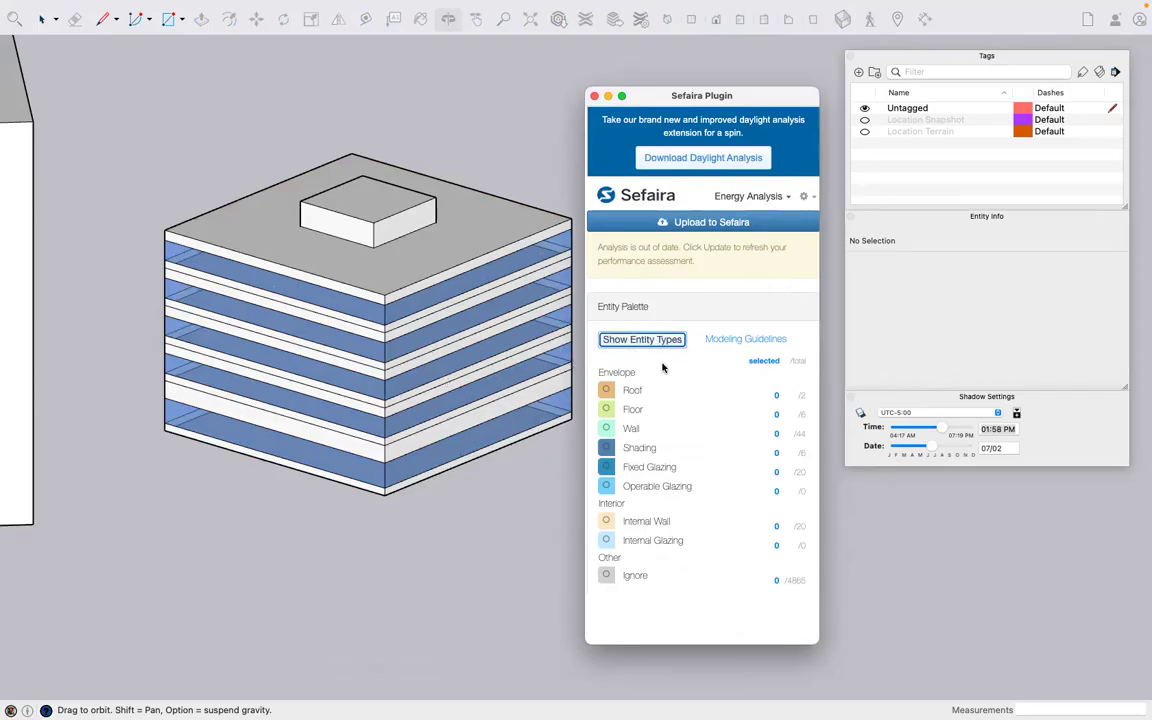
{"action": "left_click", "coordinate": [635, 309]}
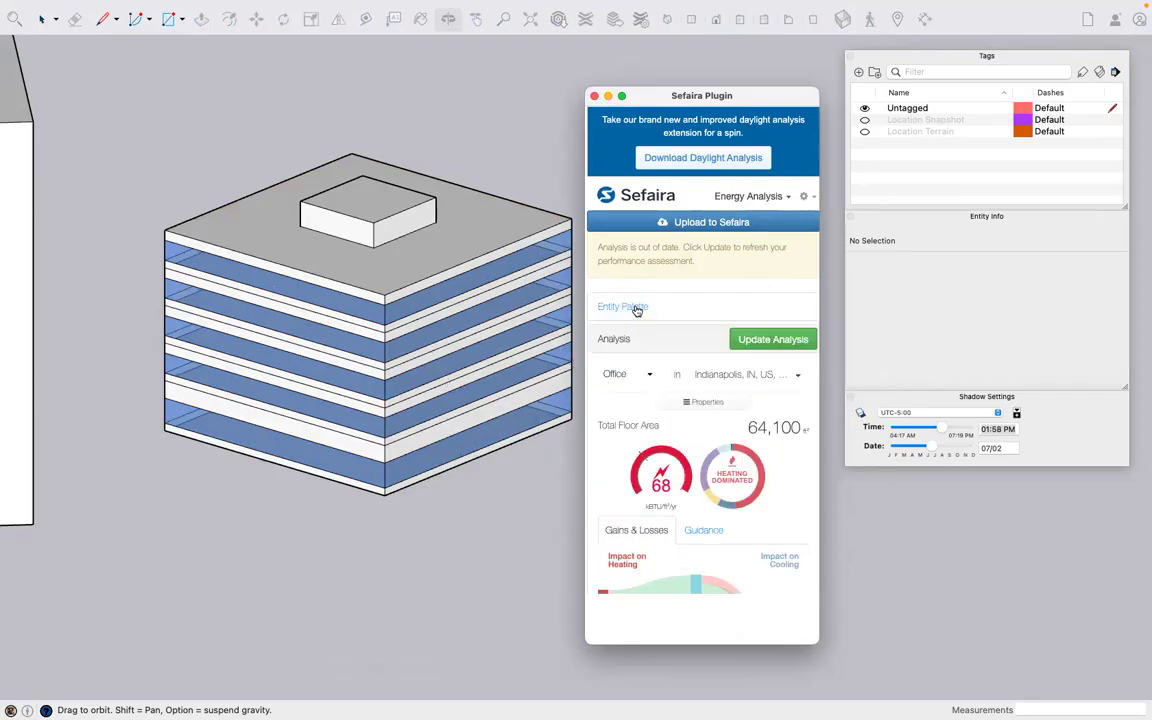
{"action": "left_click", "coordinate": [641, 381]}
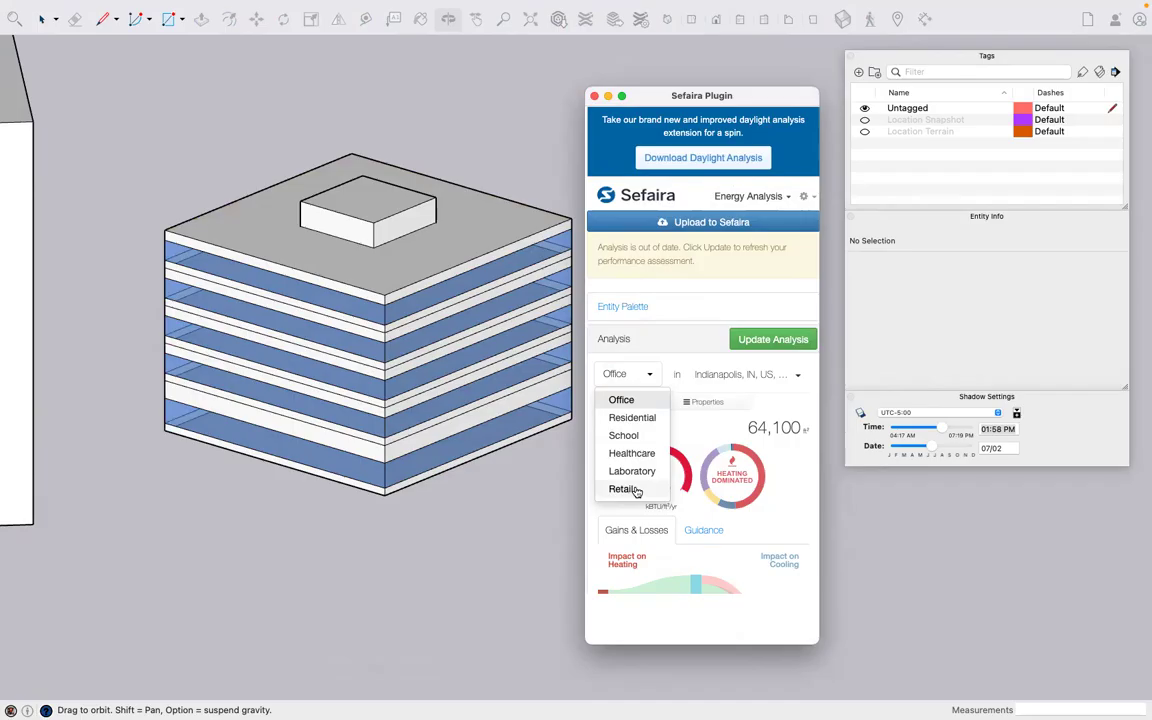
{"action": "left_click", "coordinate": [646, 403]}
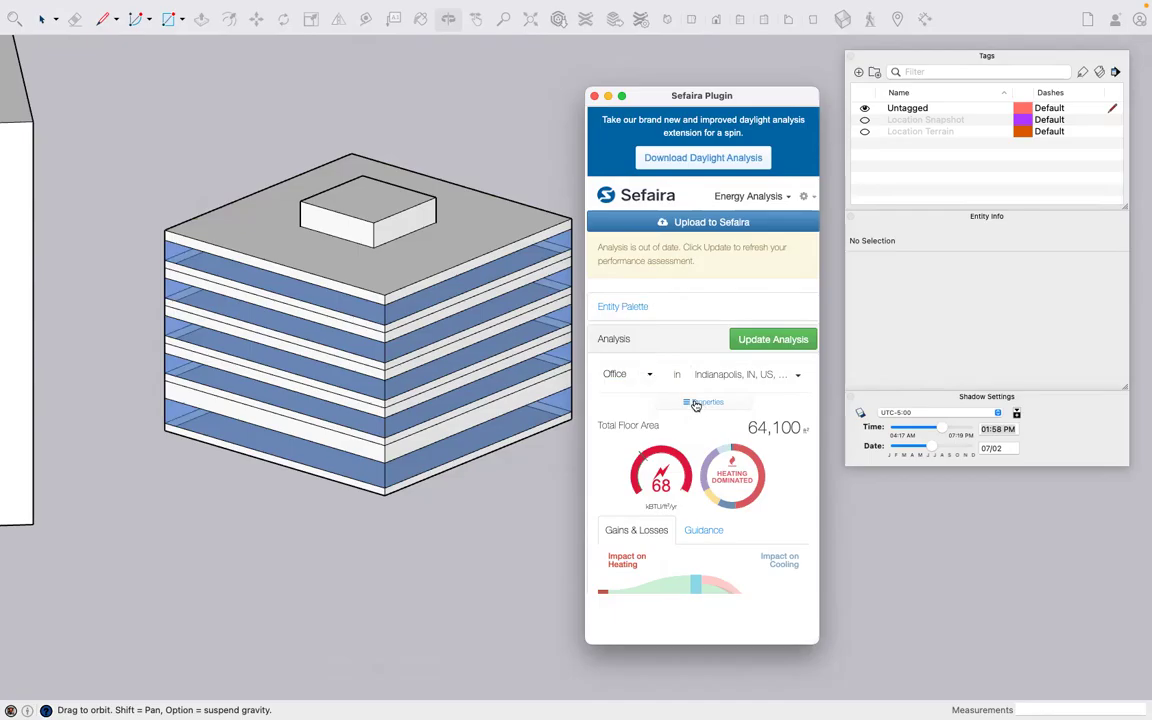
Open the model properties and set the baseline to ASHRAE 90.1-2007 Office CZ5
{"action": "left_click", "coordinate": [696, 403]}
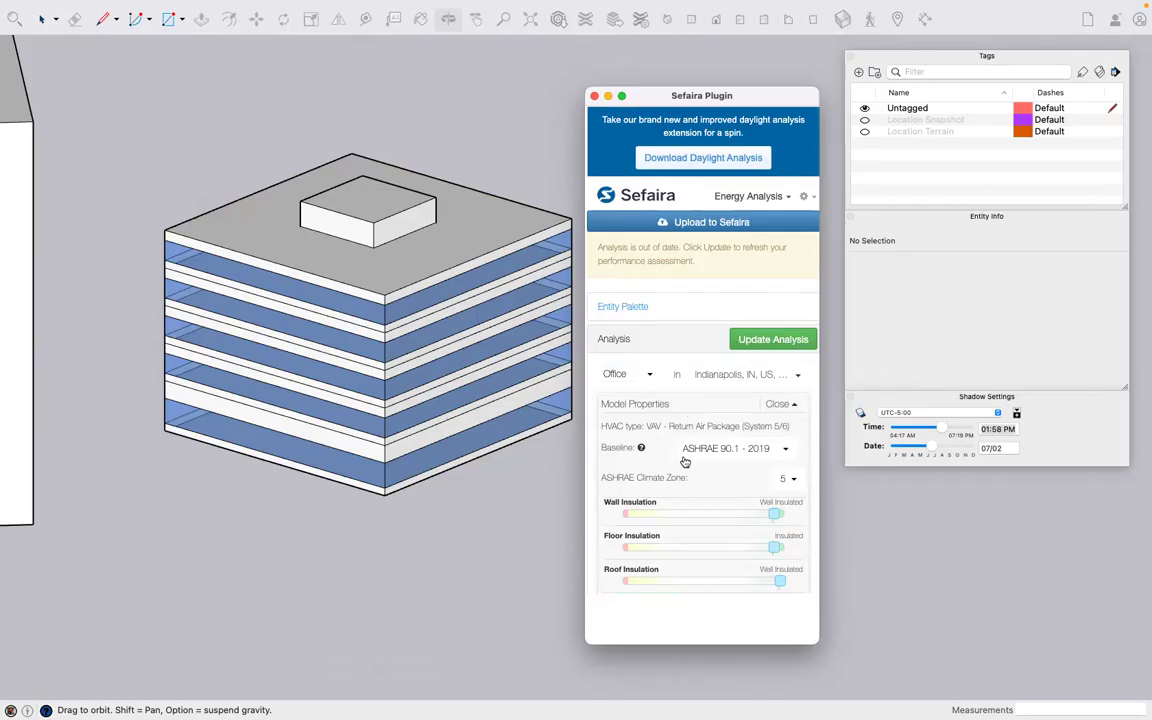
{"action": "scroll", "coordinate": [685, 461], "scroll_direction": "down", "scroll_amount": 1}
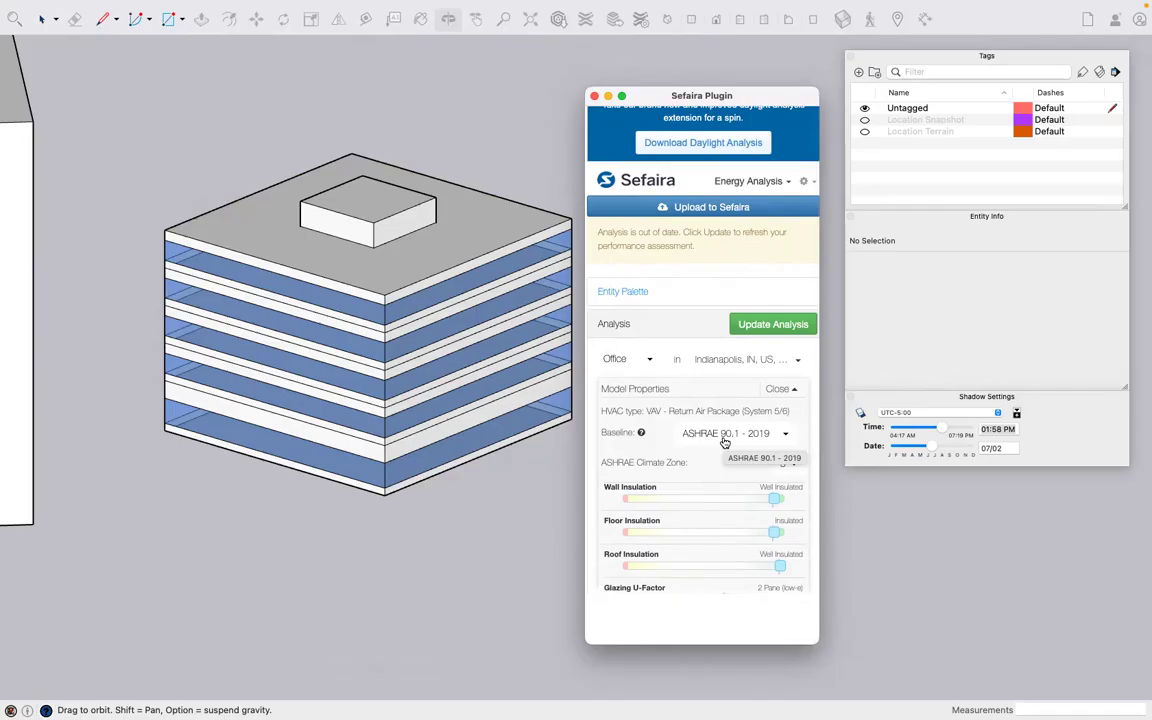
{"action": "left_click", "coordinate": [724, 440]}
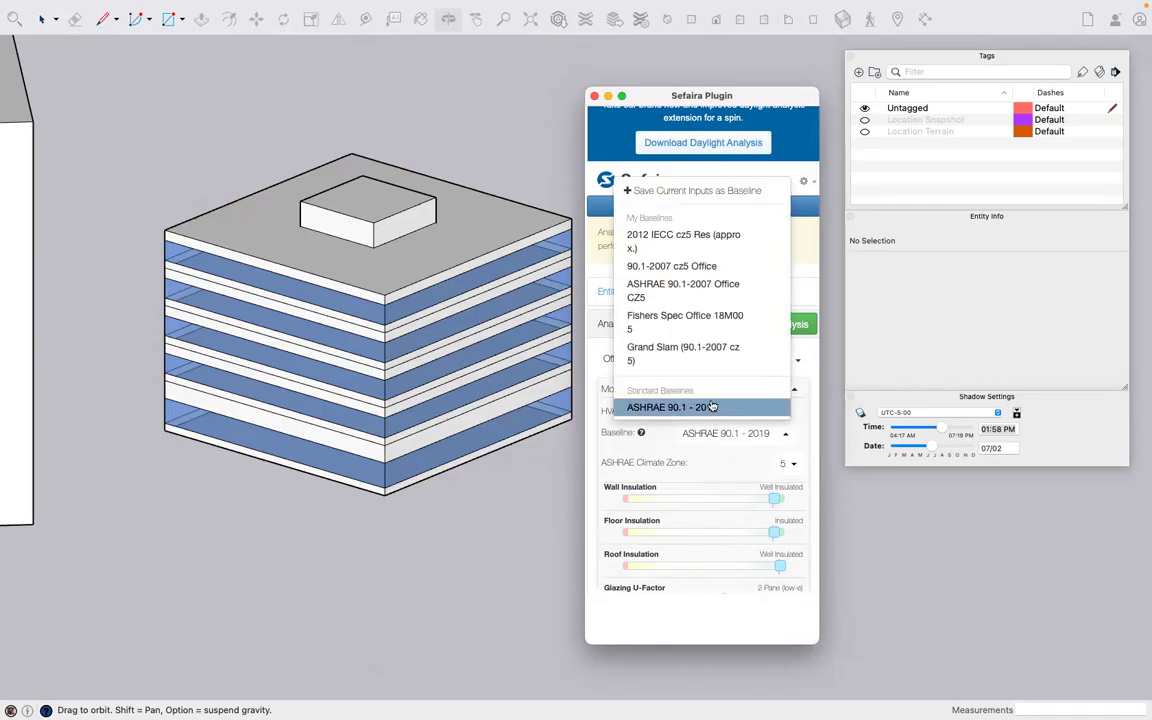
{"action": "scroll", "coordinate": [712, 407], "scroll_direction": "down", "scroll_amount": 4}
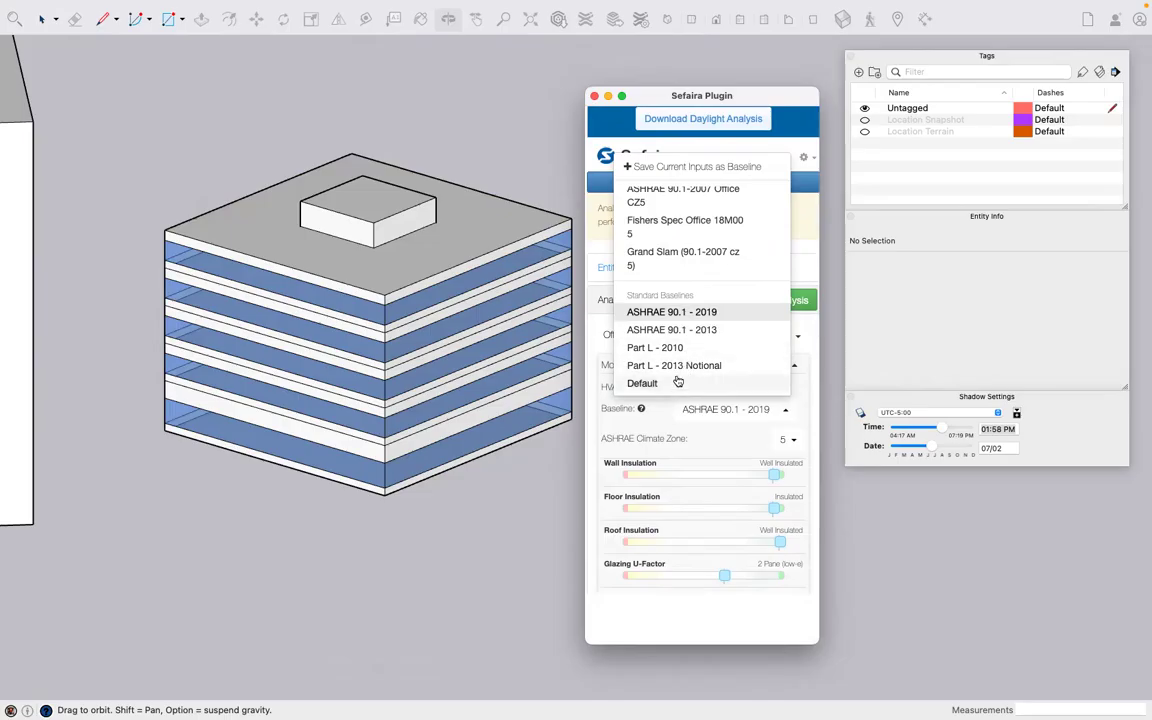
{"action": "scroll", "coordinate": [686, 346], "scroll_direction": "up", "scroll_amount": 4}
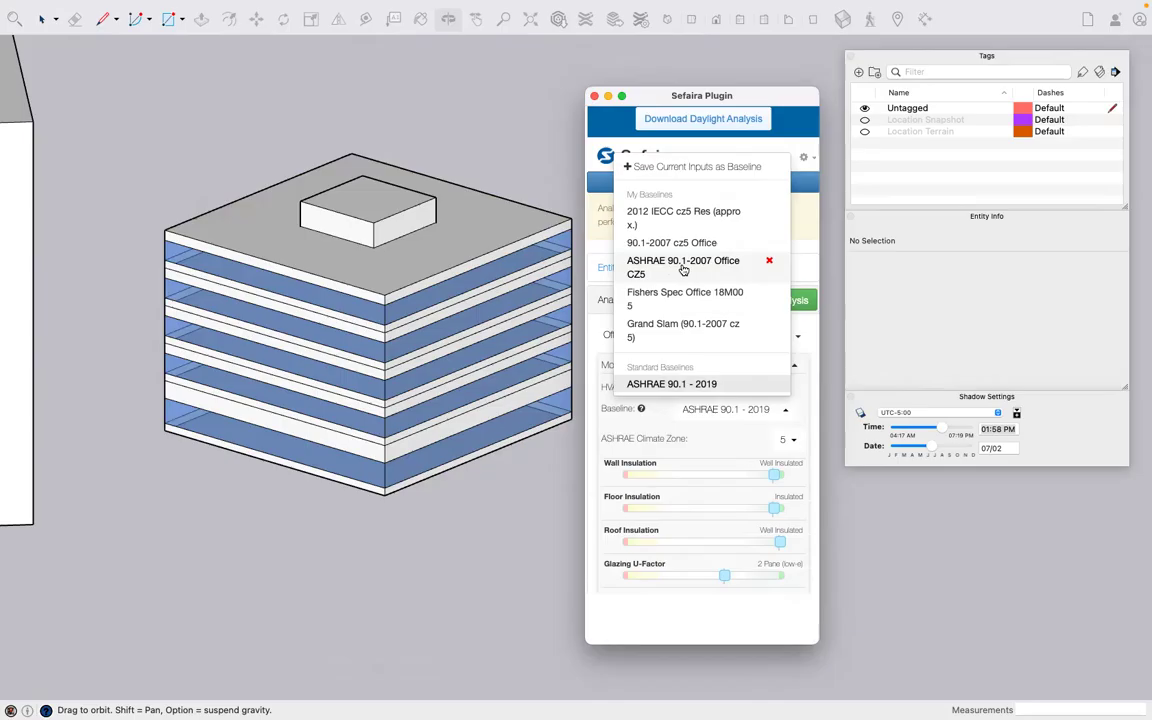
{"action": "left_click", "coordinate": [683, 267]}
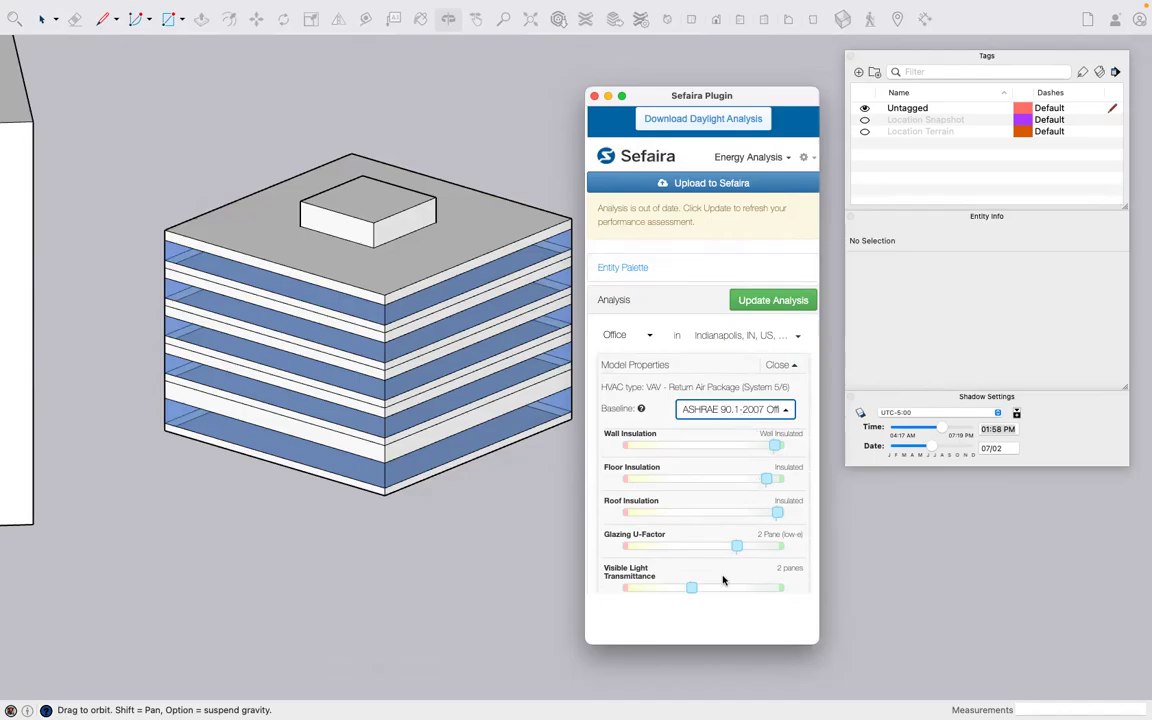
Try Poorly Insulated walls, Leaky building infiltration, Low Ventilation, and Good equipment and lighting in the model properties
{"action": "scroll", "coordinate": [726, 581], "scroll_direction": "down", "scroll_amount": 5}
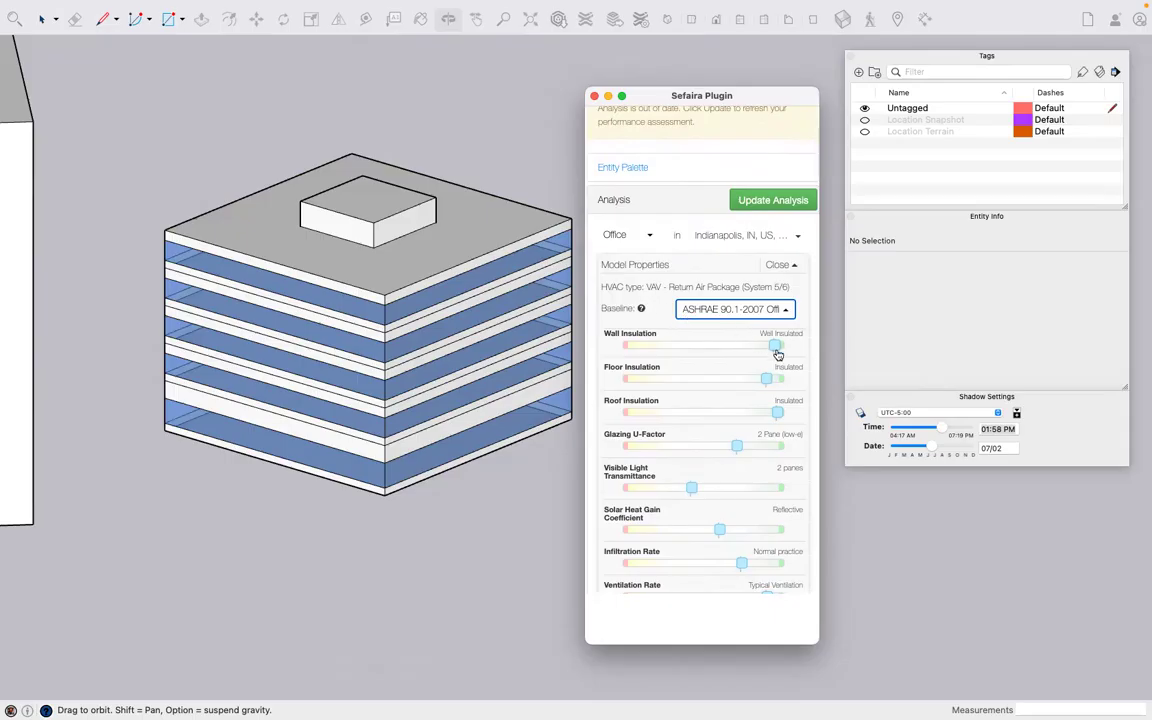
{"action": "left_click_drag", "start_coordinate": [775, 350], "coordinate": [779, 414]}
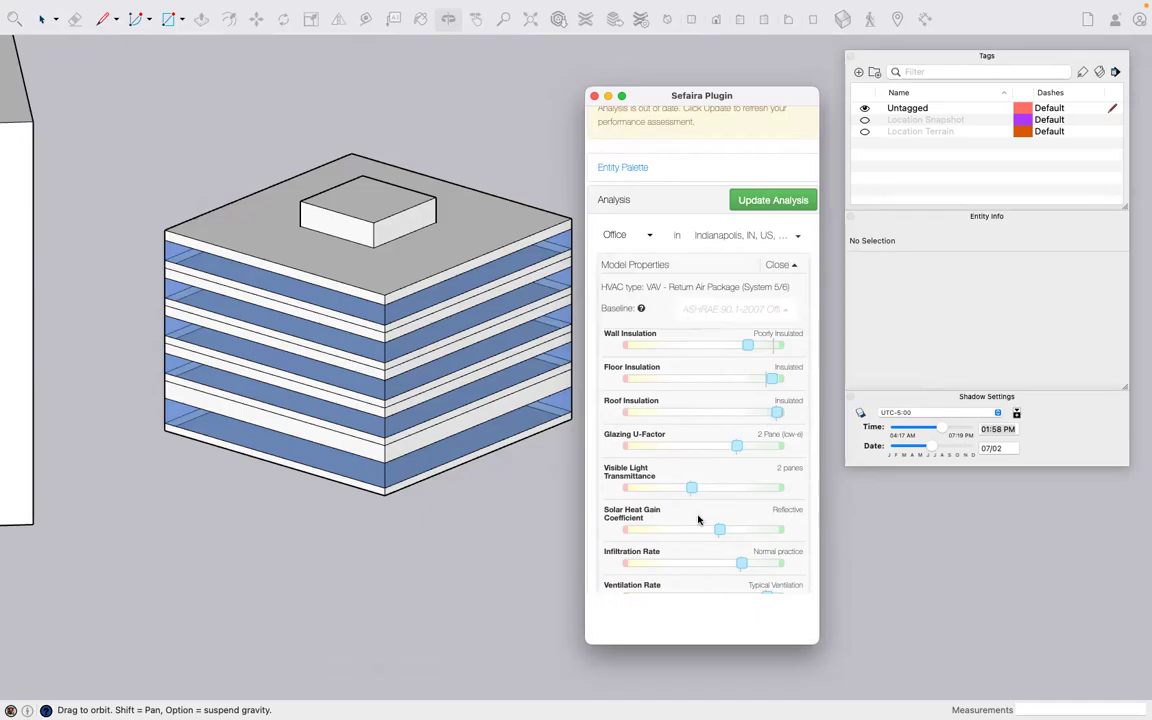
{"action": "scroll", "coordinate": [706, 531], "scroll_direction": "down", "scroll_amount": 2}
{"action": "left_click_drag", "start_coordinate": [741, 521], "coordinate": [744, 528]}
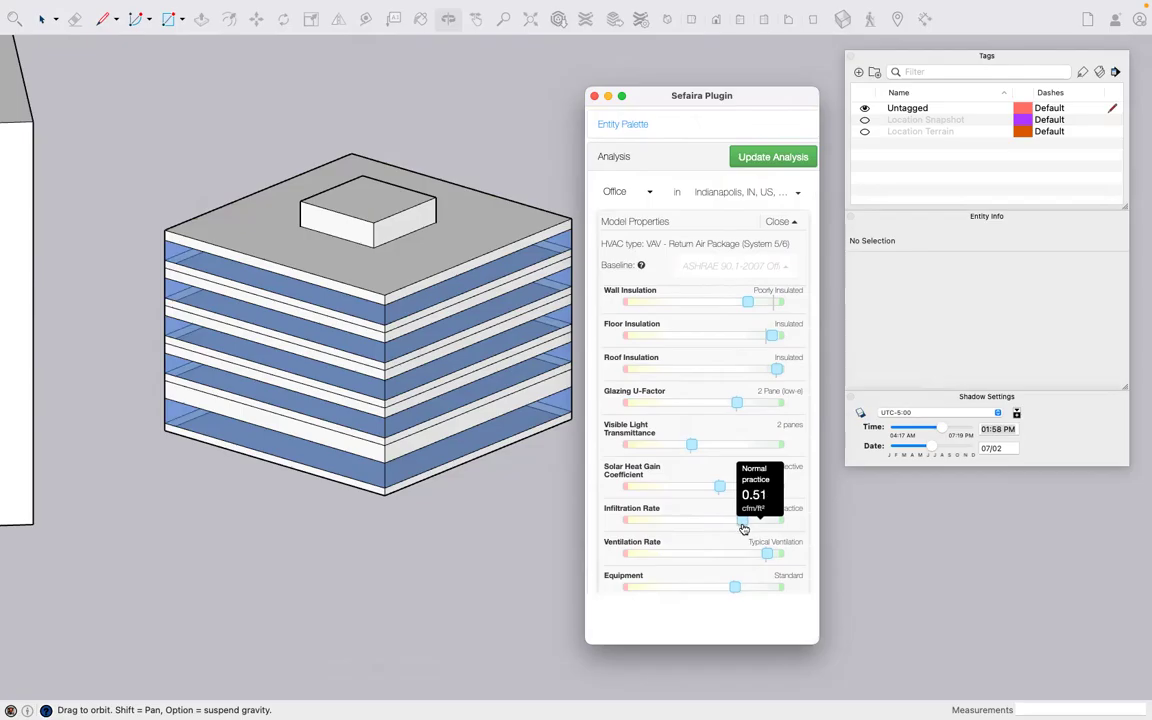
{"action": "left_click_drag", "start_coordinate": [743, 528], "coordinate": [779, 527]}
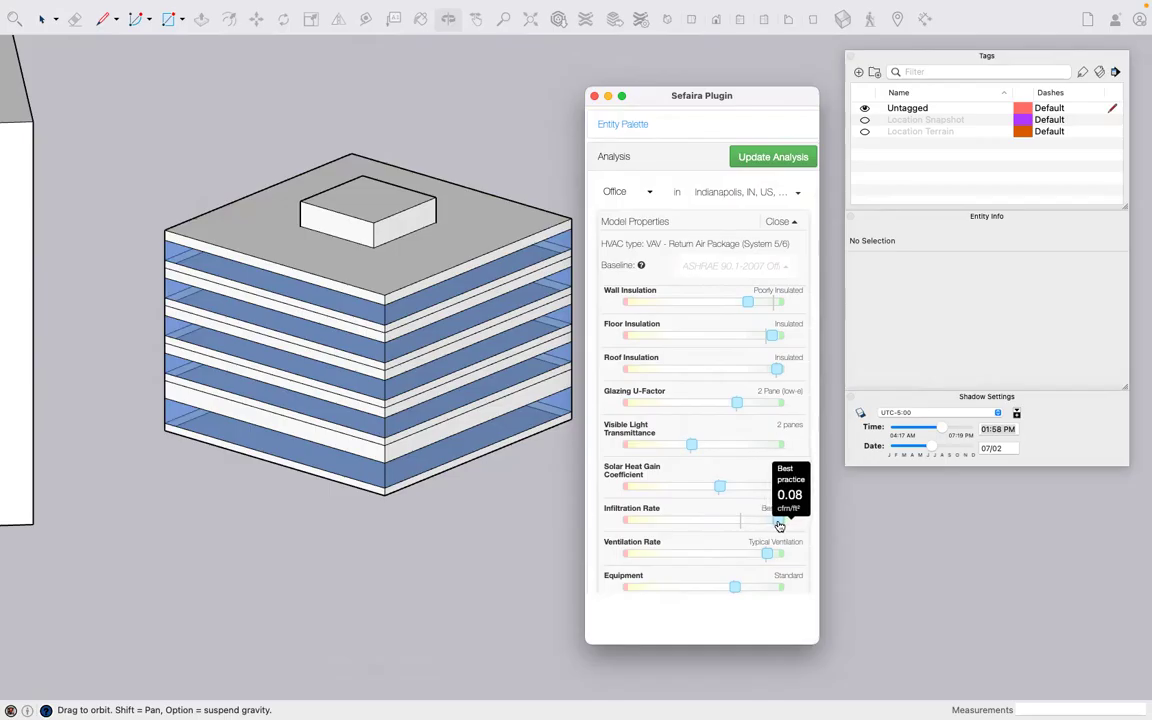
{"action": "left_click_drag", "start_coordinate": [779, 527], "coordinate": [688, 527]}
{"action": "left_click_drag", "start_coordinate": [767, 553], "coordinate": [742, 557]}
{"action": "scroll", "coordinate": [758, 553], "scroll_direction": "down", "scroll_amount": 3}
{"action": "scroll", "coordinate": [708, 544], "scroll_direction": "down", "scroll_amount": 2}
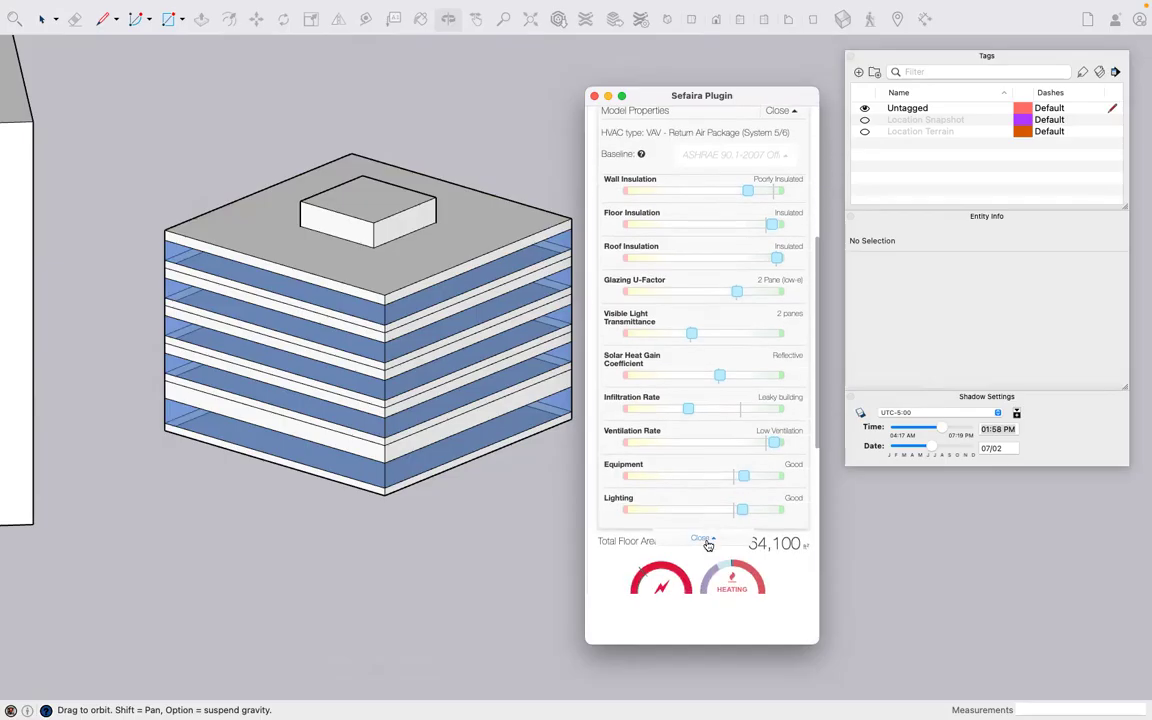
Reset the adjusted model properties by reapplying the ASHRAE 90.1-2007 Office CZ5 baseline
{"action": "scroll", "coordinate": [706, 525], "scroll_direction": "up", "scroll_amount": 3}
{"action": "scroll", "coordinate": [725, 411], "scroll_direction": "up", "scroll_amount": 1}
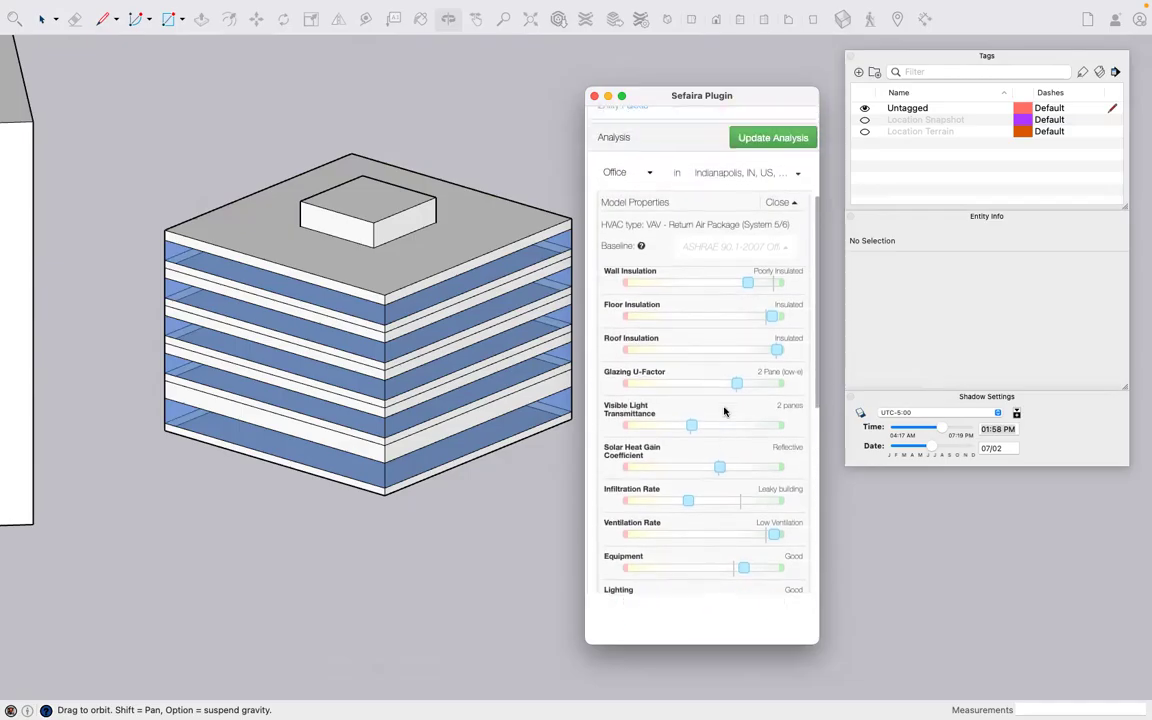
{"action": "left_click", "coordinate": [766, 249]}
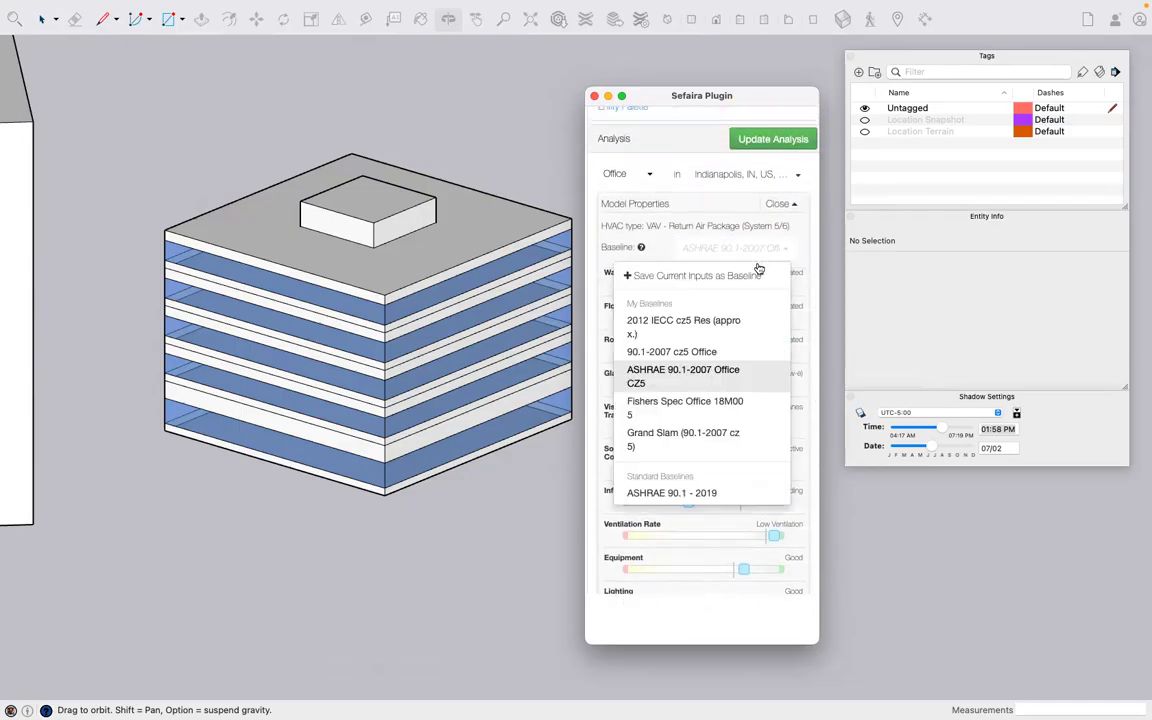
{"action": "left_click", "coordinate": [700, 374]}
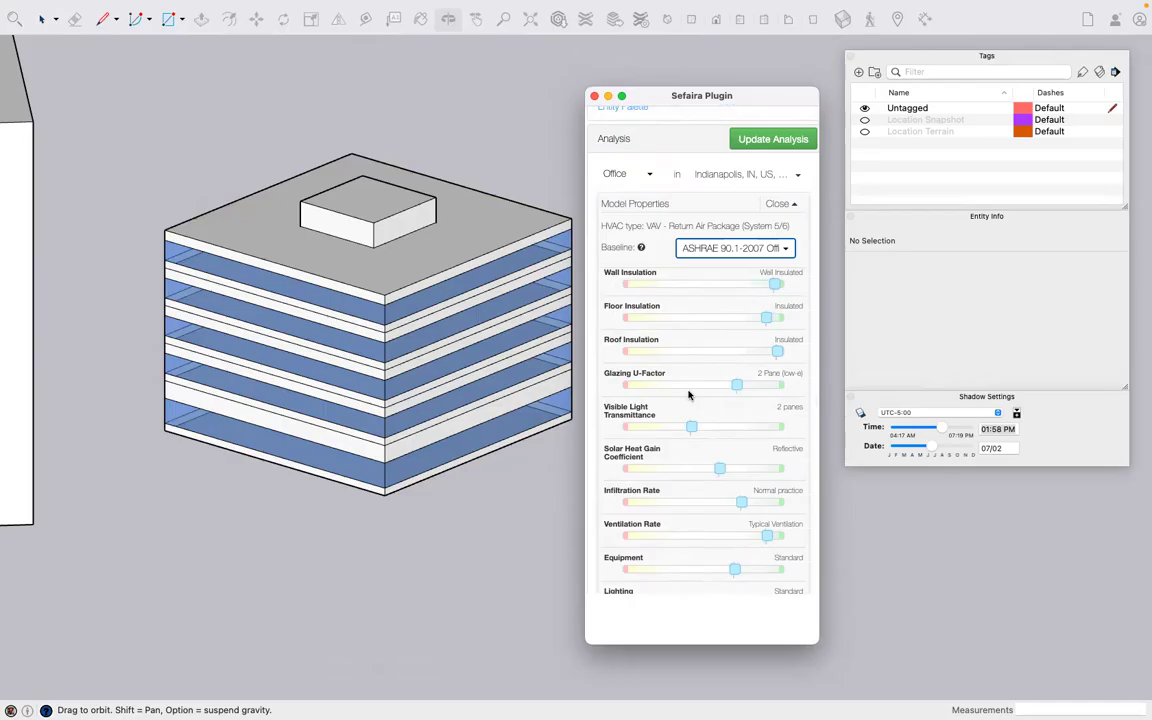
Close the model properties, update the energy analysis, and review the energy segments and energy use gauge
{"action": "scroll", "coordinate": [701, 383], "scroll_direction": "down", "scroll_amount": 5}
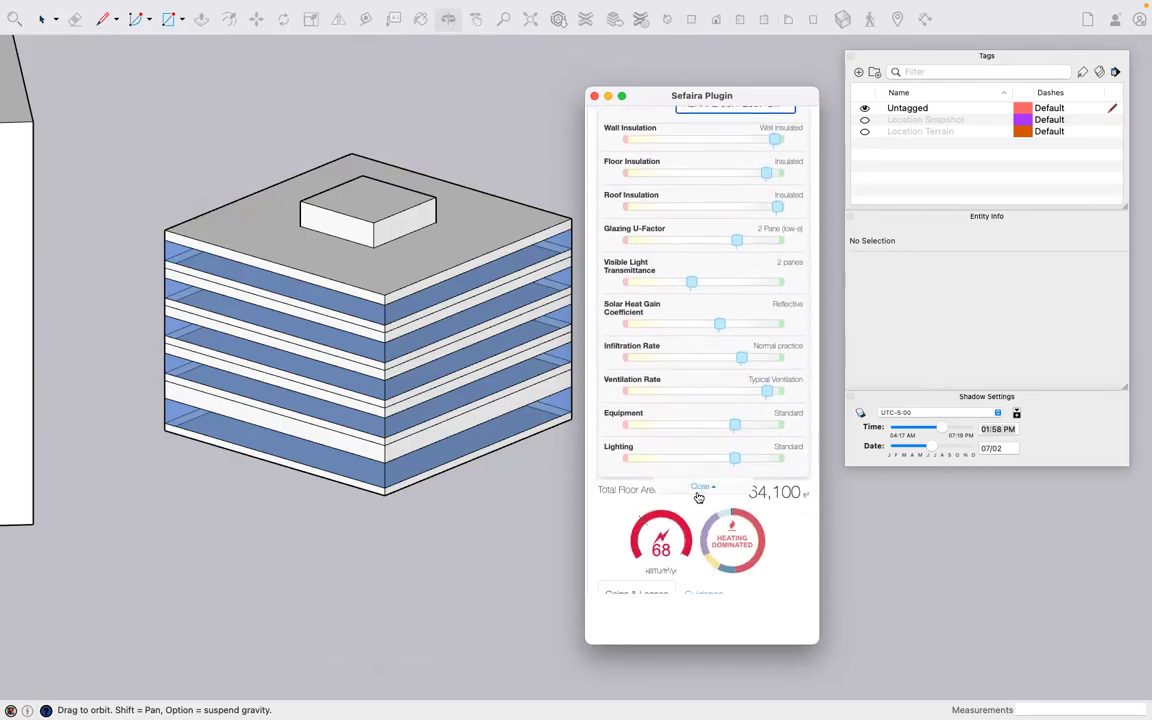
{"action": "scroll", "coordinate": [710, 378], "scroll_direction": "up", "scroll_amount": 3}
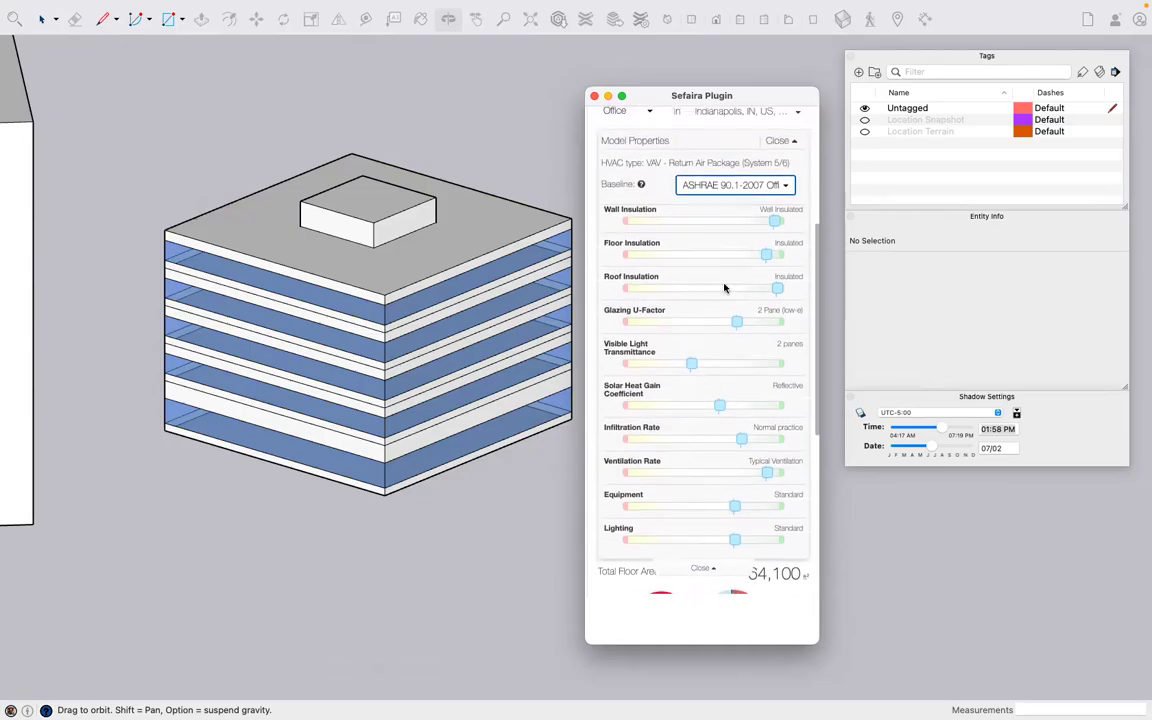
{"action": "left_click", "coordinate": [704, 568]}
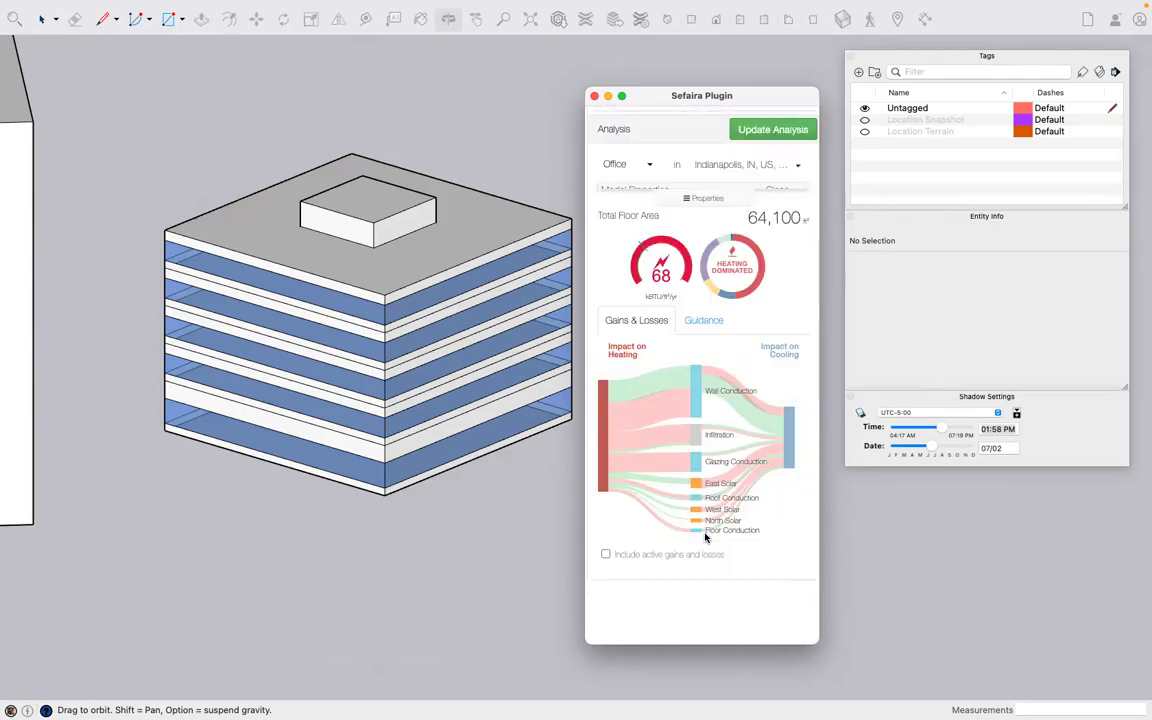
{"action": "scroll", "coordinate": [725, 320], "scroll_direction": "up", "scroll_amount": 1}
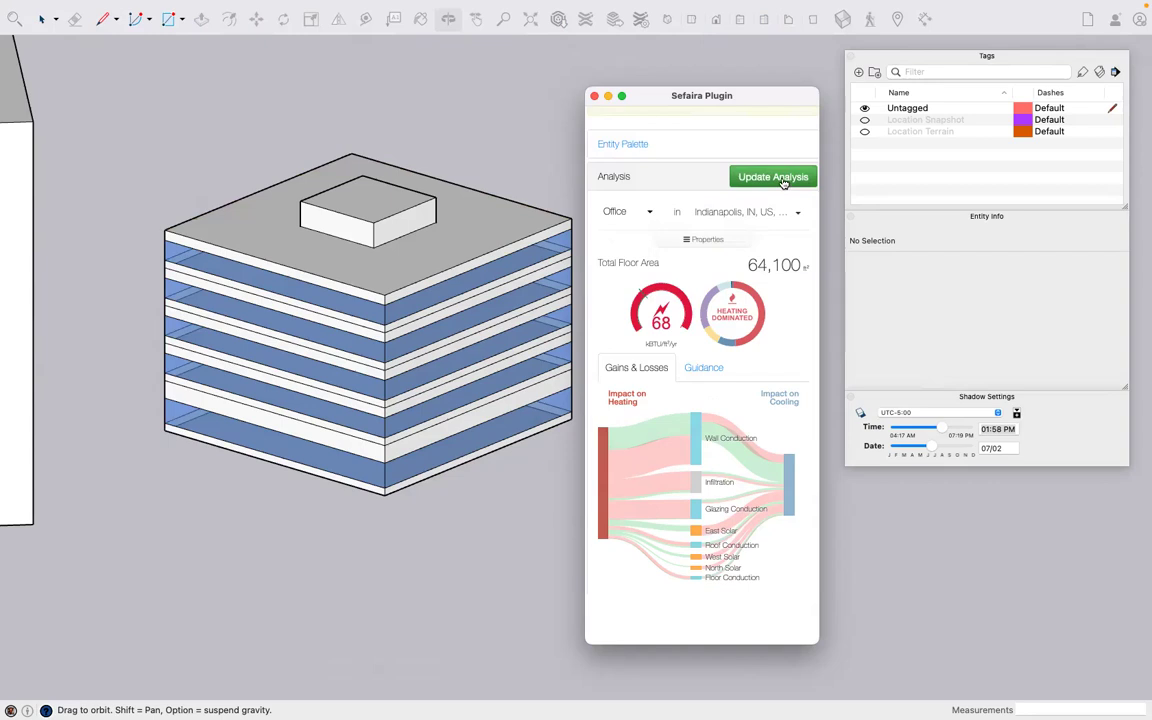
{"action": "scroll", "coordinate": [780, 240], "scroll_direction": "up", "scroll_amount": 2}
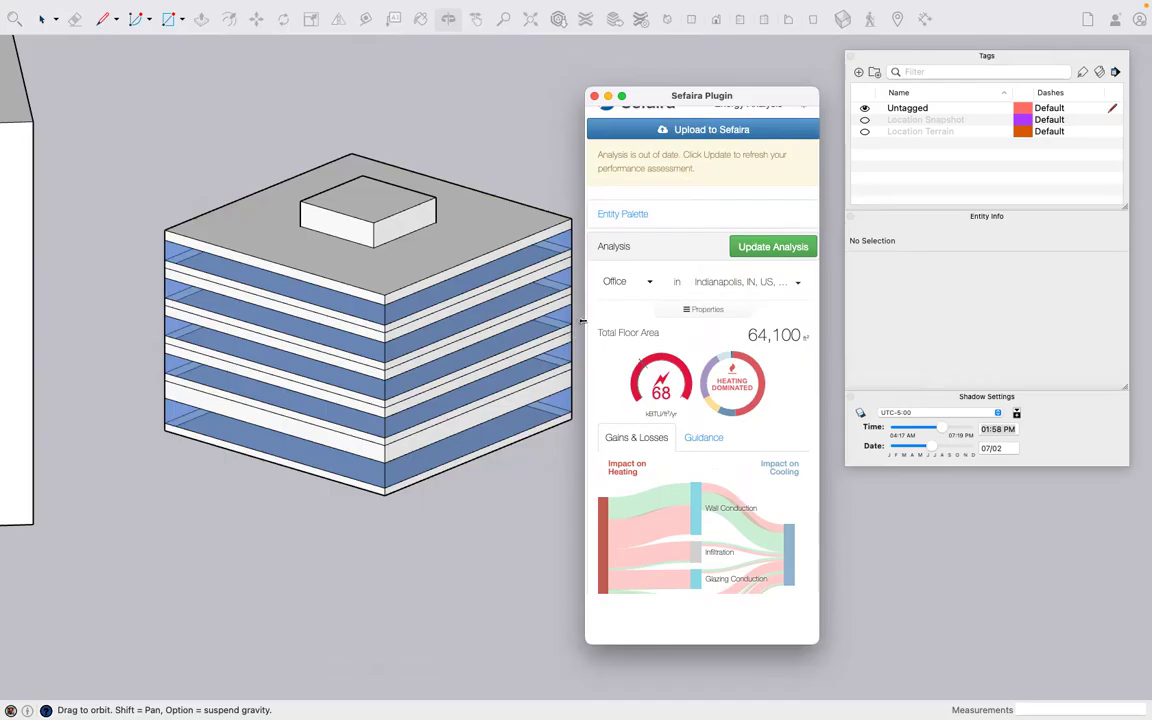
{"action": "left_click", "coordinate": [772, 247]}
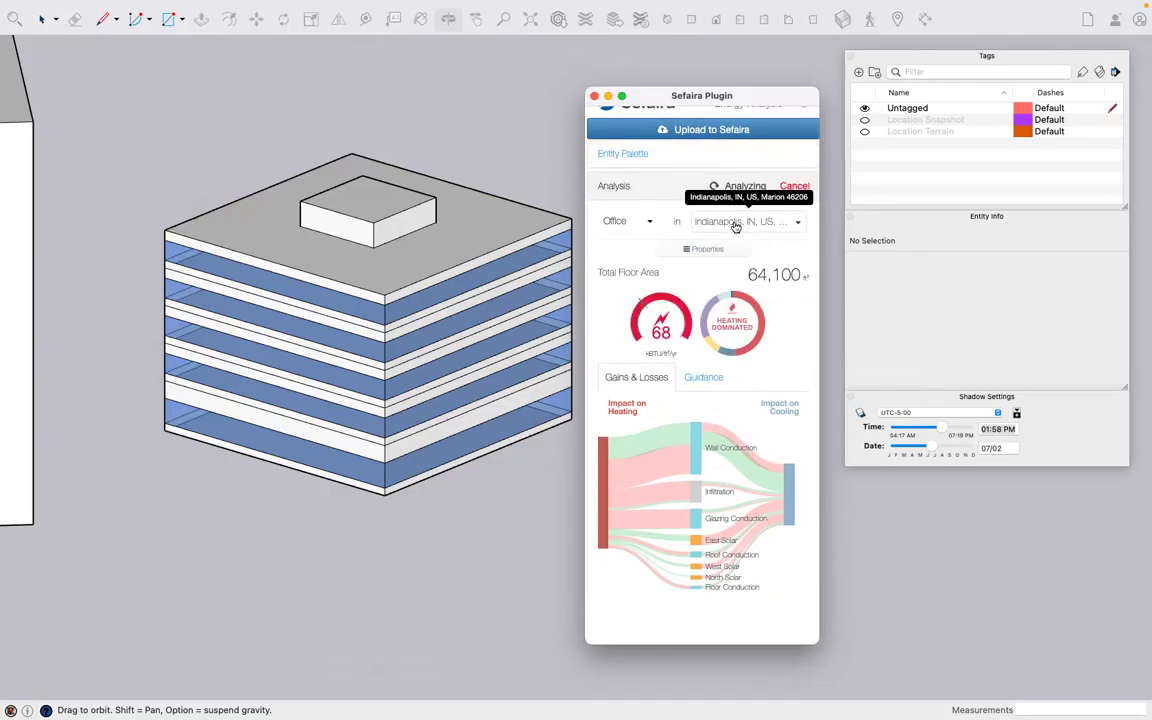
{"action": "mouse_move", "coordinate": [756, 314]}
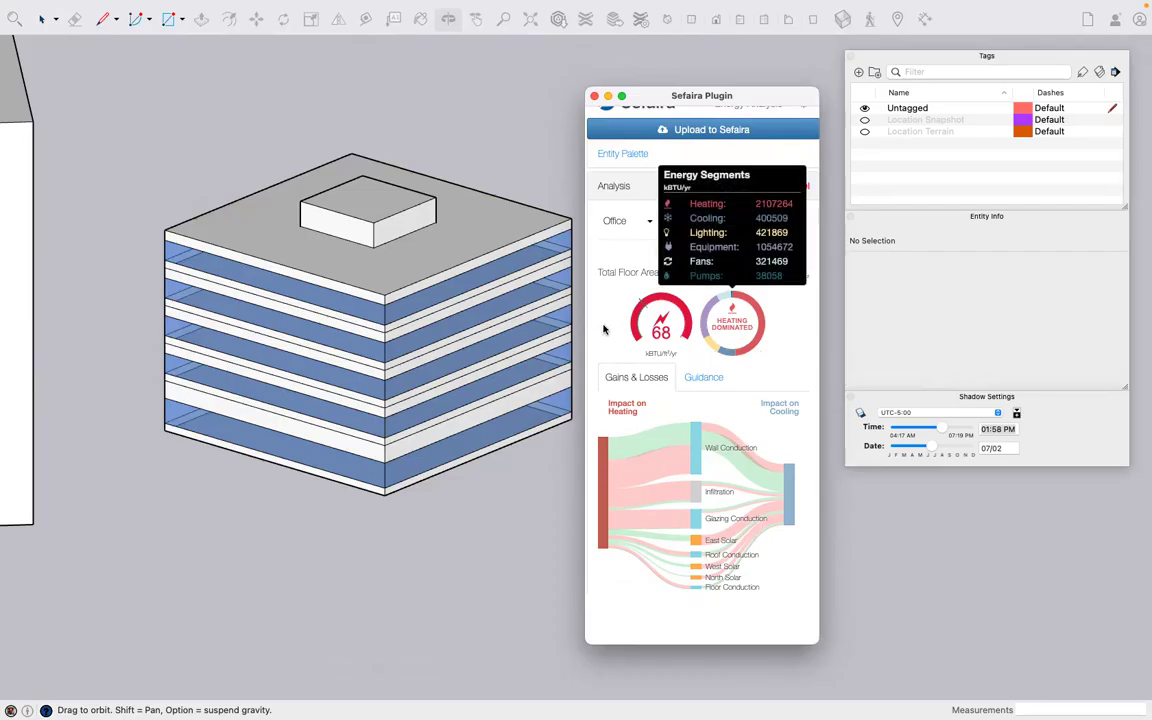
{"action": "mouse_move", "coordinate": [657, 340]}
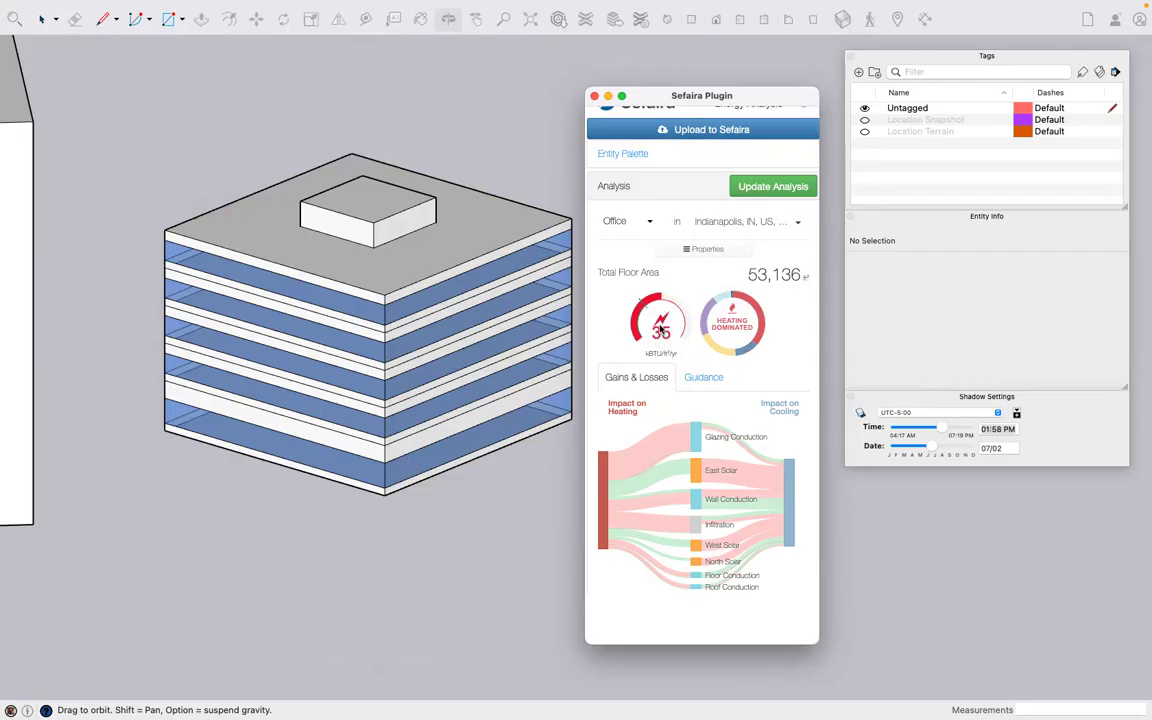
{"action": "scroll", "coordinate": [776, 365], "scroll_direction": "up", "scroll_amount": 2}
{"action": "scroll", "coordinate": [776, 365], "scroll_direction": "up", "scroll_amount": 1}
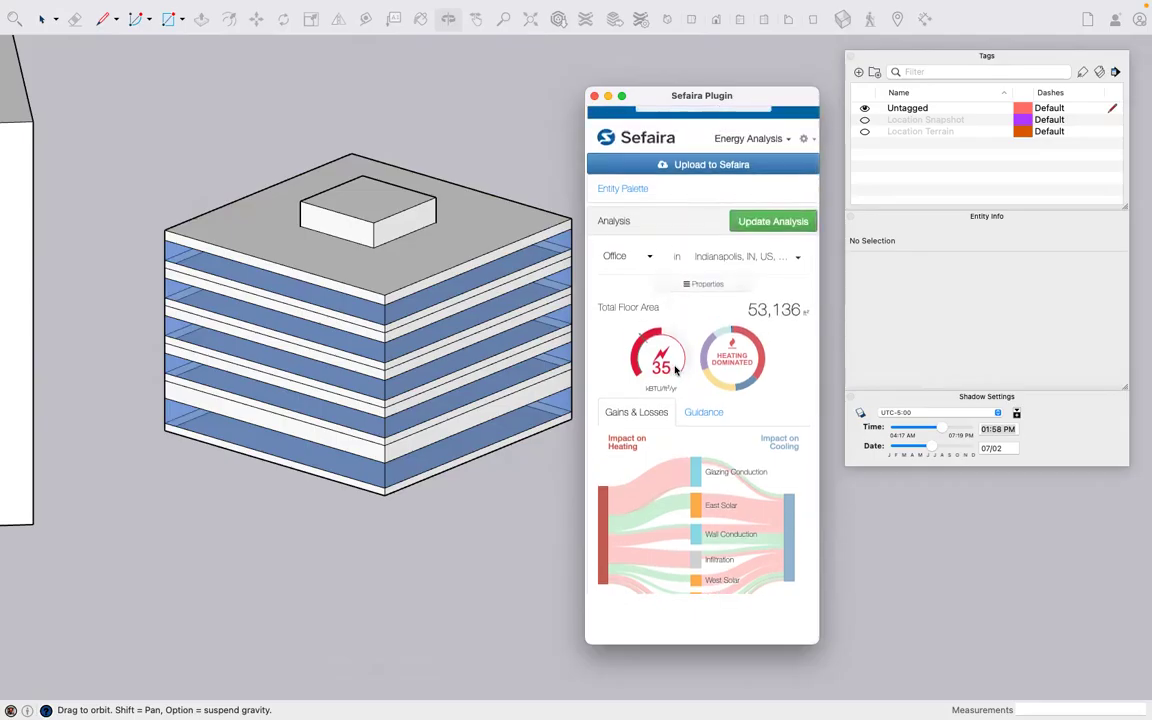
Review the baseline model properties, close them, and inspect the energy use gauge and energy segments
{"action": "left_click", "coordinate": [706, 285]}
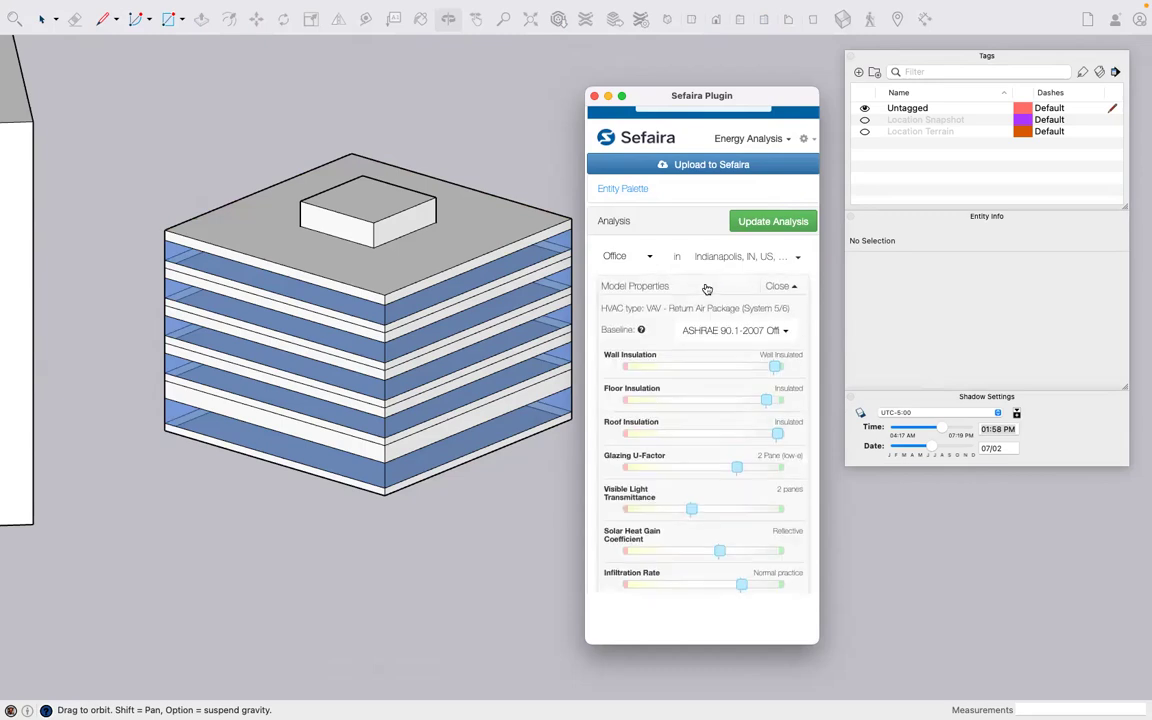
{"action": "scroll", "coordinate": [728, 465], "scroll_direction": "down", "scroll_amount": 3}
{"action": "scroll", "coordinate": [730, 468], "scroll_direction": "up", "scroll_amount": 3}
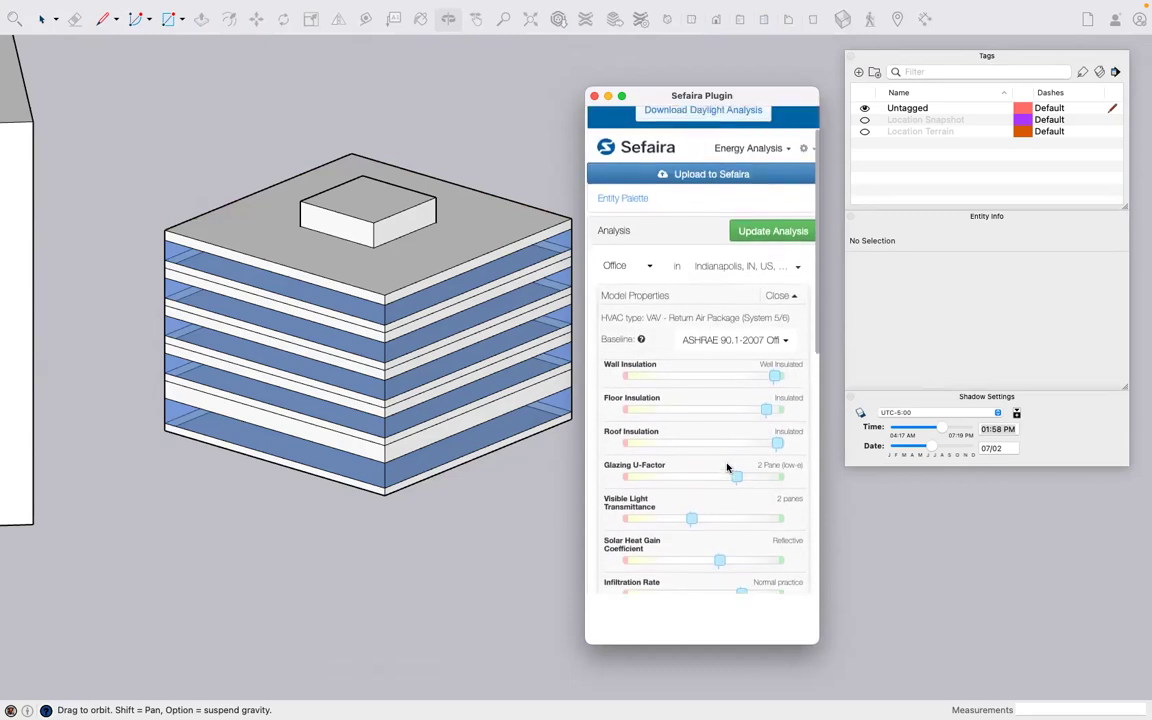
{"action": "left_click", "coordinate": [779, 300]}
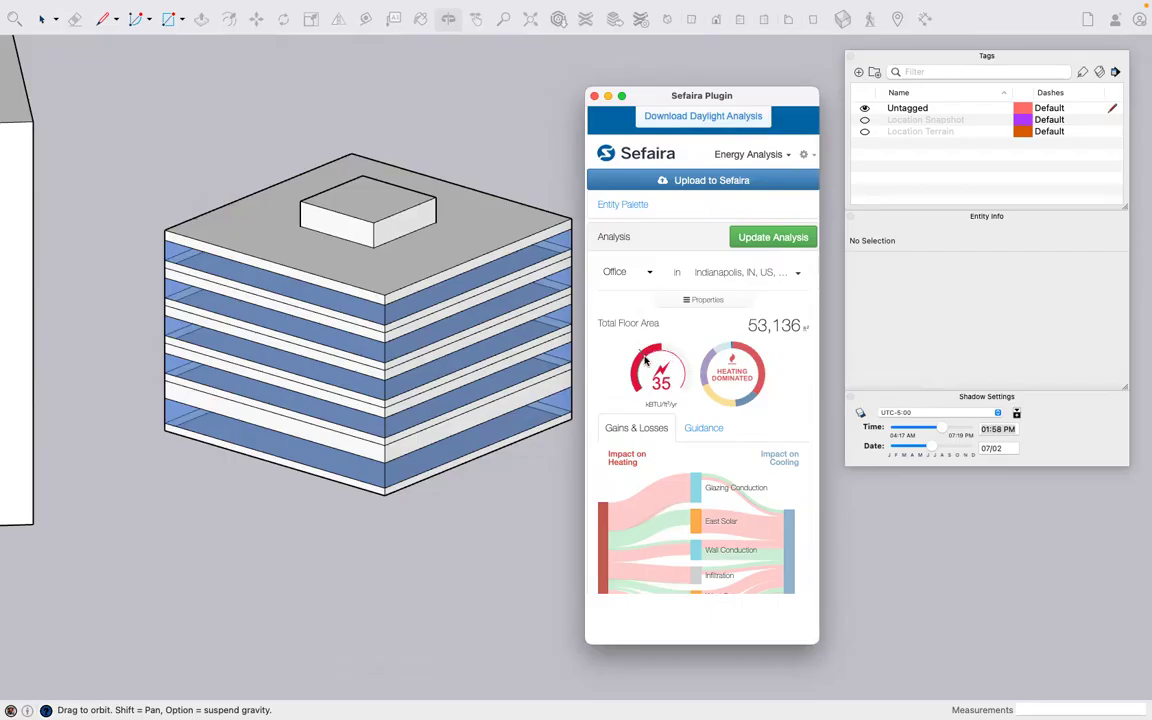
{"action": "mouse_move", "coordinate": [643, 361]}
{"action": "mouse_move", "coordinate": [740, 379]}
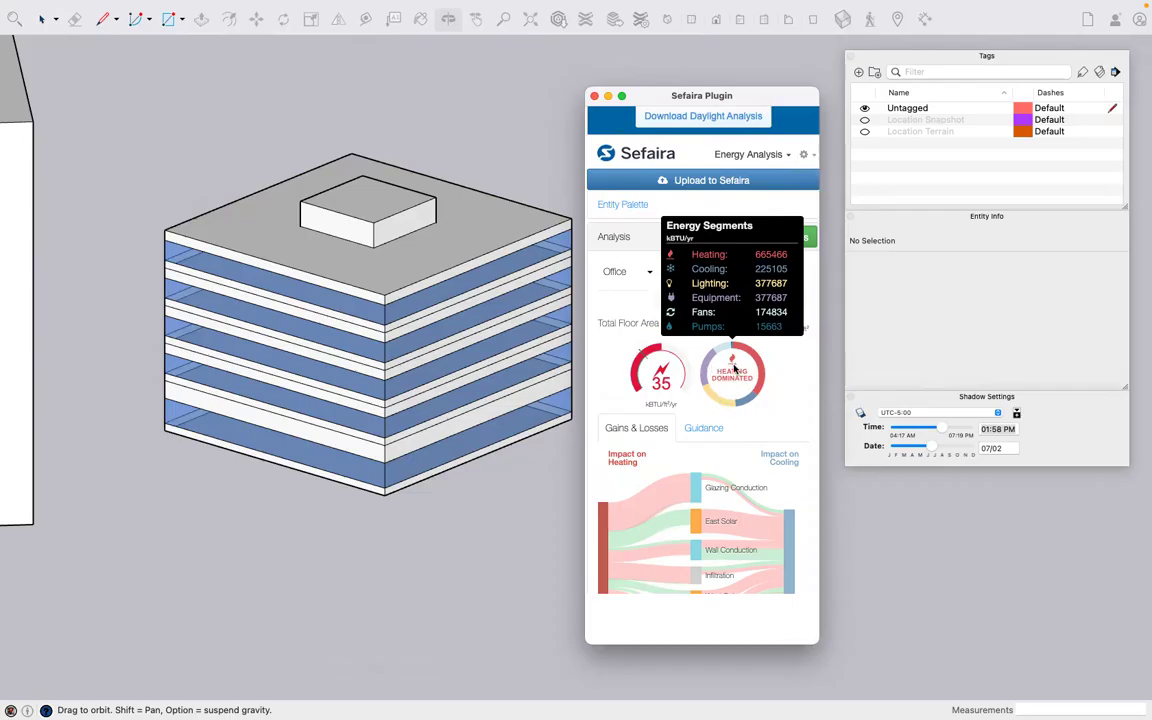
Examine the heating and cooling impacts in the Gains & Losses diagram and include active gains and losses
{"action": "scroll", "coordinate": [768, 425], "scroll_direction": "down", "scroll_amount": 2}
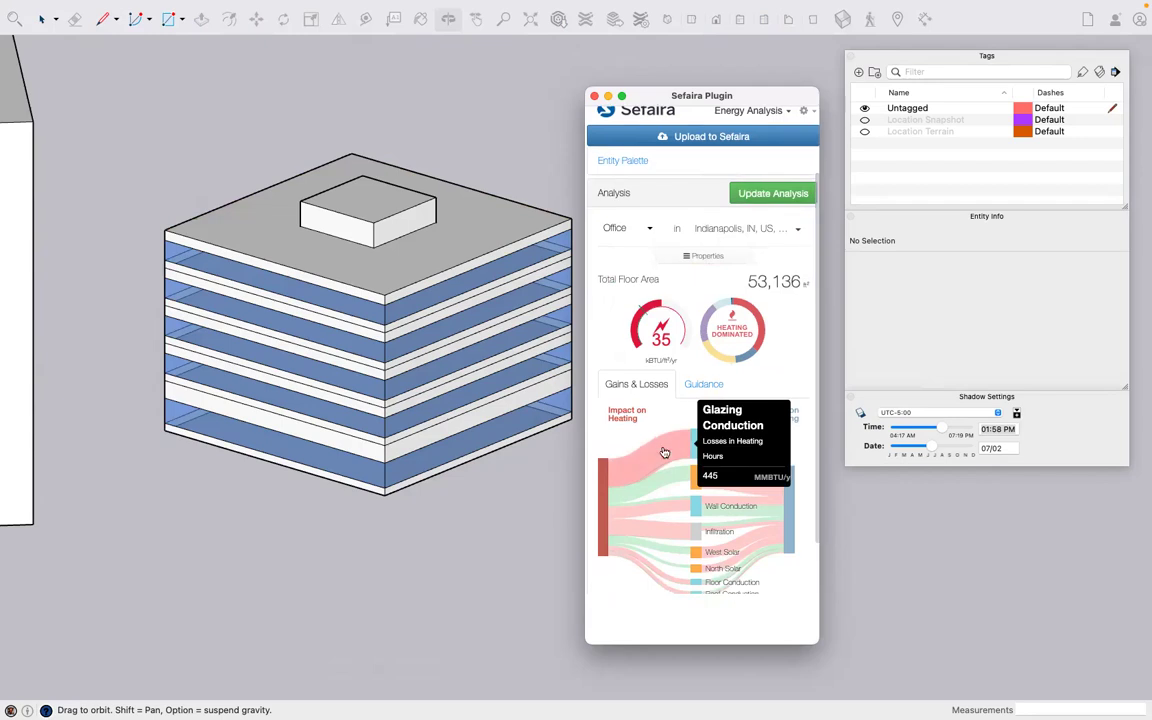
{"action": "mouse_move", "coordinate": [743, 480]}
{"action": "scroll", "coordinate": [745, 482], "scroll_direction": "down", "scroll_amount": 1}
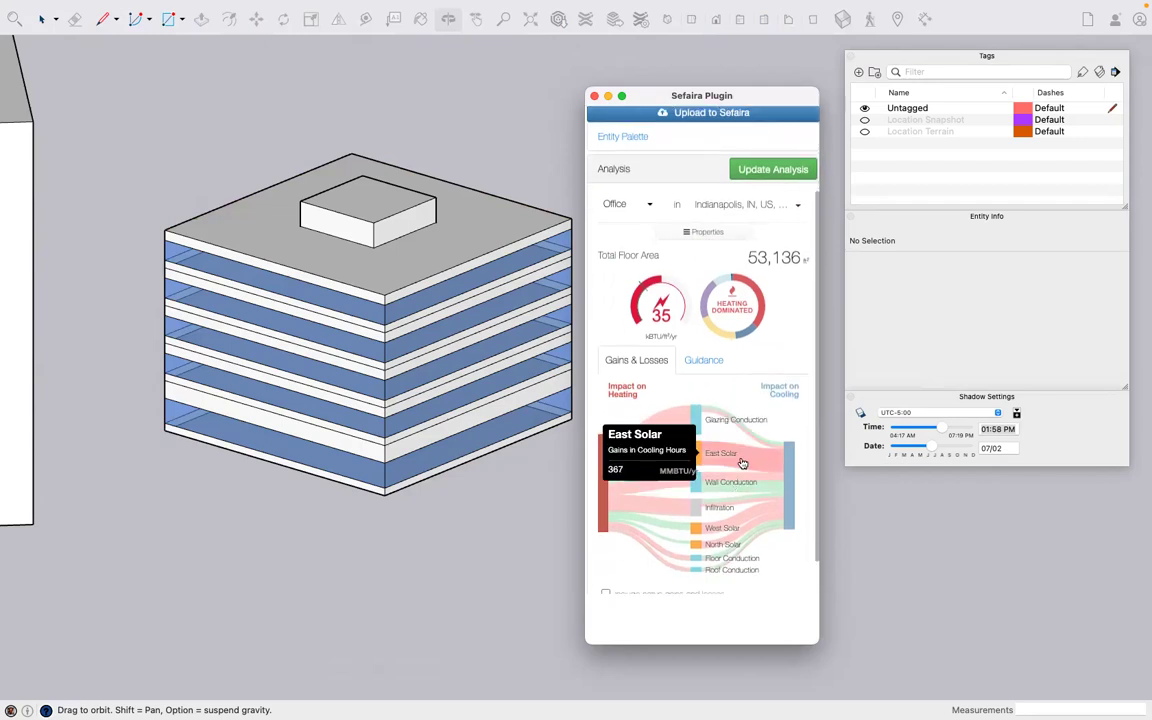
{"action": "scroll", "coordinate": [690, 548], "scroll_direction": "down", "scroll_amount": 1}
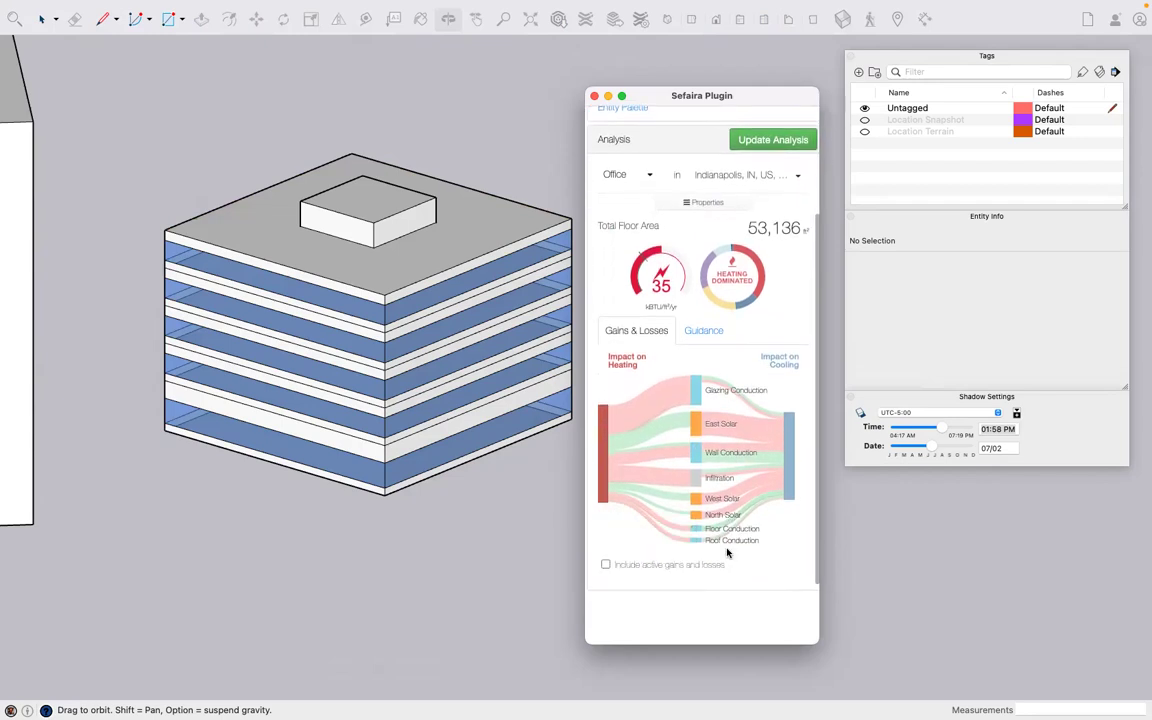
{"action": "left_click", "coordinate": [638, 566]}
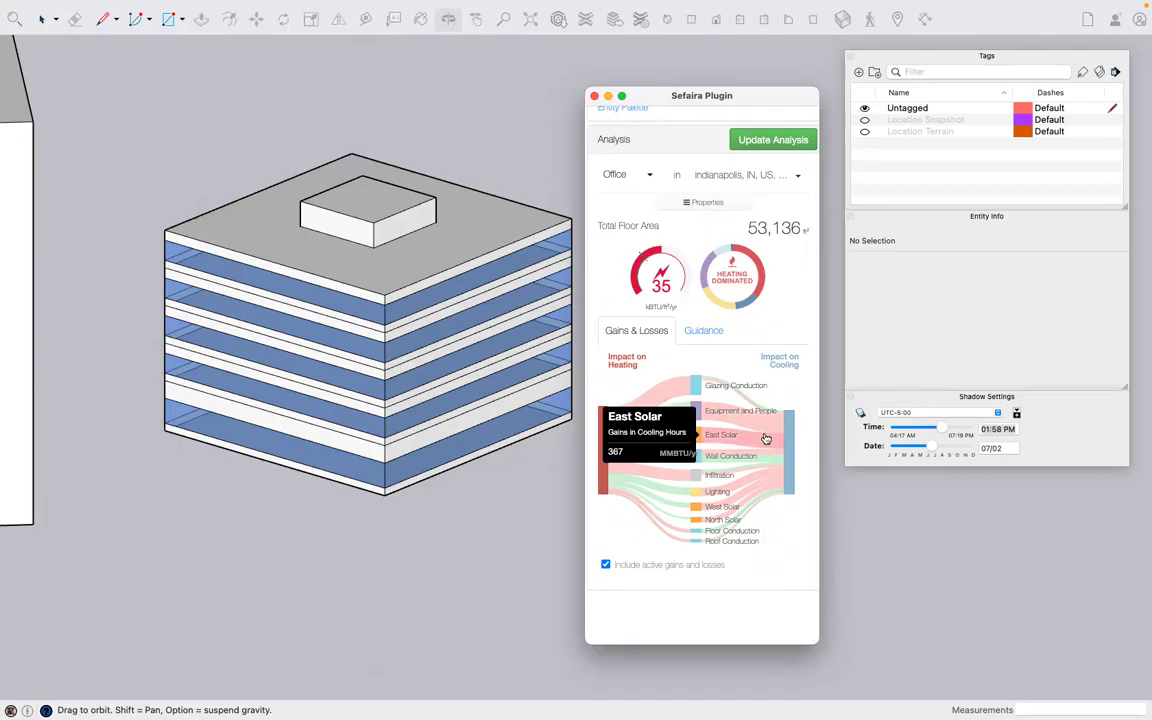
View the 2030 Palette energy guidance and return to the Gains & Losses diagram
{"action": "left_click", "coordinate": [712, 336]}
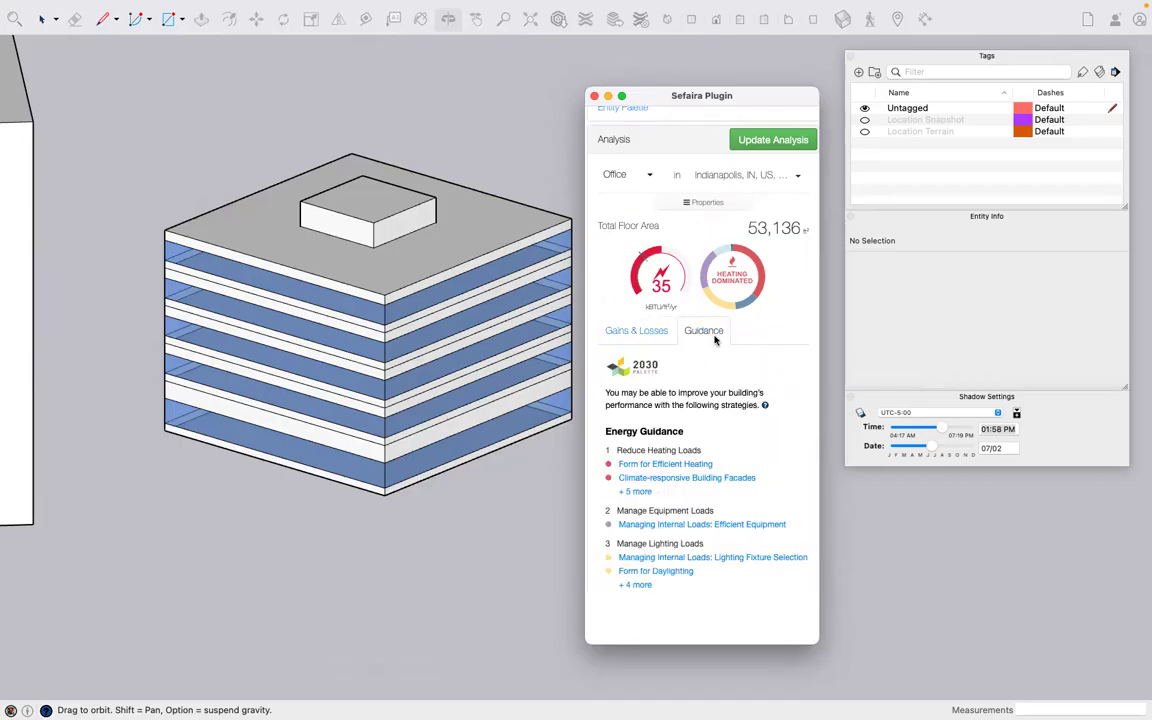
{"action": "left_click", "coordinate": [662, 333]}
{"action": "scroll", "coordinate": [616, 315], "scroll_direction": "up", "scroll_amount": 2}
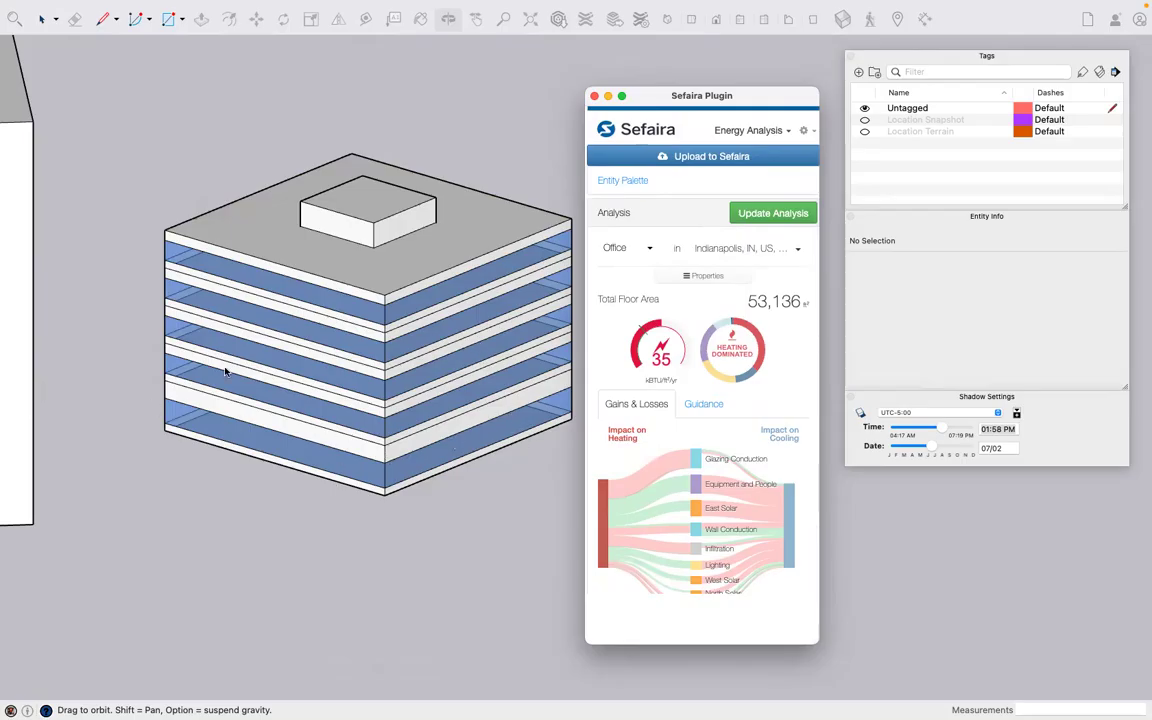
Open the model properties and set the Infiltration Rate to Leaky building
{"action": "left_click", "coordinate": [695, 277]}
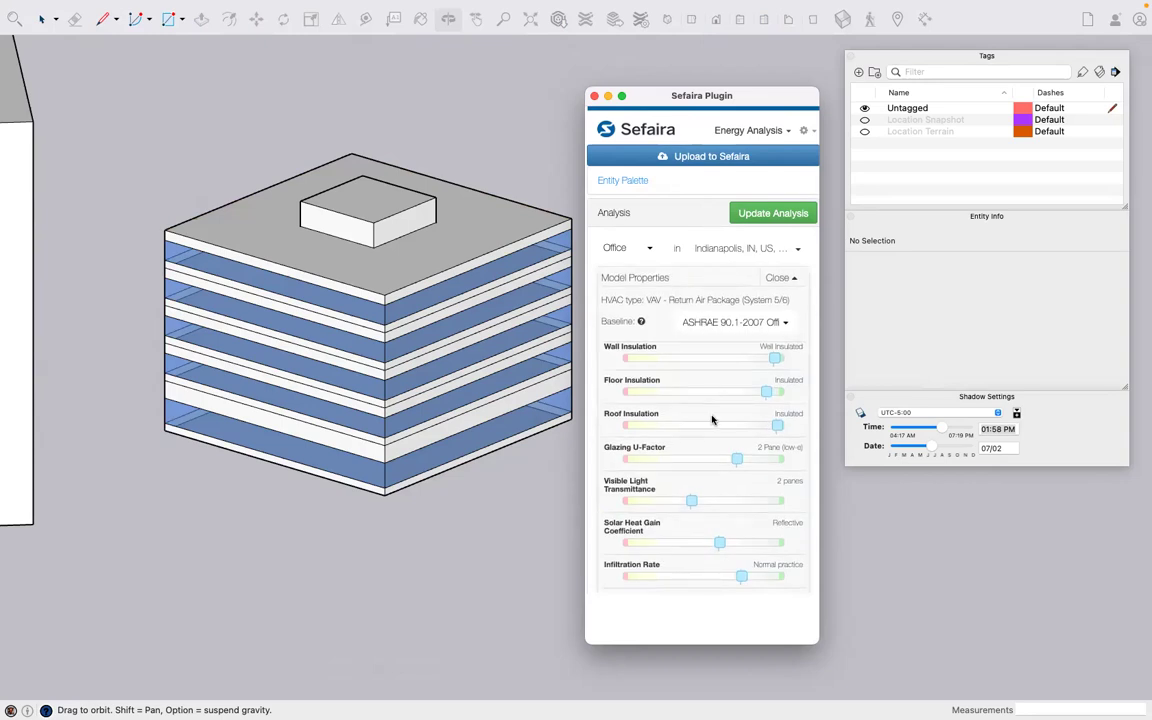
{"action": "scroll", "coordinate": [748, 530], "scroll_direction": "down", "scroll_amount": 2}
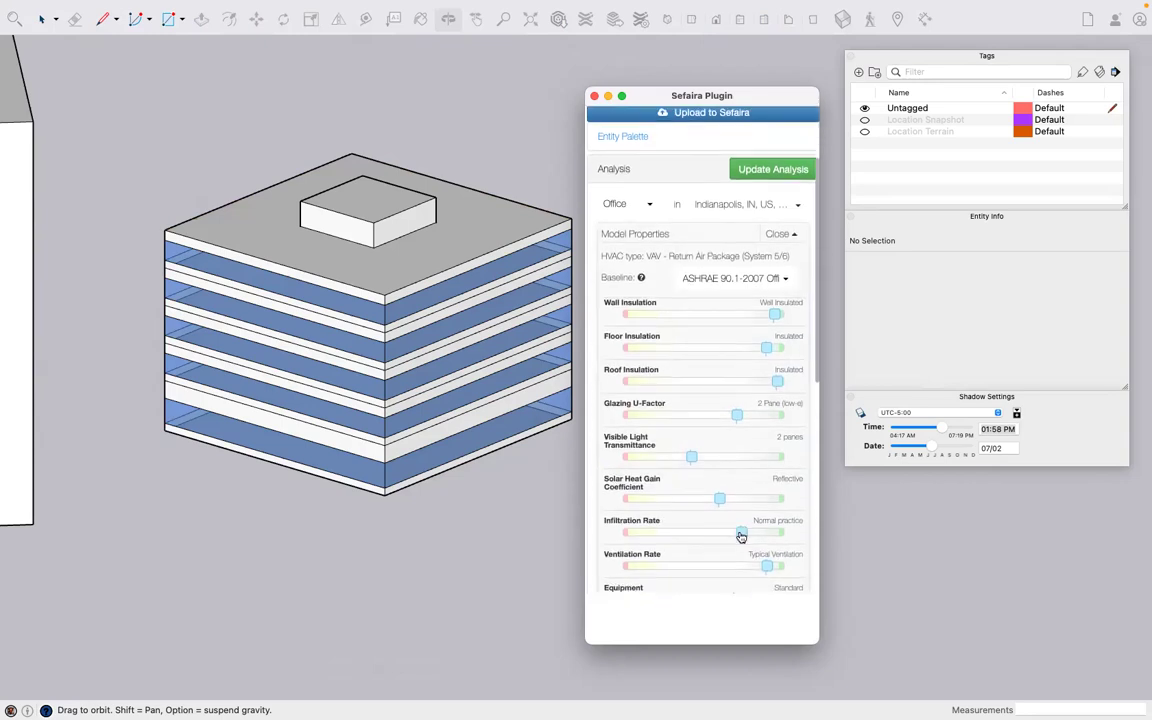
{"action": "mouse_move", "coordinate": [740, 537]}
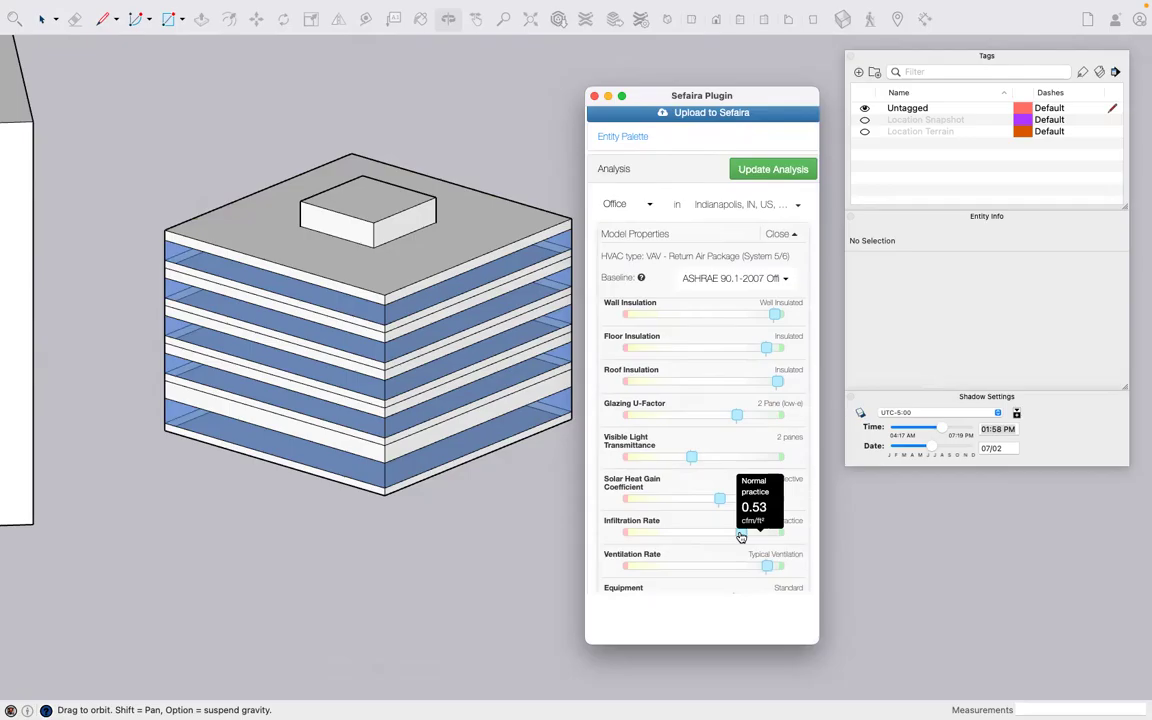
{"action": "left_click_drag", "start_coordinate": [740, 537], "coordinate": [733, 542]}
Set the Lighting level to Good in the model properties
{"action": "scroll", "coordinate": [731, 550], "scroll_direction": "down", "scroll_amount": 2}
{"action": "scroll", "coordinate": [731, 550], "scroll_direction": "down", "scroll_amount": 2}
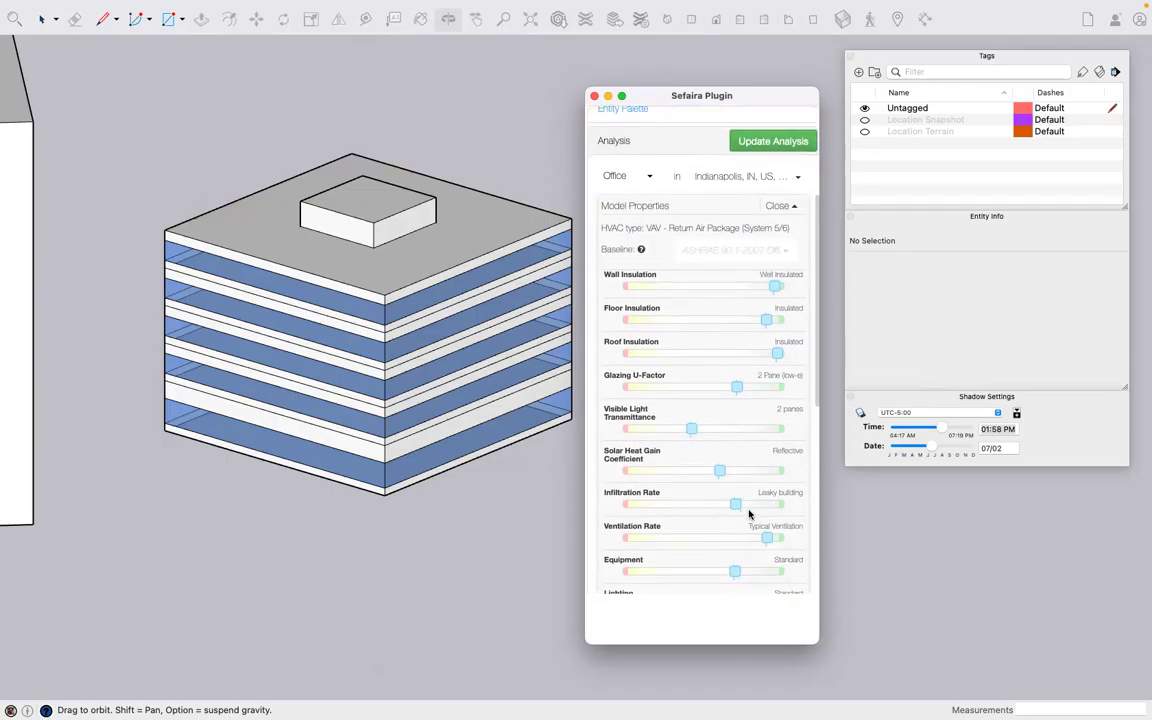
{"action": "scroll", "coordinate": [745, 538], "scroll_direction": "down", "scroll_amount": 2}
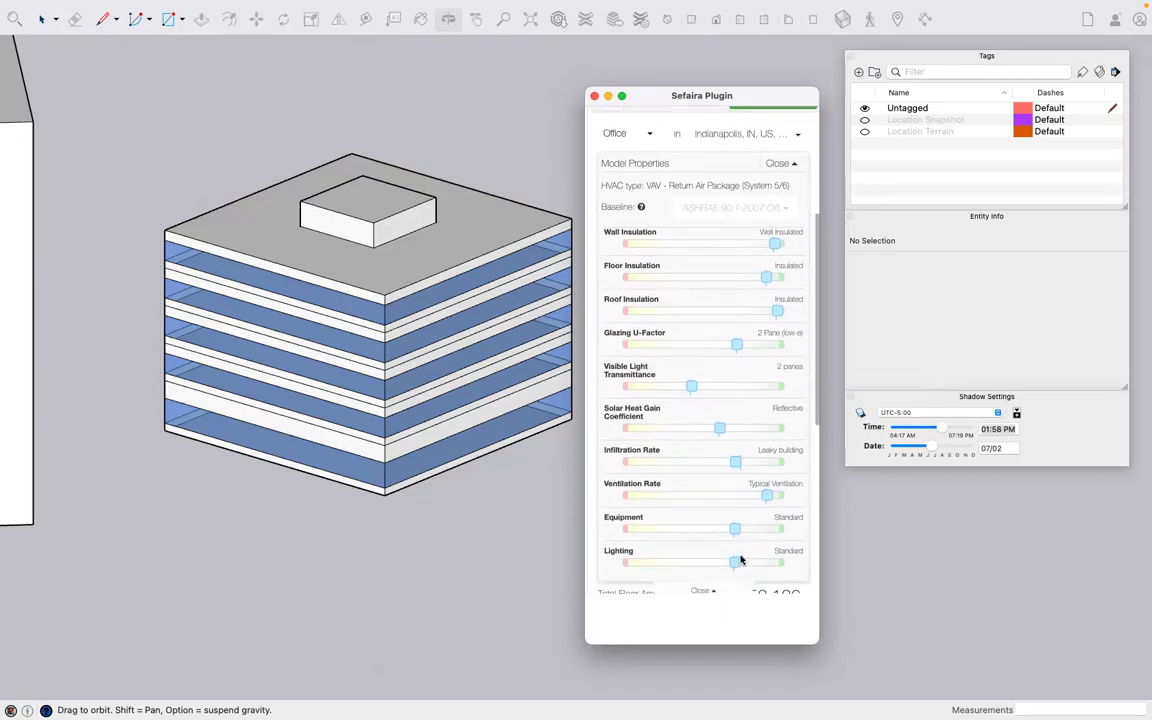
{"action": "mouse_move", "coordinate": [736, 566]}
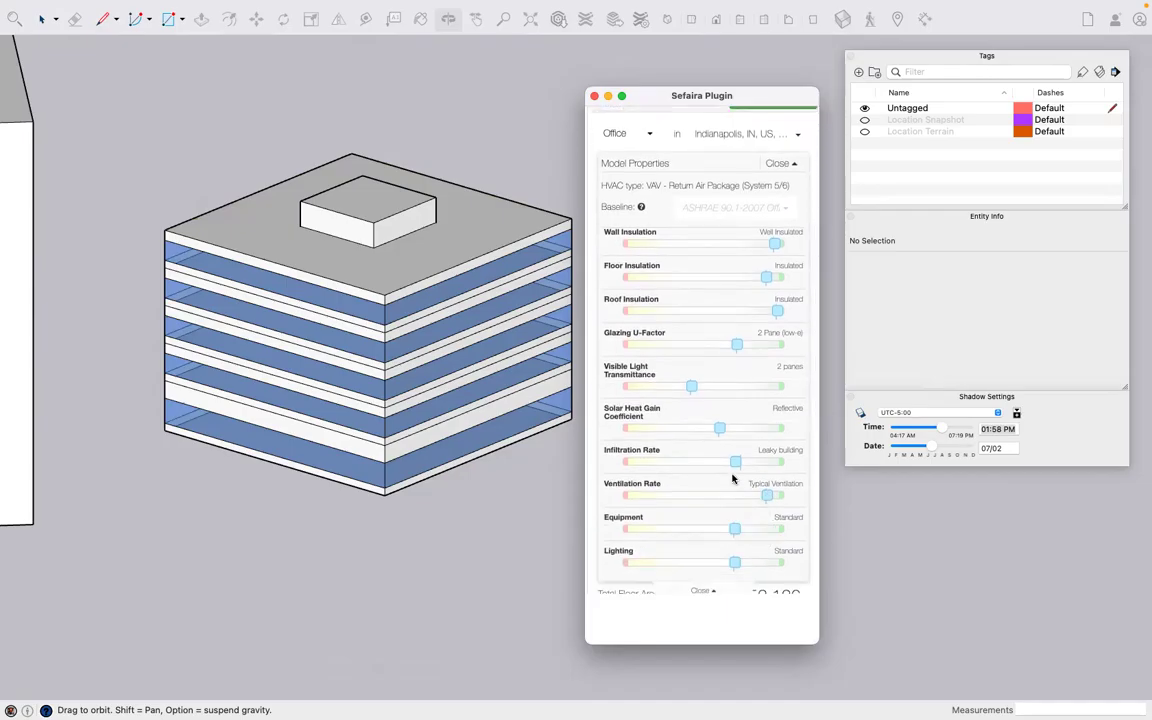
{"action": "left_click_drag", "start_coordinate": [736, 563], "coordinate": [744, 565]}
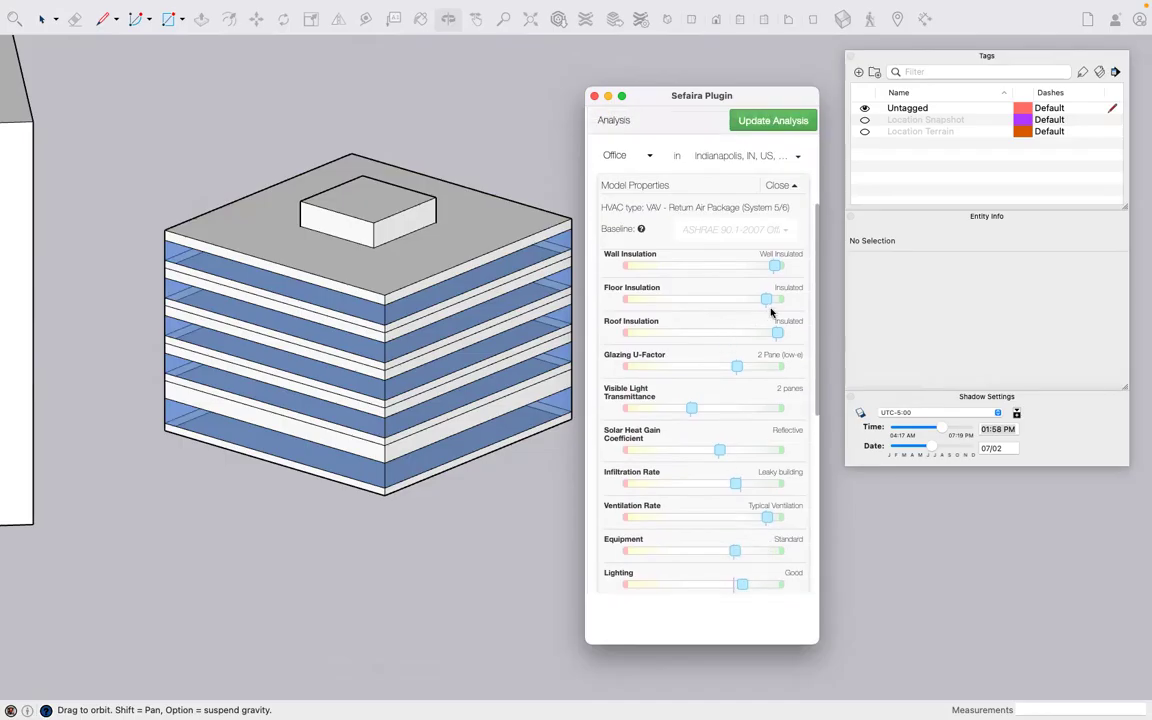
Set the Glazing U-Factor to 3 Pane and raise the Wall Insulation slightly within the Well Insulated range
{"action": "mouse_move", "coordinate": [777, 334]}
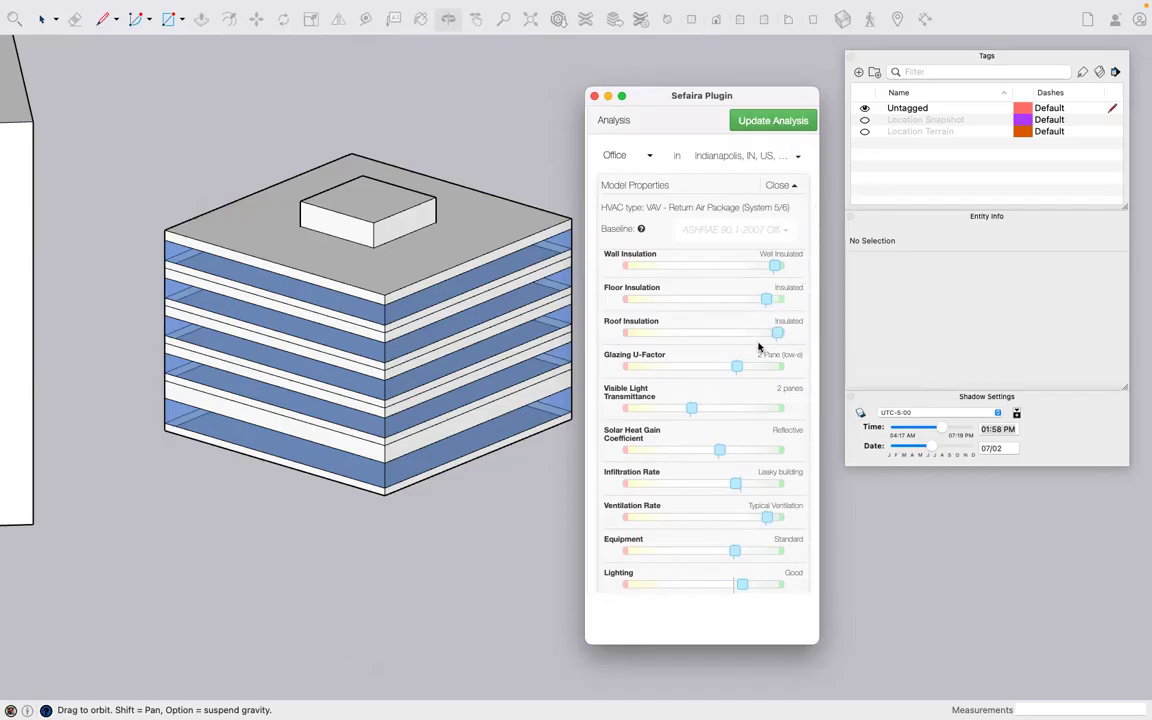
{"action": "mouse_move", "coordinate": [734, 366]}
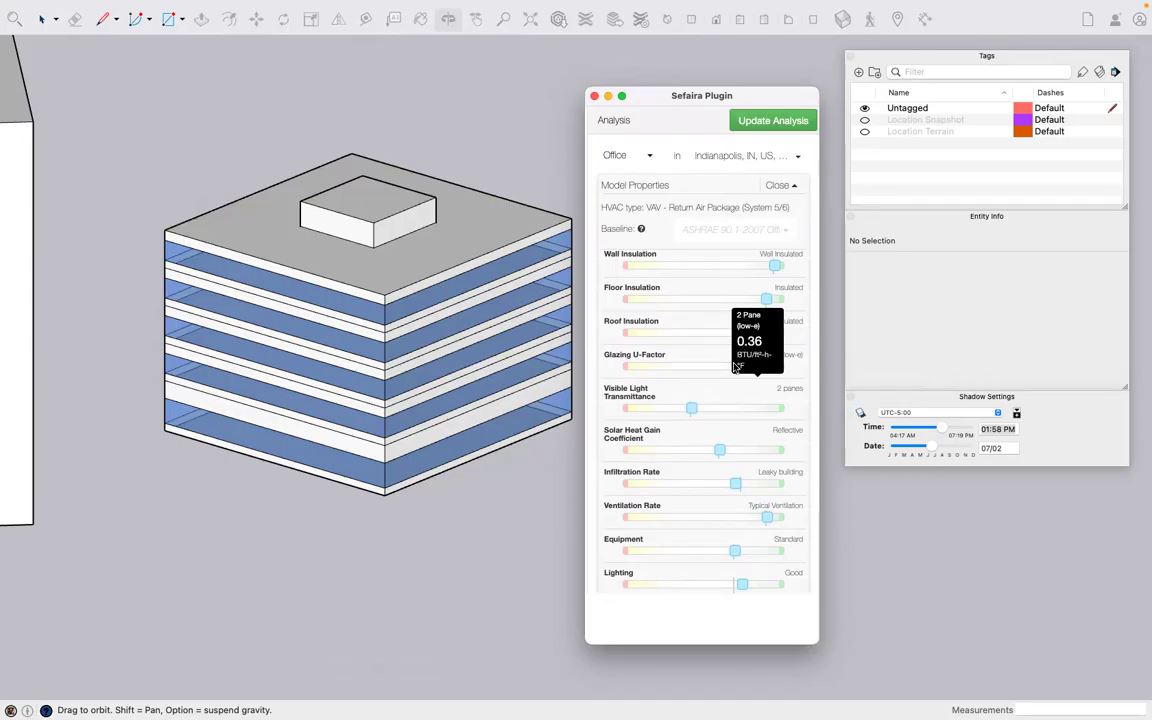
{"action": "left_click_drag", "start_coordinate": [735, 368], "coordinate": [739, 366]}
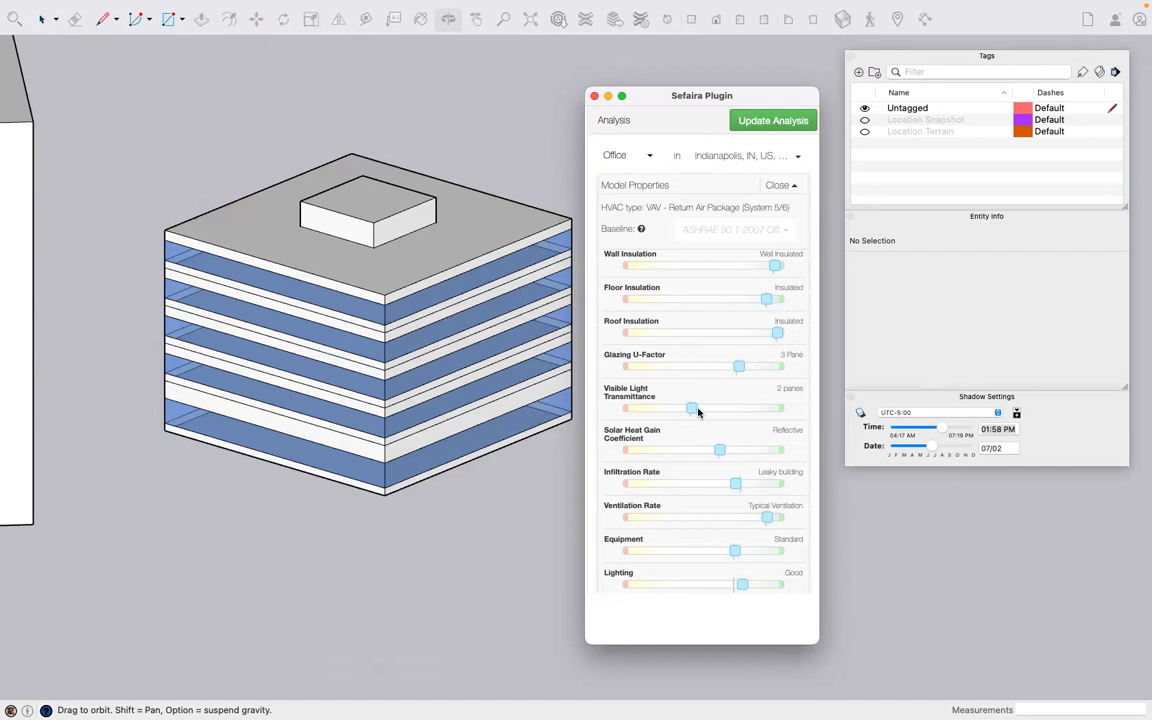
{"action": "scroll", "coordinate": [697, 409], "scroll_direction": "up", "scroll_amount": 3}
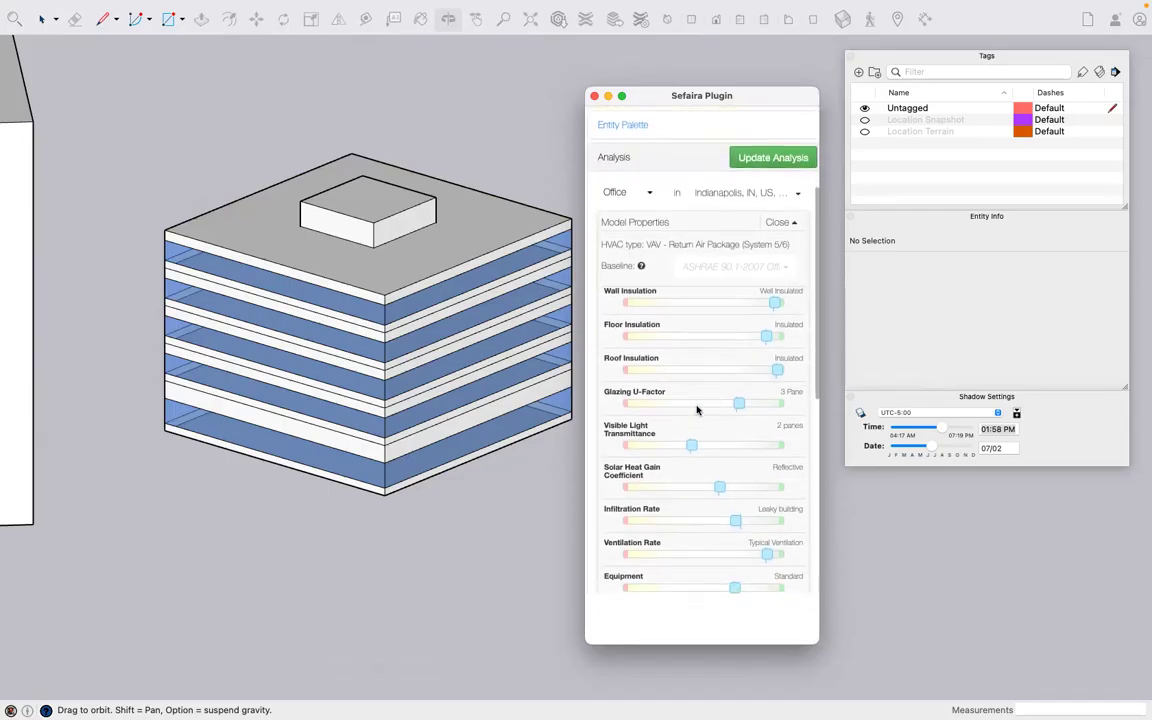
{"action": "left_click_drag", "start_coordinate": [773, 305], "coordinate": [777, 306]}
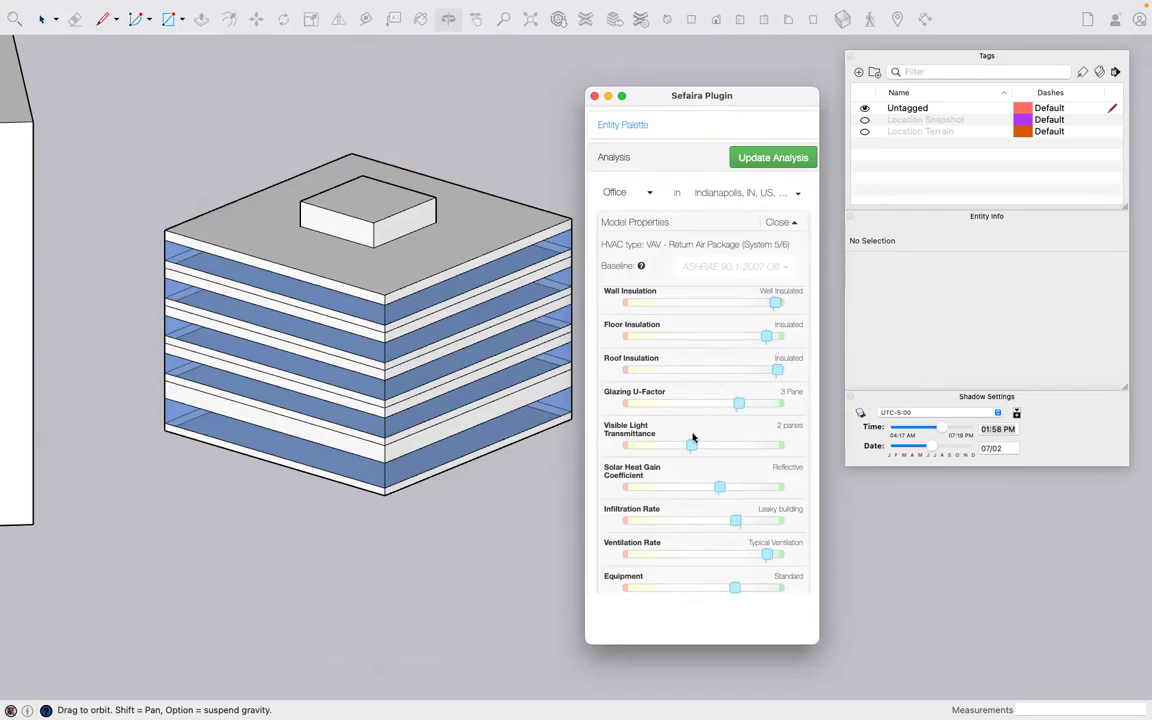
Close the model properties and switch the analysis mode to Energy & Daylight
{"action": "scroll", "coordinate": [693, 438], "scroll_direction": "down", "scroll_amount": 3}
{"action": "scroll", "coordinate": [693, 438], "scroll_direction": "up", "scroll_amount": 2}
{"action": "scroll", "coordinate": [765, 275], "scroll_direction": "up", "scroll_amount": 3}
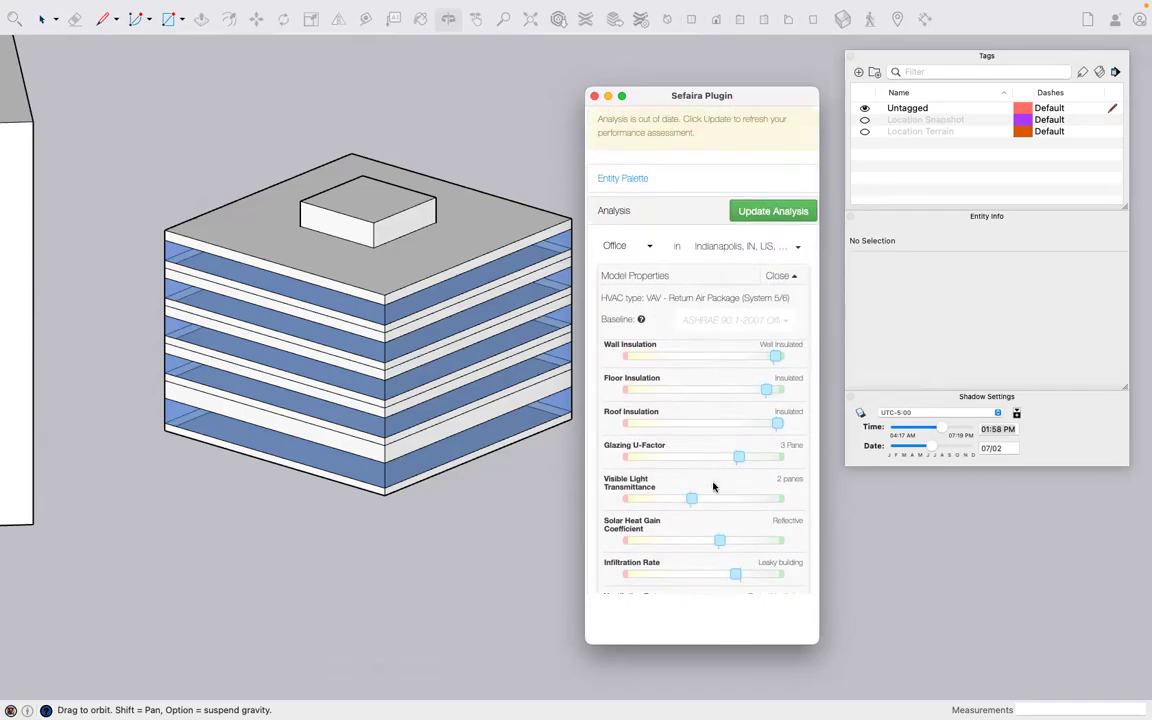
{"action": "scroll", "coordinate": [728, 453], "scroll_direction": "up", "scroll_amount": 2}
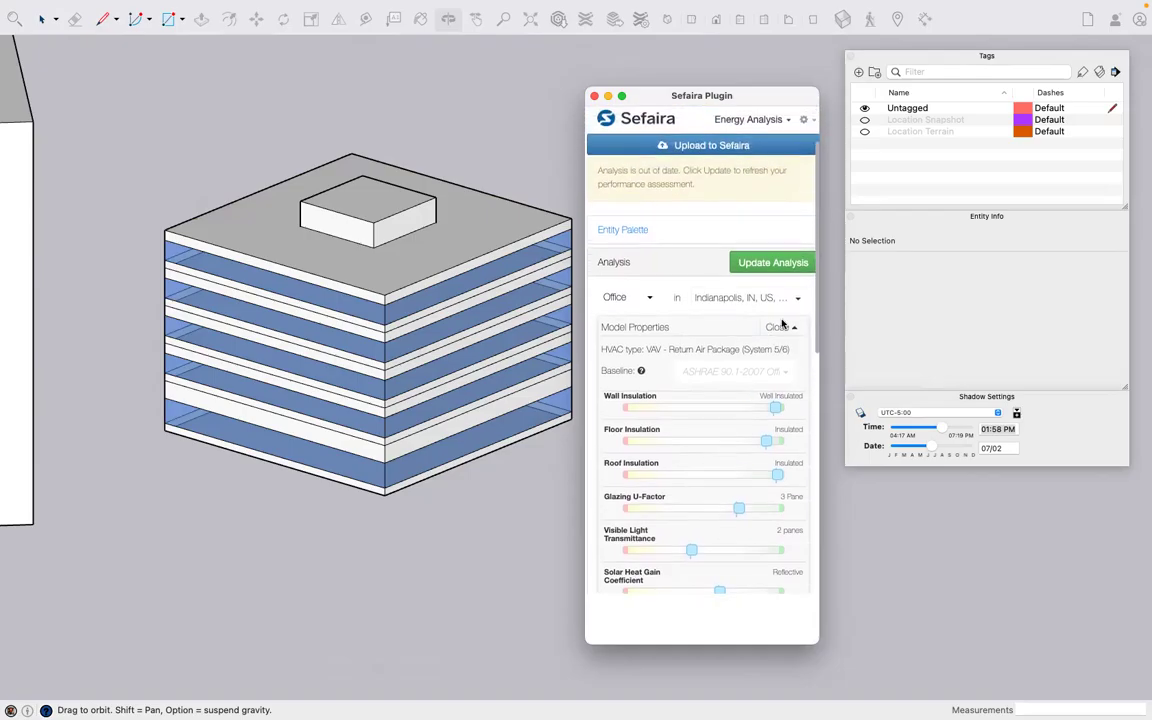
{"action": "left_click", "coordinate": [780, 327]}
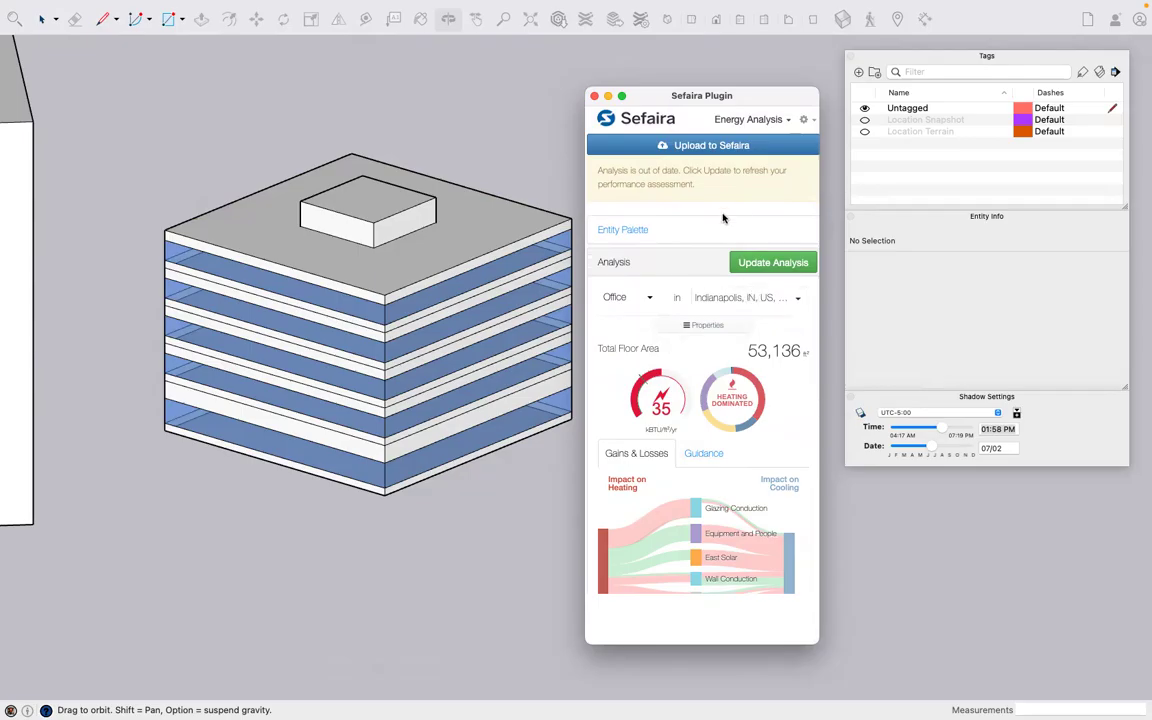
{"action": "left_click", "coordinate": [764, 120]}
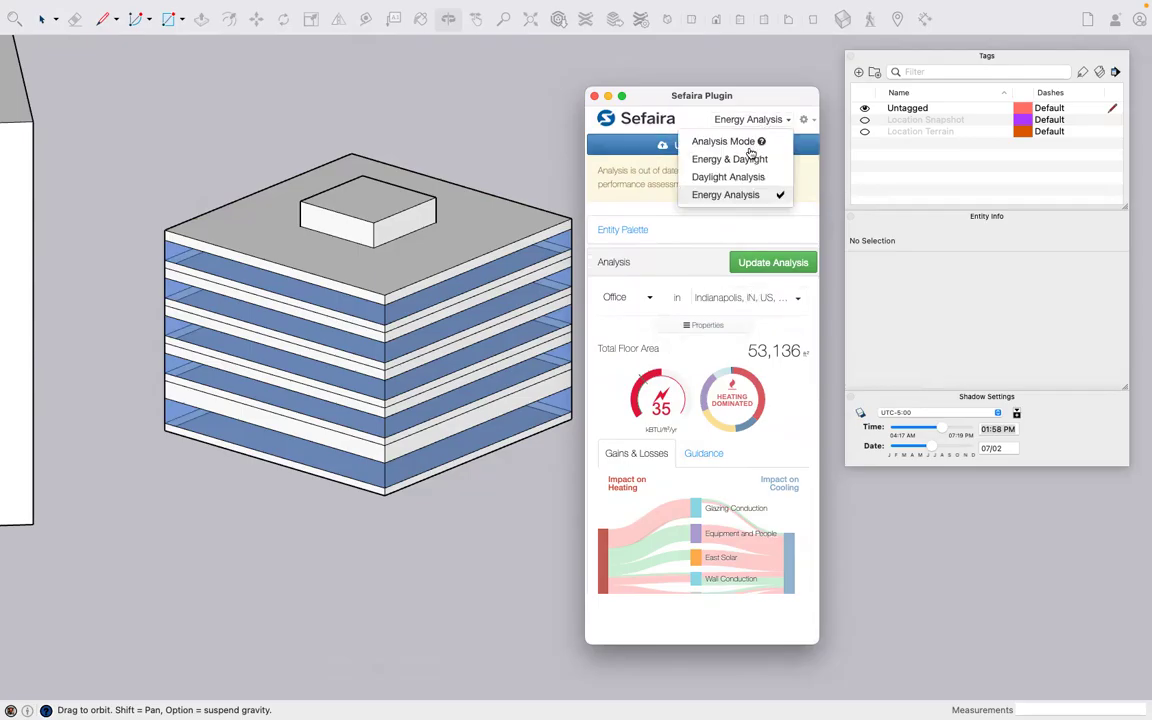
{"action": "left_click", "coordinate": [729, 159]}
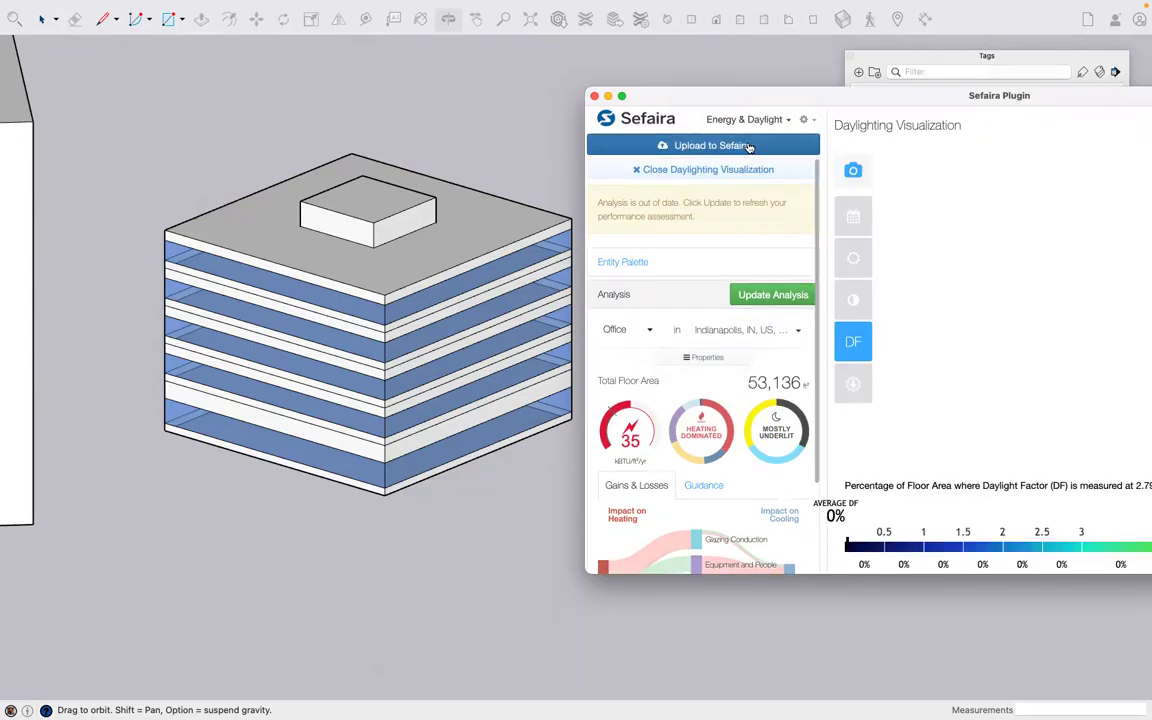
Bring the plugin window fully into view, update the analysis, and review the Energy Use Intensity and Daylighting results
{"action": "left_click_drag", "start_coordinate": [750, 95], "coordinate": [419, 77]}
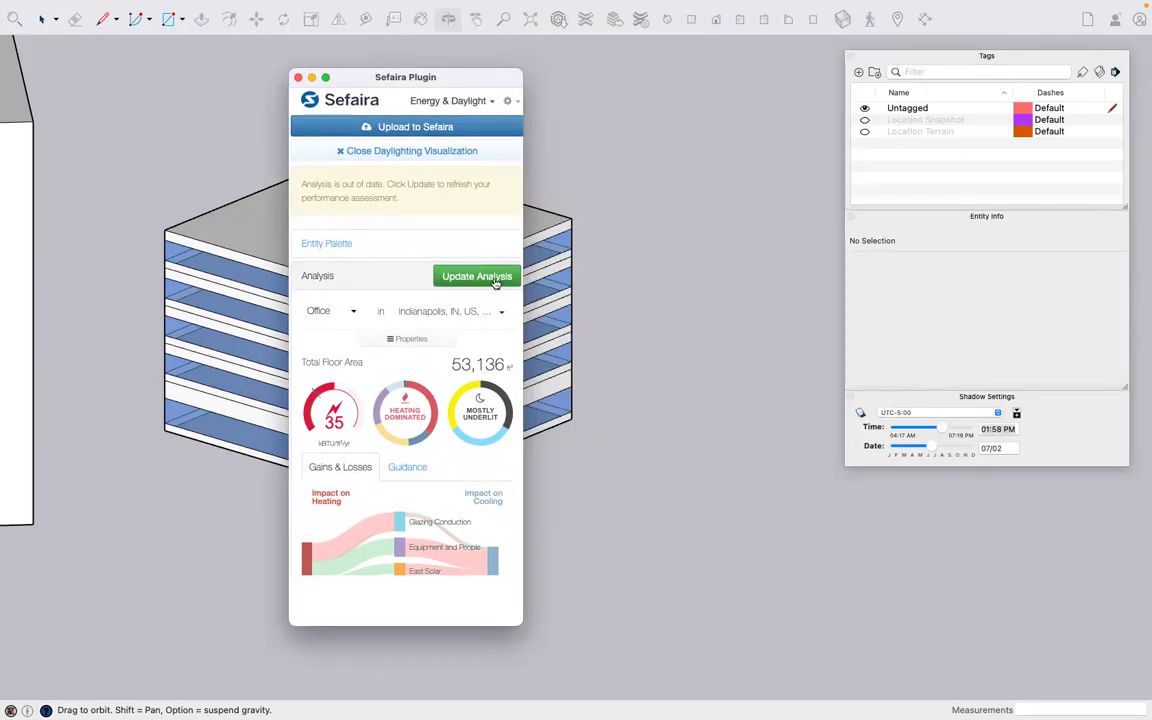
{"action": "left_click", "coordinate": [500, 280]}
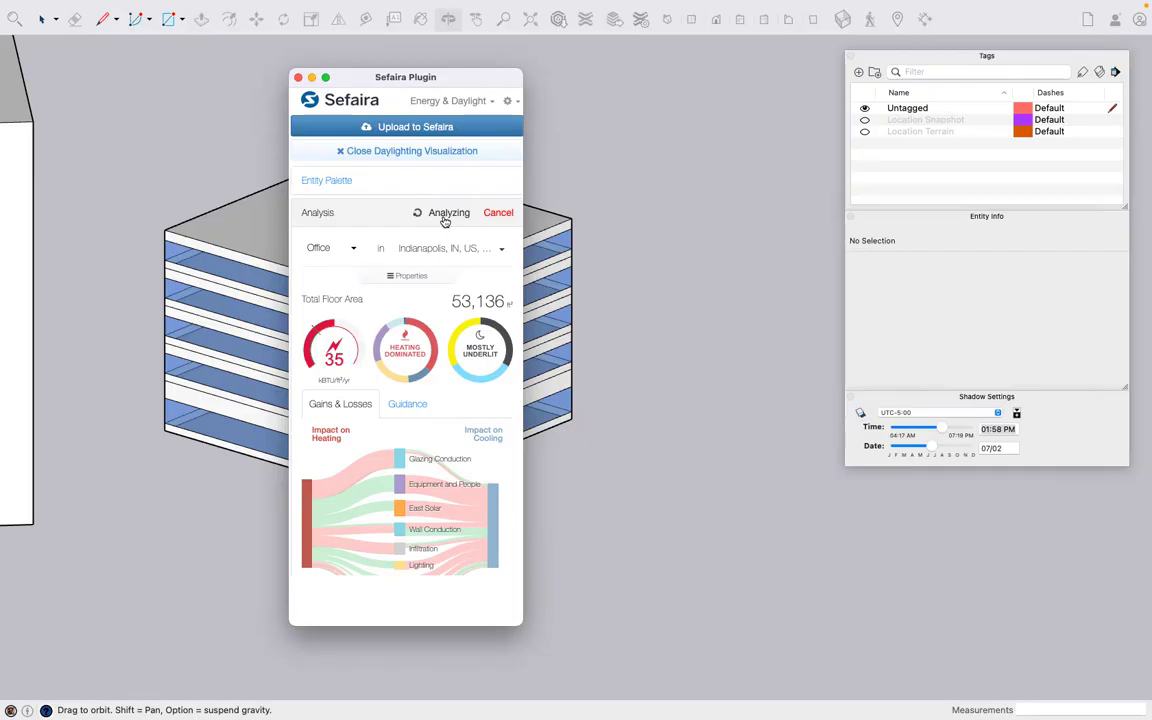
{"action": "mouse_move", "coordinate": [310, 316]}
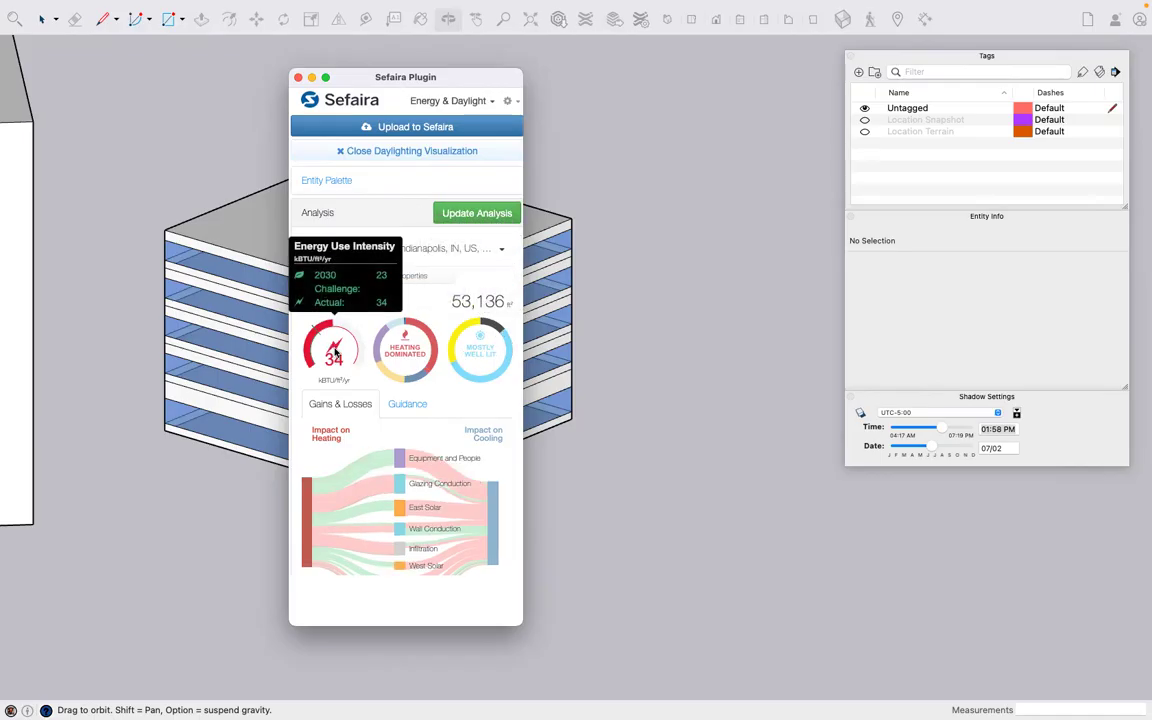
{"action": "mouse_move", "coordinate": [488, 355]}
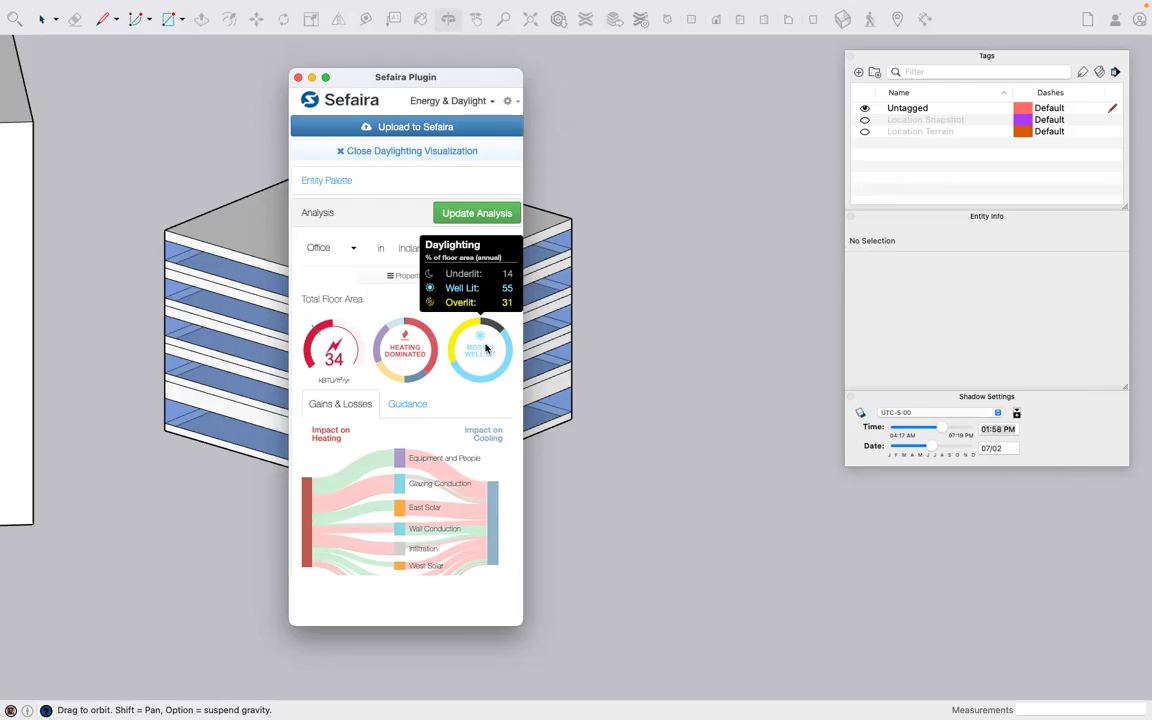
Reopen the Daylighting Visualization and move the plugin window aside to uncover more of the building model
{"action": "left_click", "coordinate": [463, 152]}
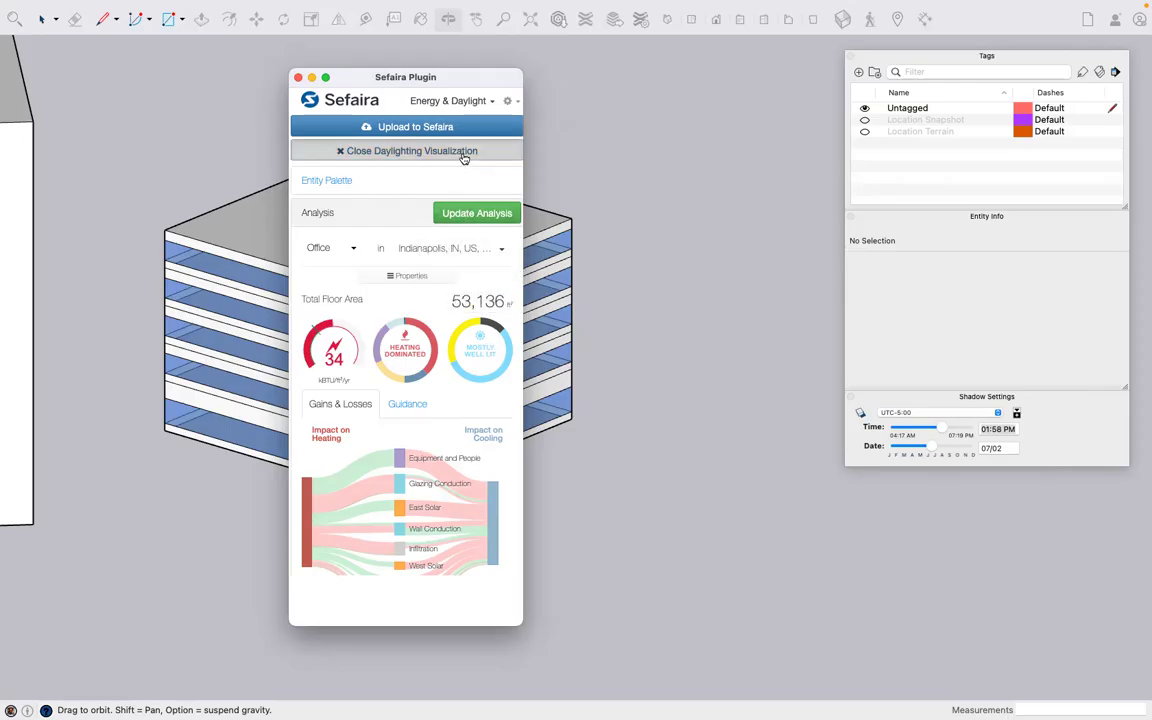
{"action": "left_click", "coordinate": [463, 153]}
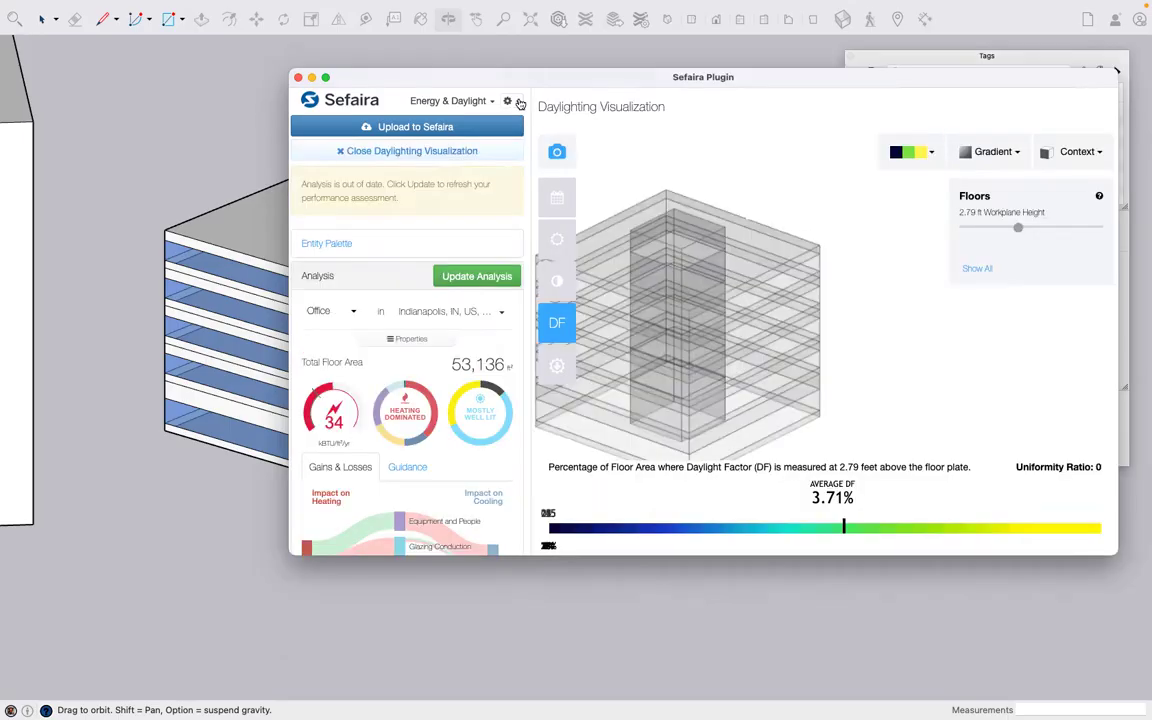
{"action": "left_click_drag", "start_coordinate": [535, 80], "coordinate": [478, 108]}
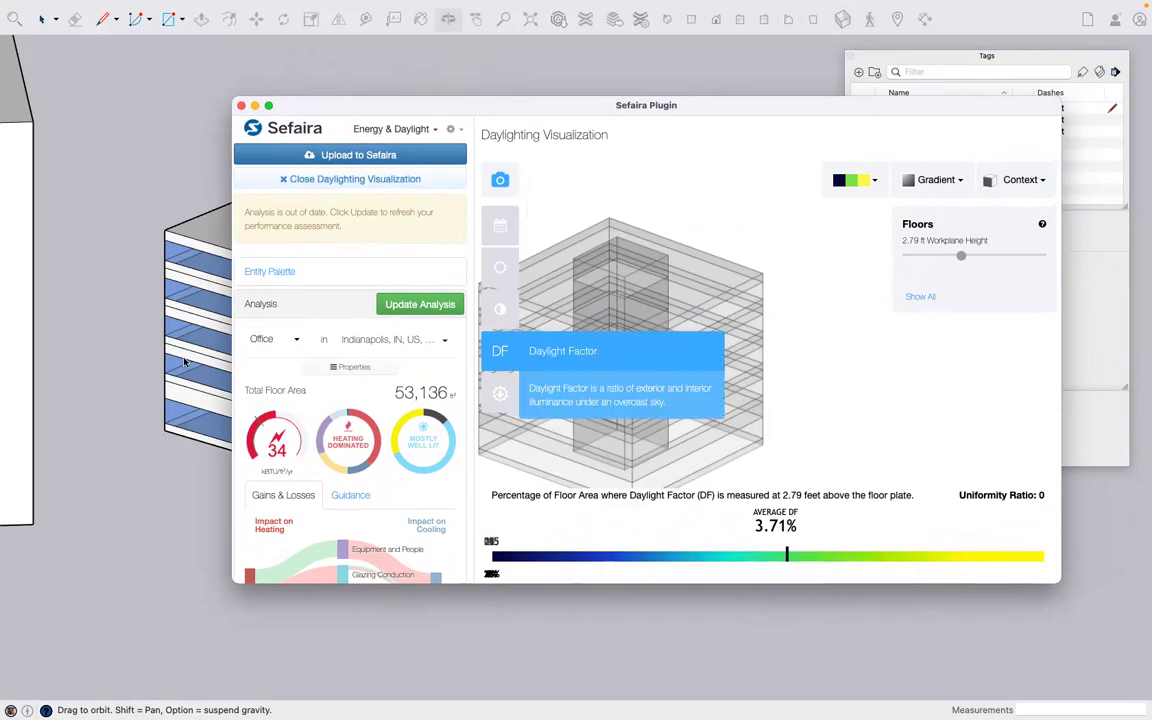
{"action": "left_click_drag", "start_coordinate": [385, 104], "coordinate": [595, 118]}
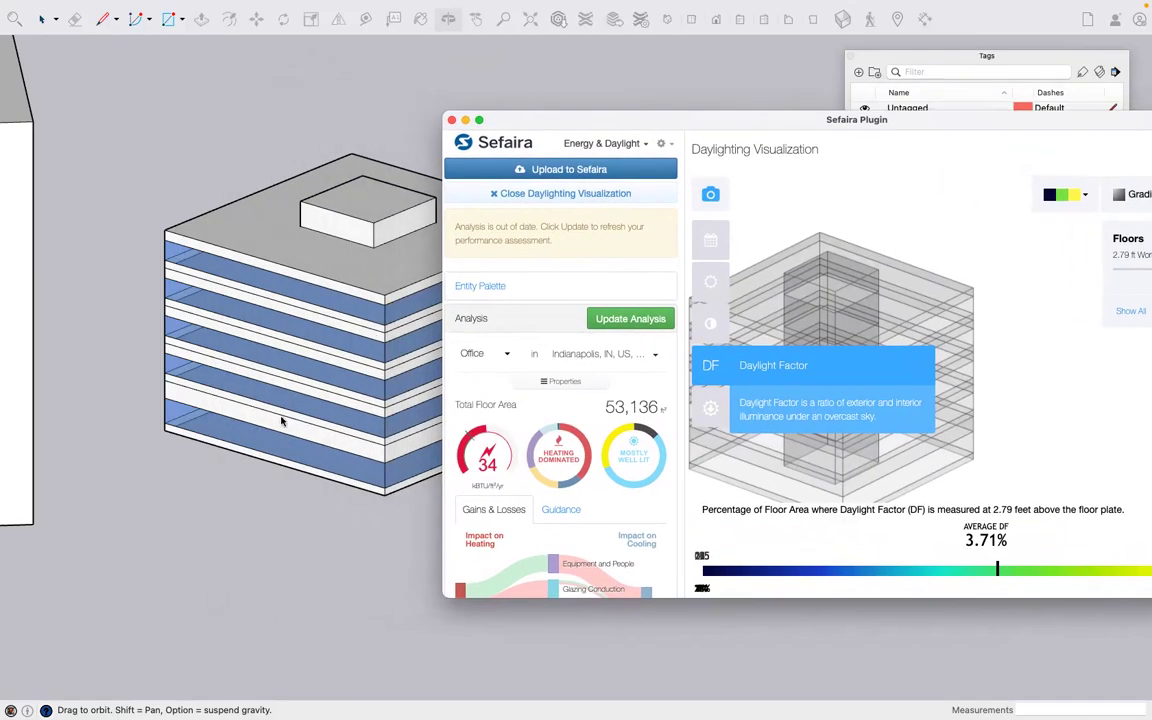
Examine the office building model's facade and floors, shifting the plugin window aside and bringing it back into view
{"action": "mouse_move", "coordinate": [266, 432]}
{"action": "left_mouse_down"}
{"action": "mouse_move", "coordinate": [245, 440]}
{"action": "mouse_move", "coordinate": [257, 430]}
{"action": "left_mouse_up"}
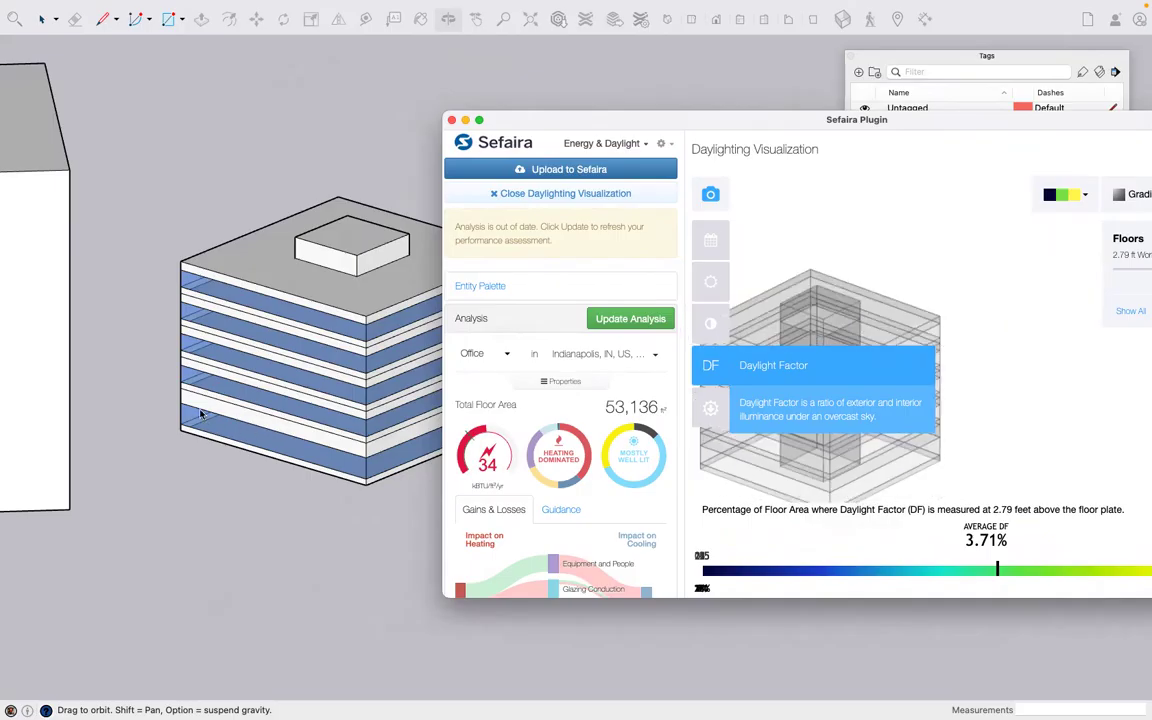
{"action": "scroll", "coordinate": [142, 392], "scroll_direction": "up", "scroll_amount": 2}
{"action": "scroll", "coordinate": [330, 434], "scroll_direction": "down", "scroll_amount": 1}
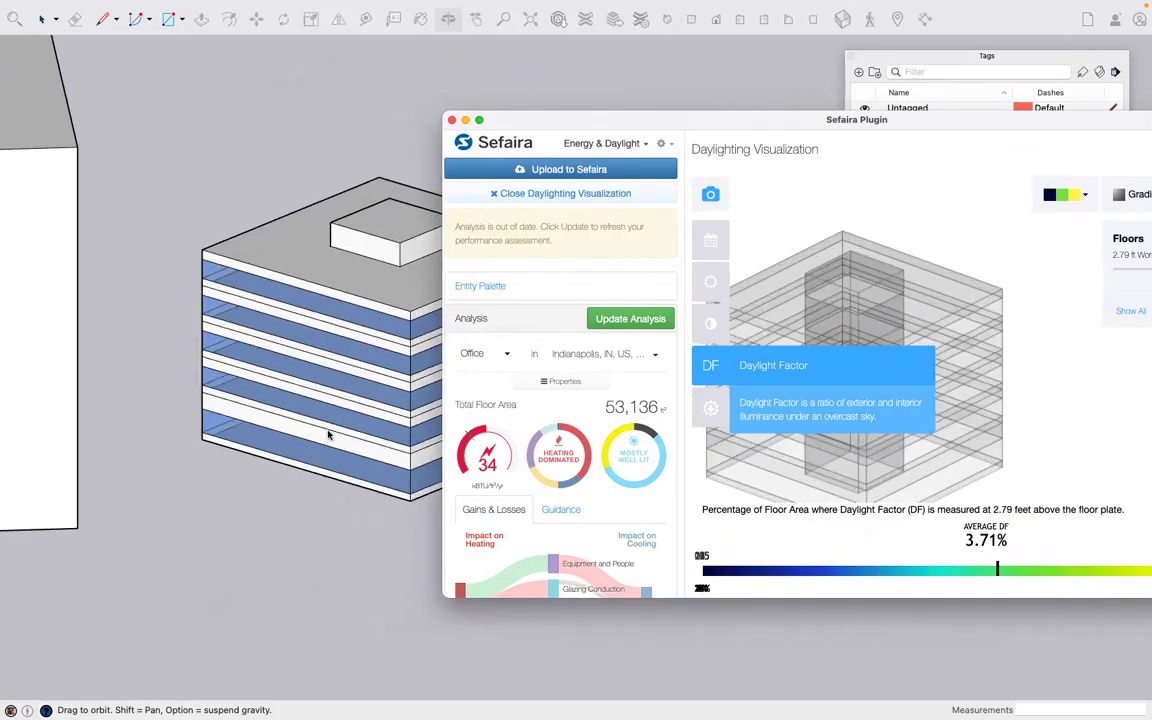
{"action": "scroll", "coordinate": [174, 410], "scroll_direction": "up", "scroll_amount": 2}
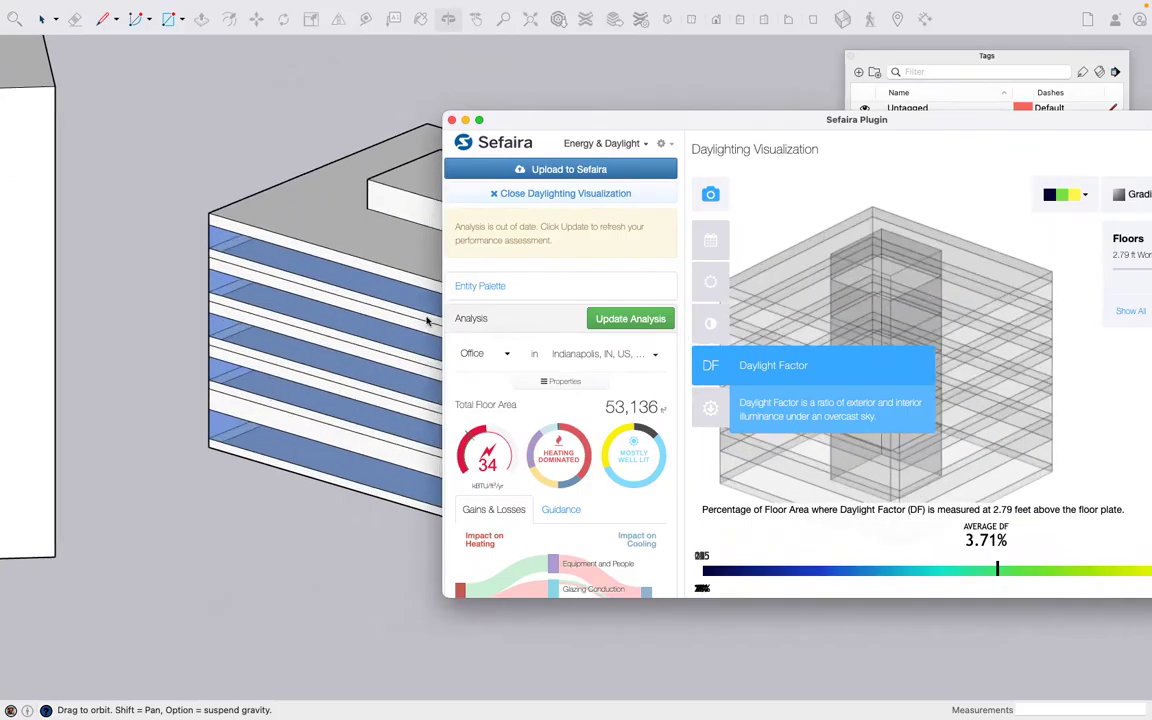
{"action": "scroll", "coordinate": [428, 321], "scroll_direction": "down", "scroll_amount": 2}
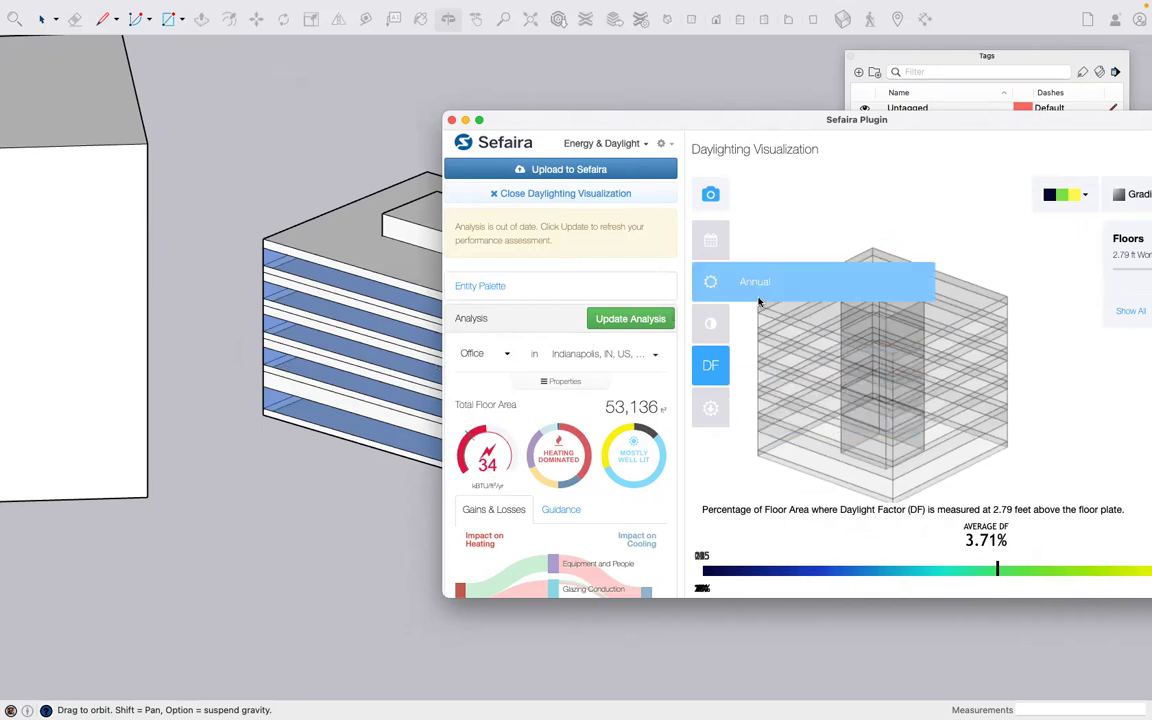
{"action": "left_click_drag", "start_coordinate": [610, 124], "coordinate": [395, 123]}
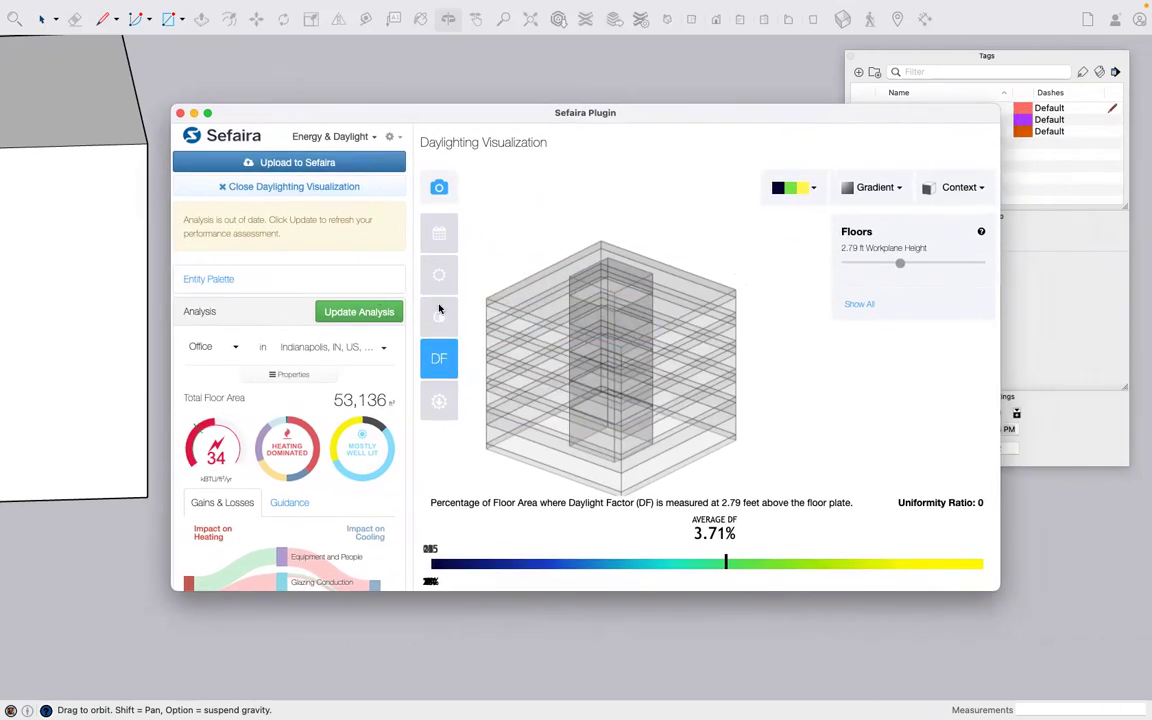
{"action": "left_click_drag", "start_coordinate": [466, 111], "coordinate": [834, 83]}
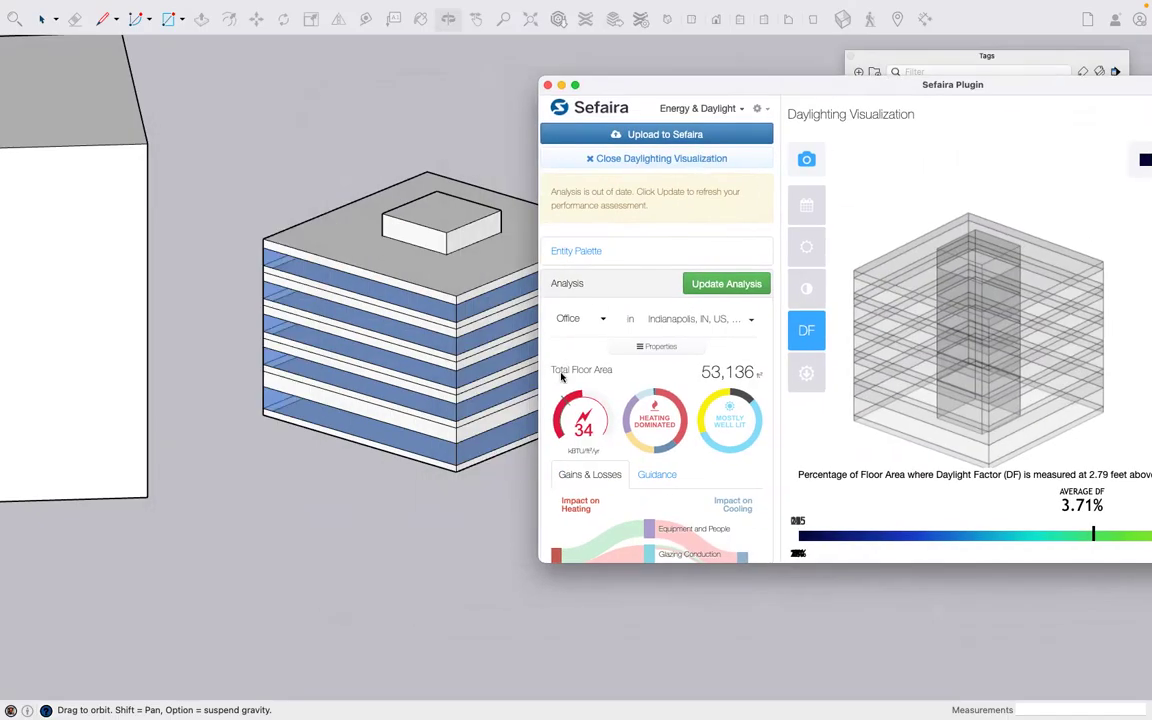
{"action": "scroll", "coordinate": [407, 533], "scroll_direction": "up", "scroll_amount": 1}
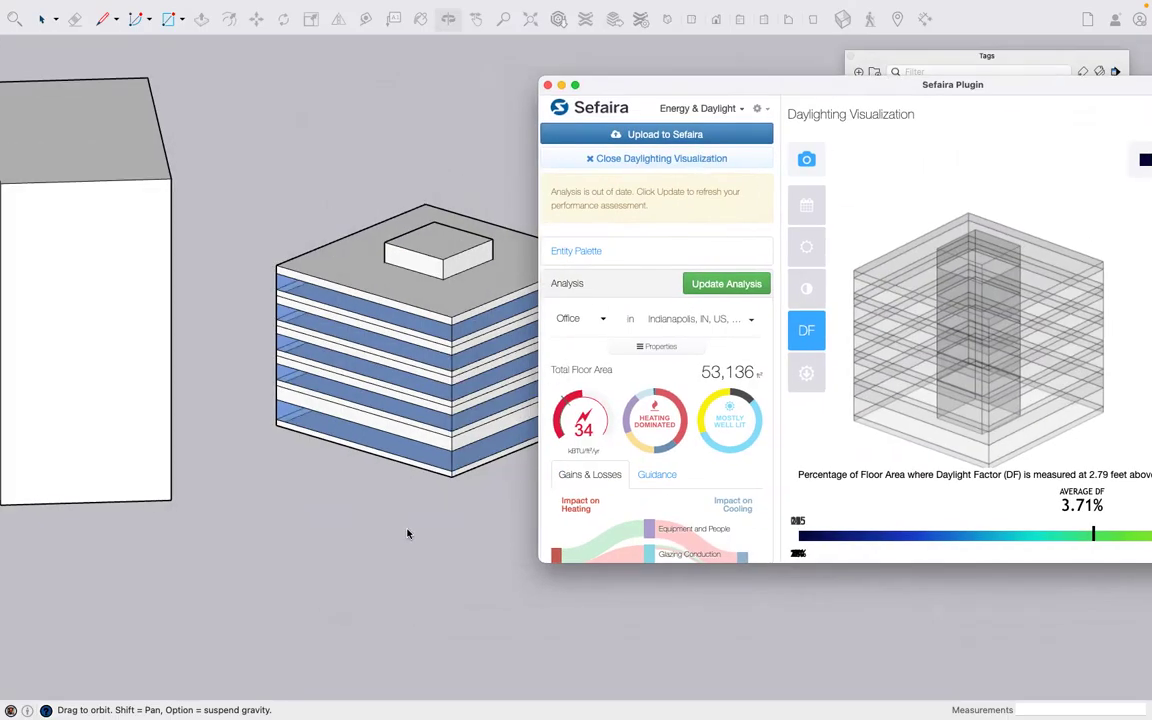
{"action": "scroll", "coordinate": [399, 604], "scroll_direction": "up", "scroll_amount": 1}
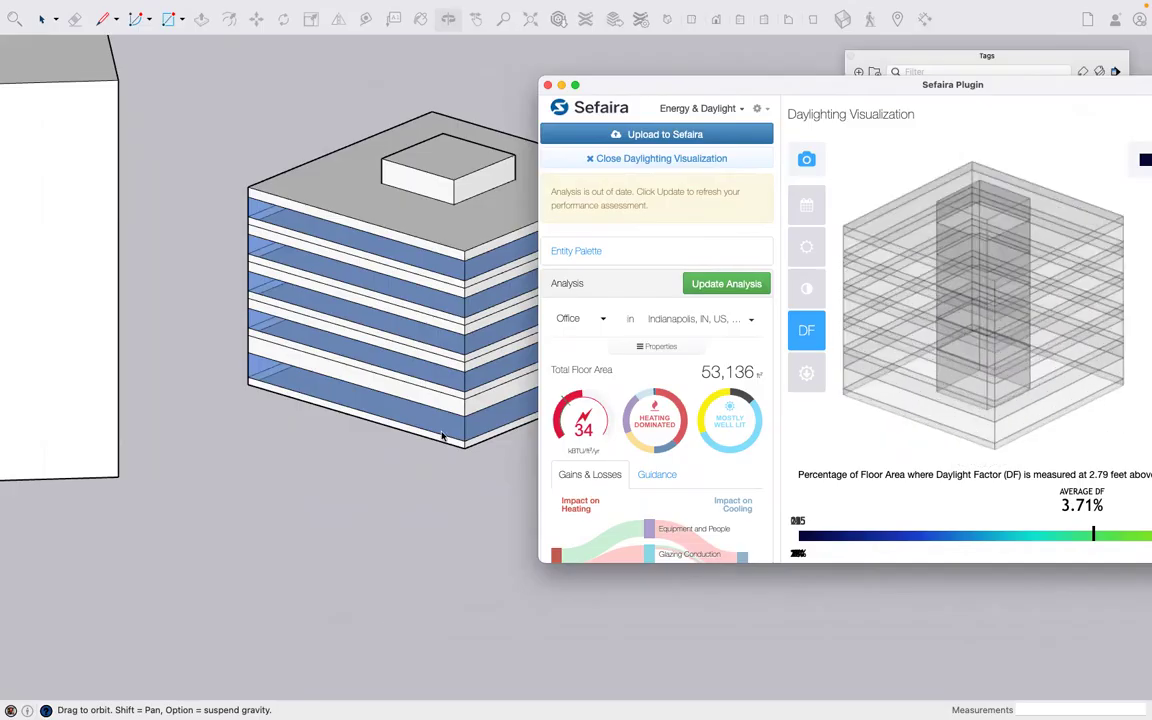
{"action": "left_click_drag", "start_coordinate": [655, 89], "coordinate": [321, 99]}
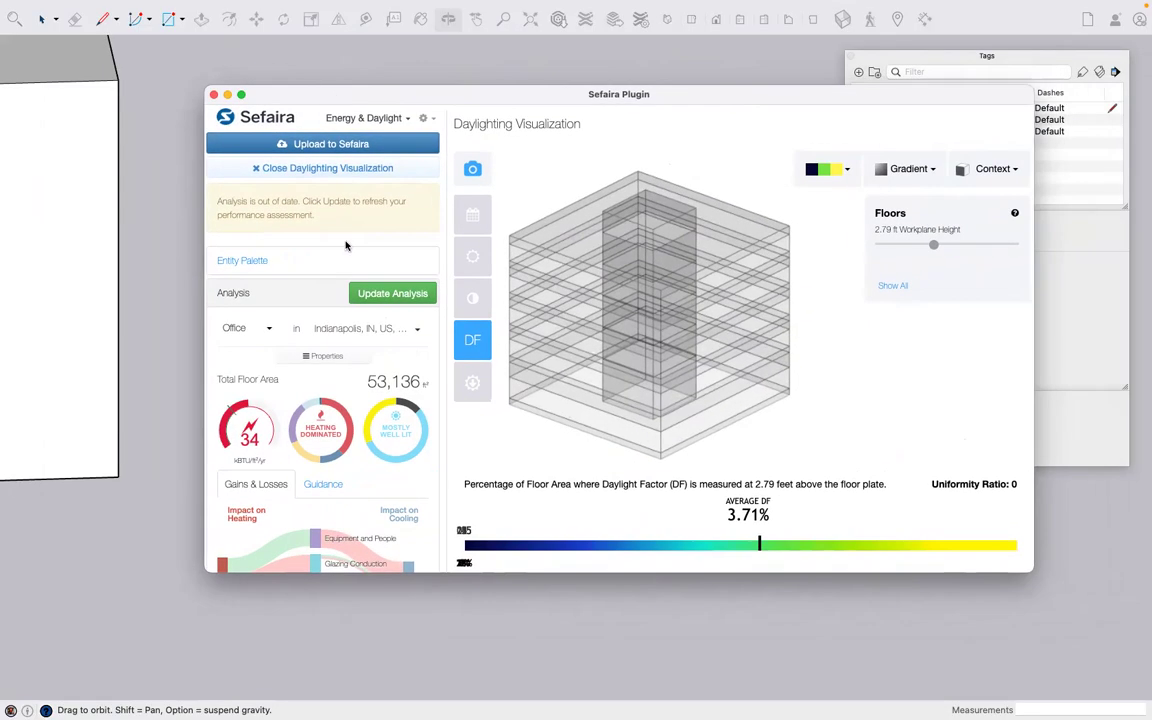
Switch the daylighting visualization to Date & Time and set it to 11 am on Mar 21st
{"action": "left_click", "coordinate": [478, 229]}
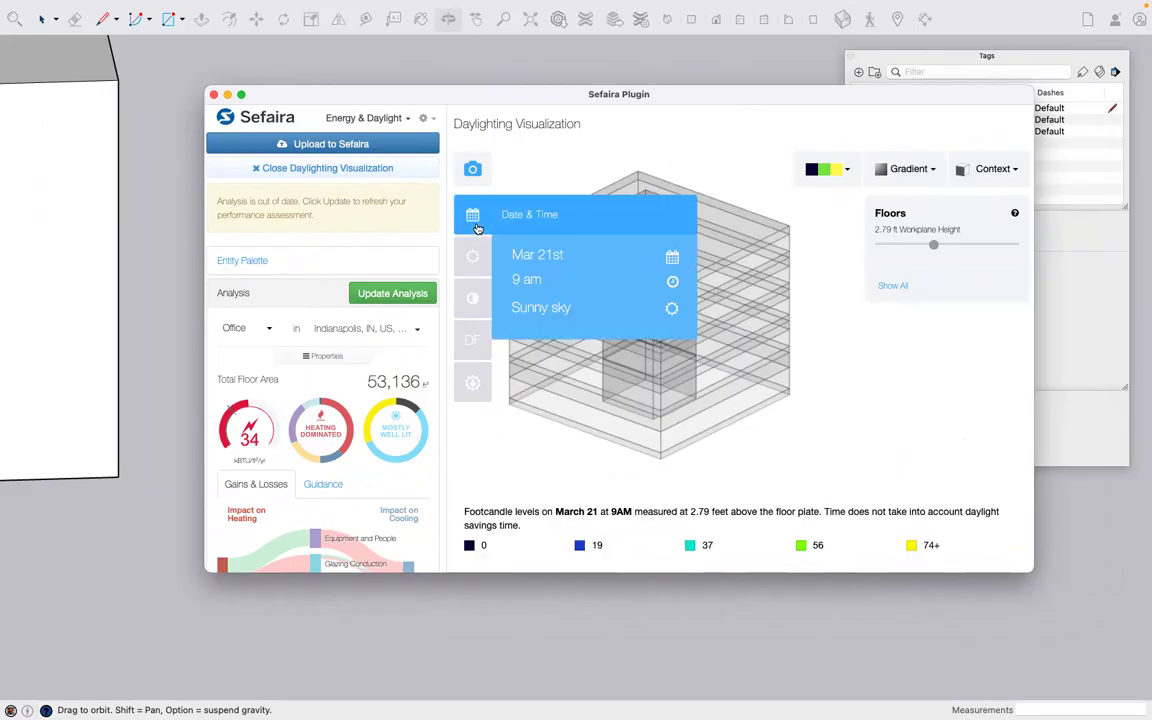
{"action": "left_click", "coordinate": [665, 257]}
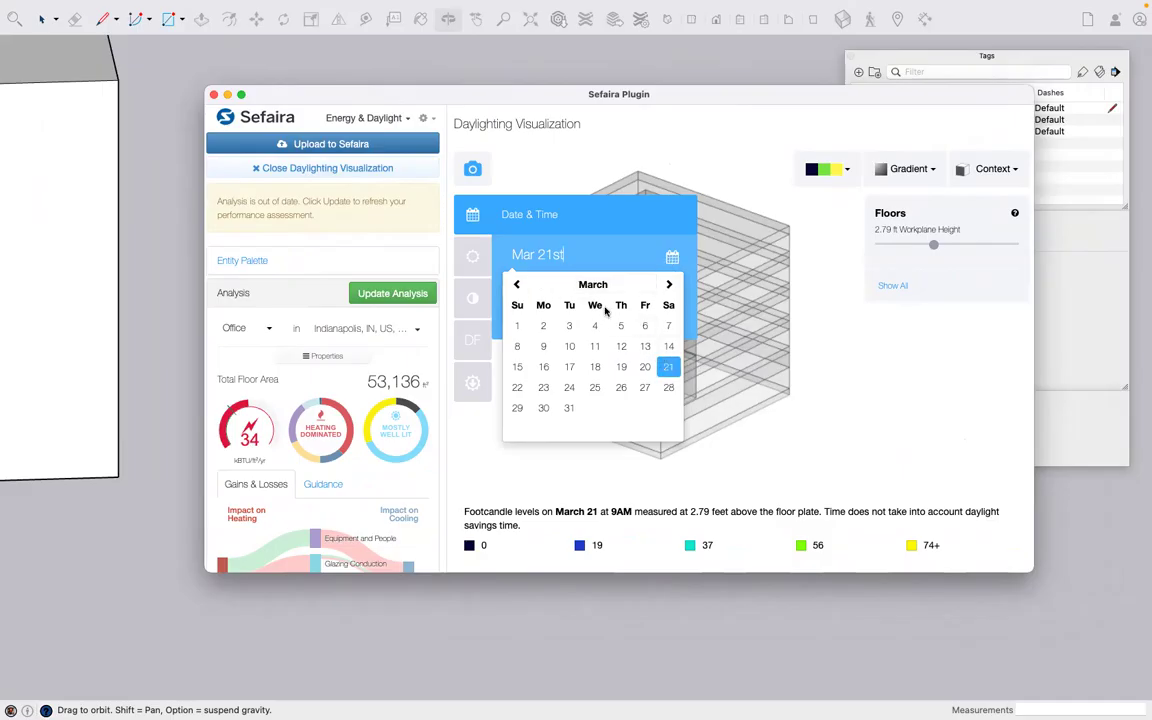
{"action": "left_click", "coordinate": [597, 219]}
{"action": "left_click", "coordinate": [555, 280]}
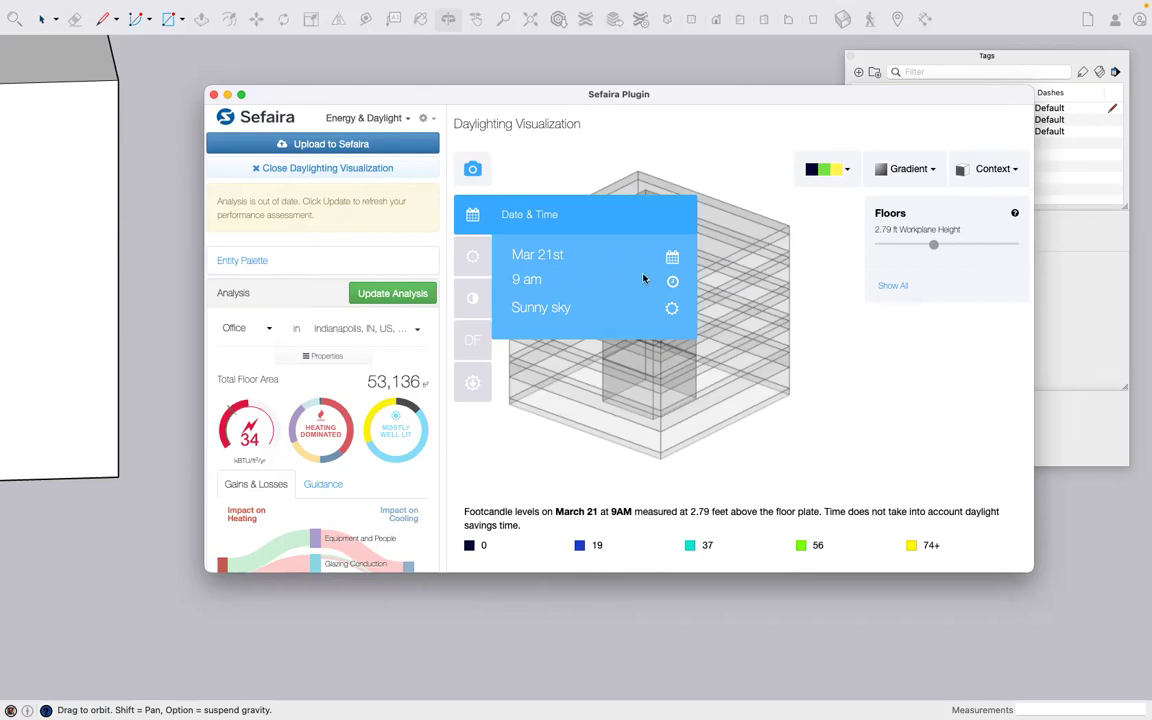
{"action": "left_click", "coordinate": [673, 281]}
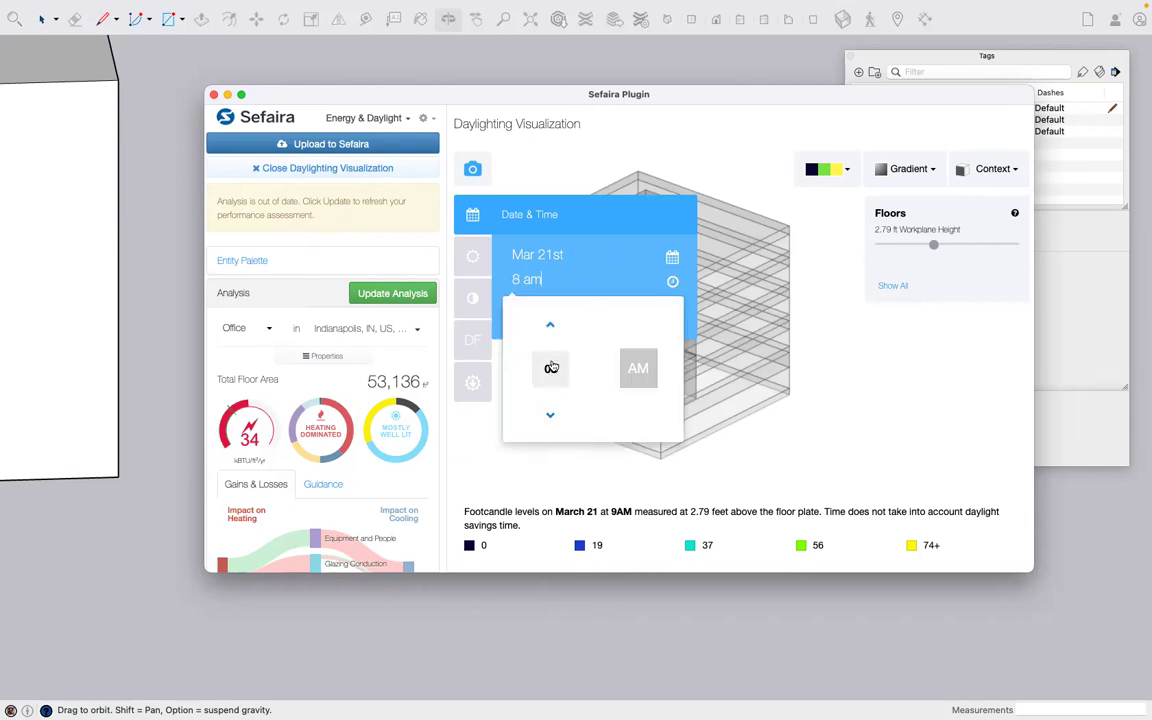
{"action": "left_click", "coordinate": [550, 330]}
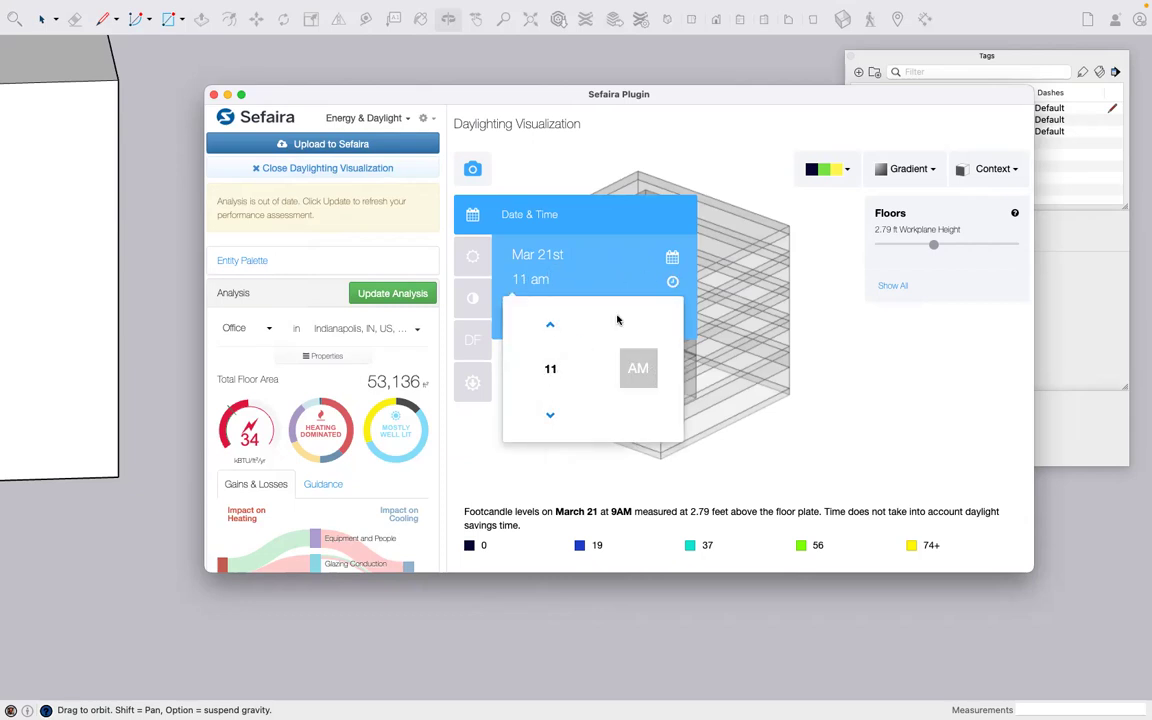
{"action": "left_click", "coordinate": [588, 264]}
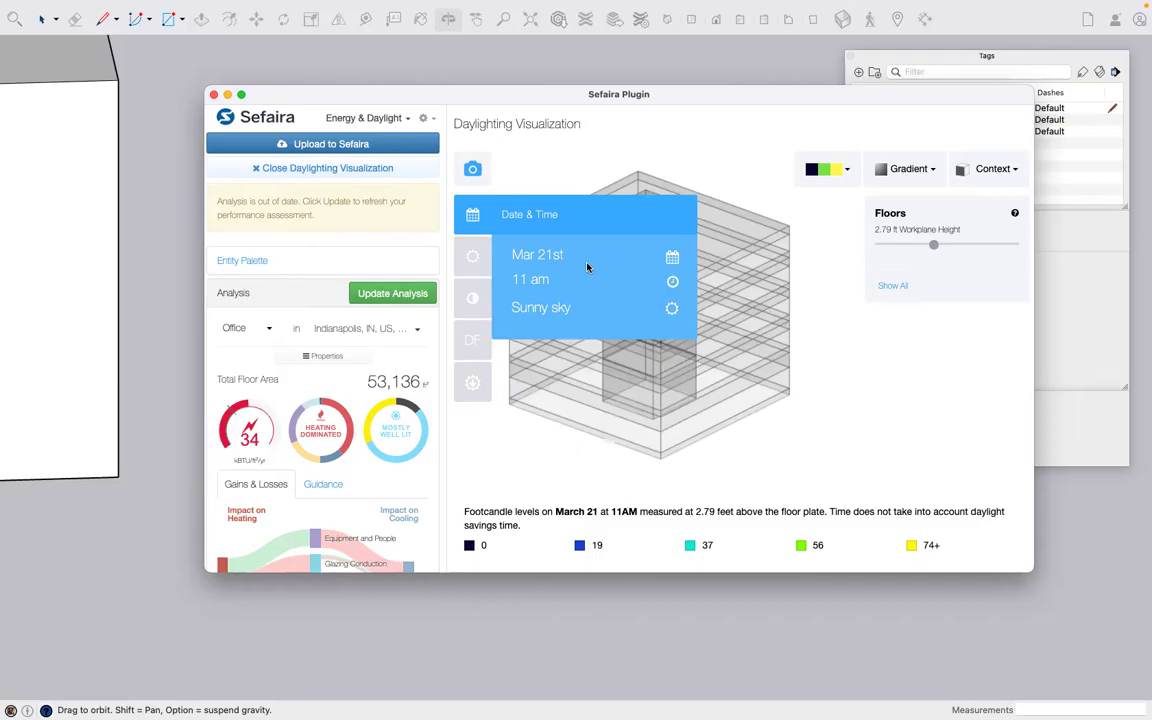
Switch the daylighting visualization to Annual and update the analysis
{"action": "left_click", "coordinate": [477, 268]}
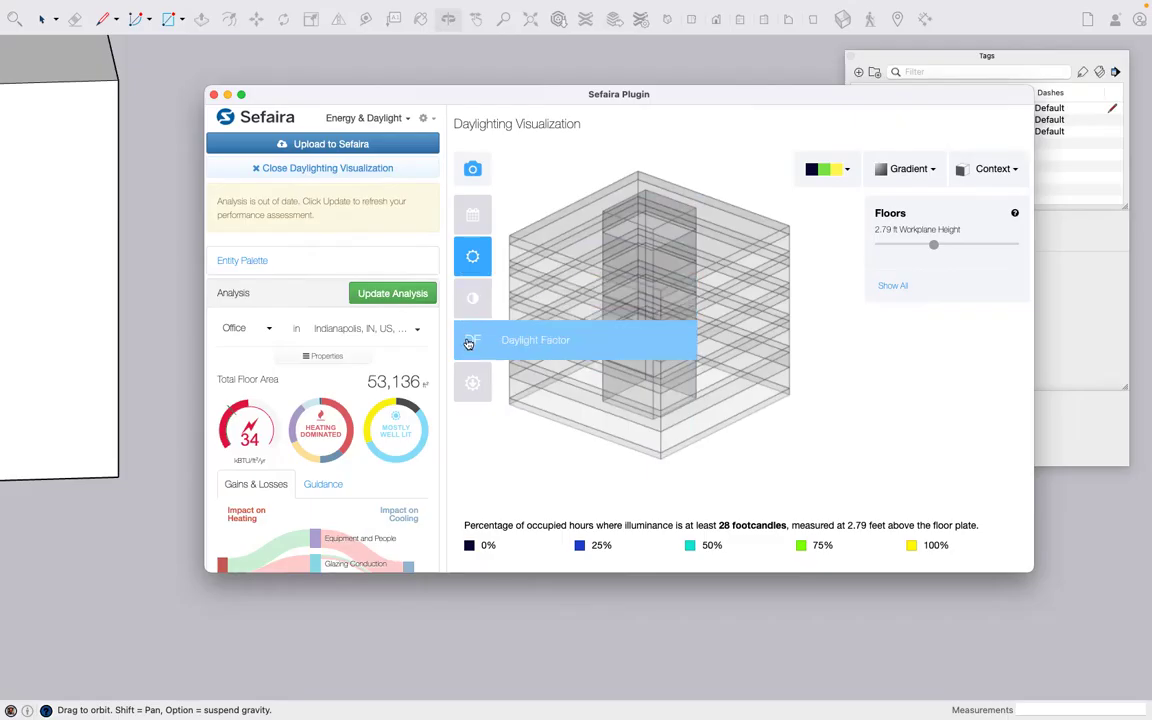
{"action": "left_click", "coordinate": [420, 293]}
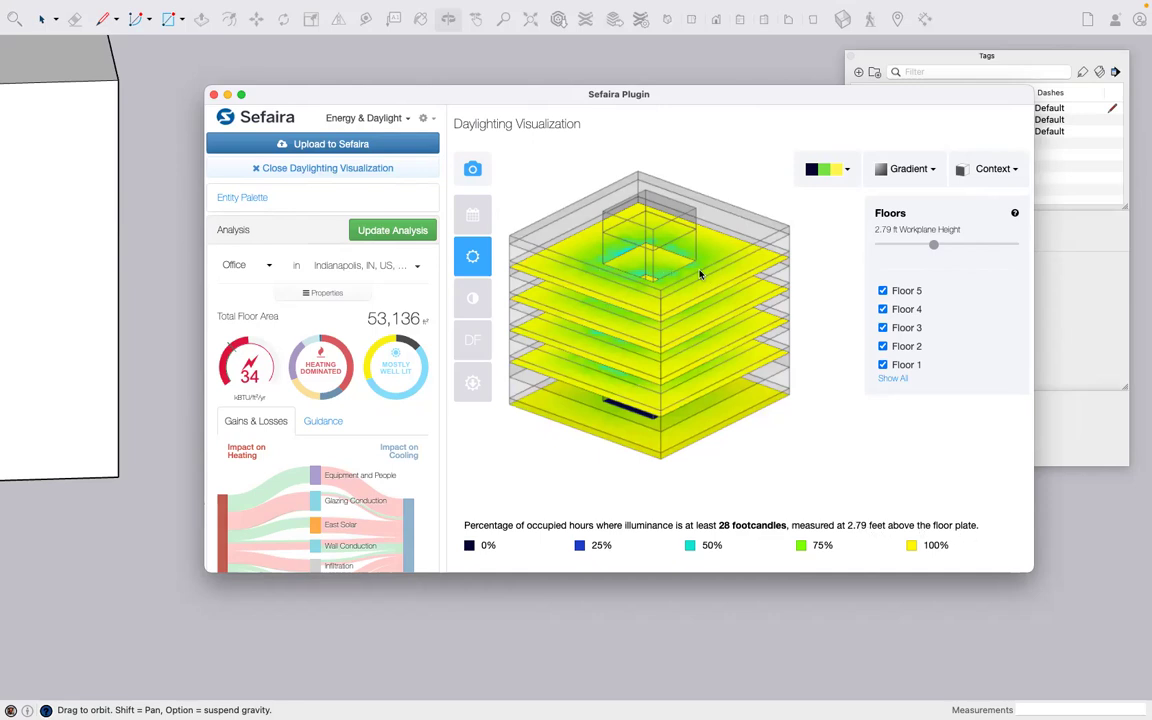
Change the daylighting display style to Grid and update the analysis again
{"action": "left_click", "coordinate": [905, 169]}
{"action": "left_click", "coordinate": [899, 232]}
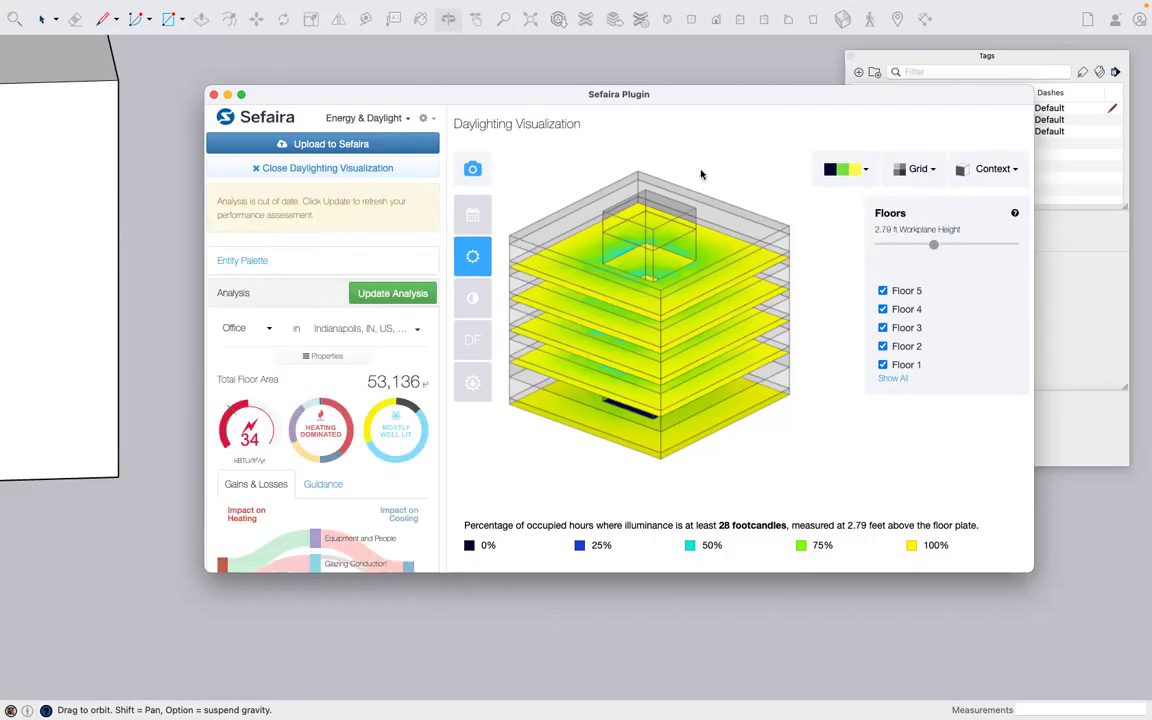
{"action": "left_click", "coordinate": [388, 293]}
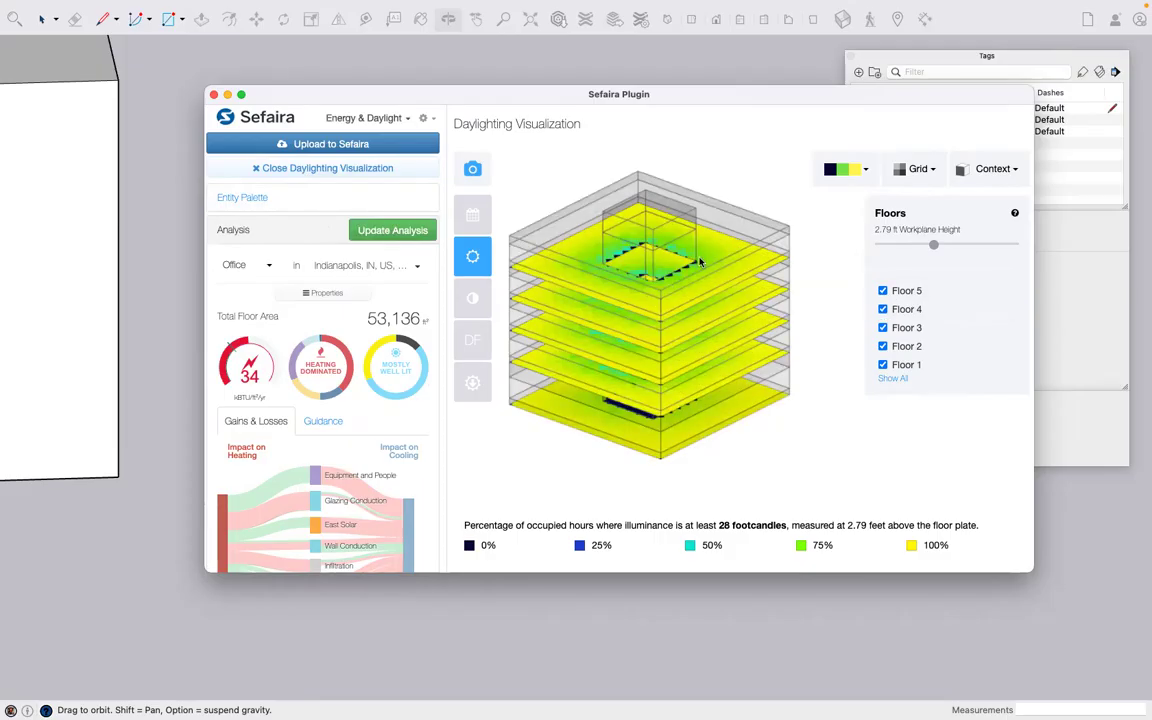
Hide the daylight results of Floors 5, 4 and 3 one by one, and show all floors again
{"action": "left_click", "coordinate": [882, 291]}
{"action": "left_click", "coordinate": [882, 309]}
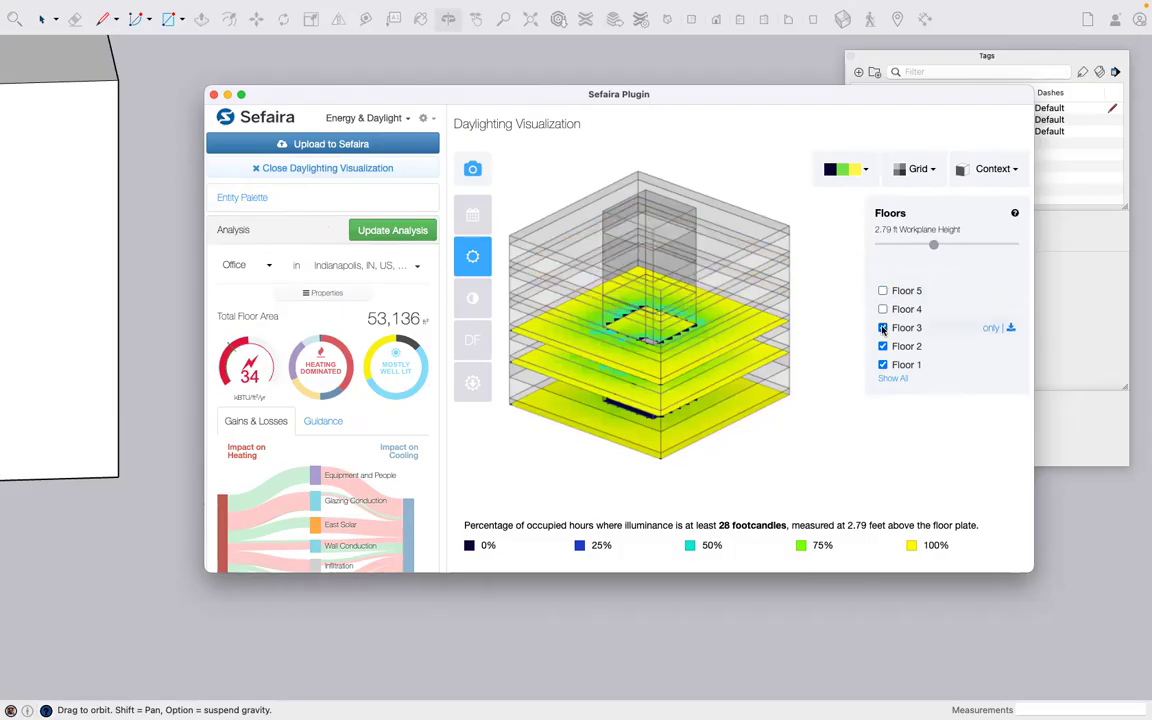
{"action": "left_click", "coordinate": [882, 327]}
{"action": "left_click", "coordinate": [888, 379]}
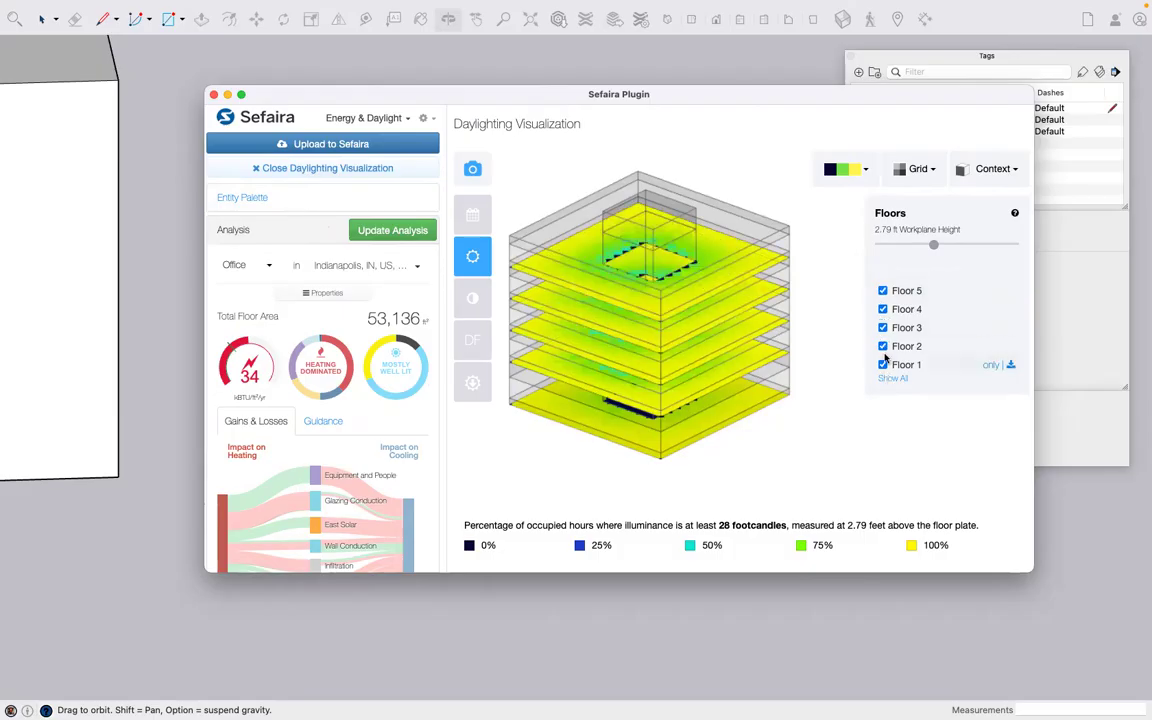
Hide the daylight results of Floors 1 through 4 one by one, and show all floors again
{"action": "left_click", "coordinate": [882, 364]}
{"action": "left_click", "coordinate": [882, 346]}
{"action": "left_click", "coordinate": [882, 327]}
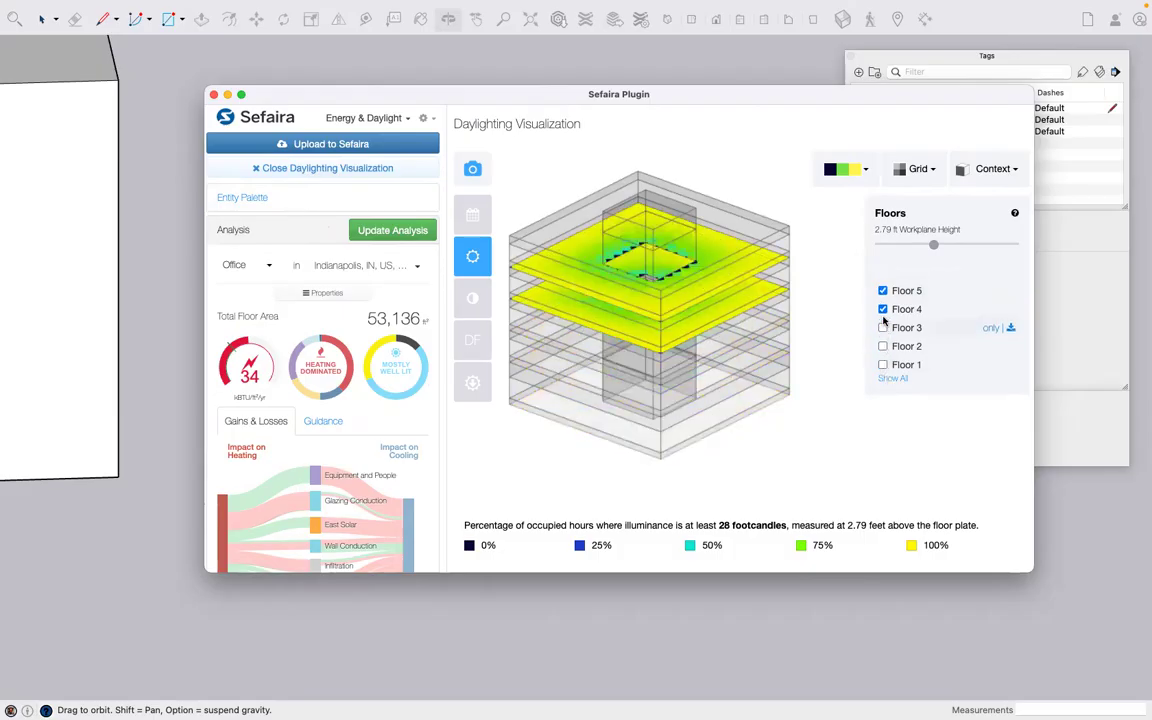
{"action": "left_click", "coordinate": [882, 309]}
{"action": "left_click", "coordinate": [888, 379]}
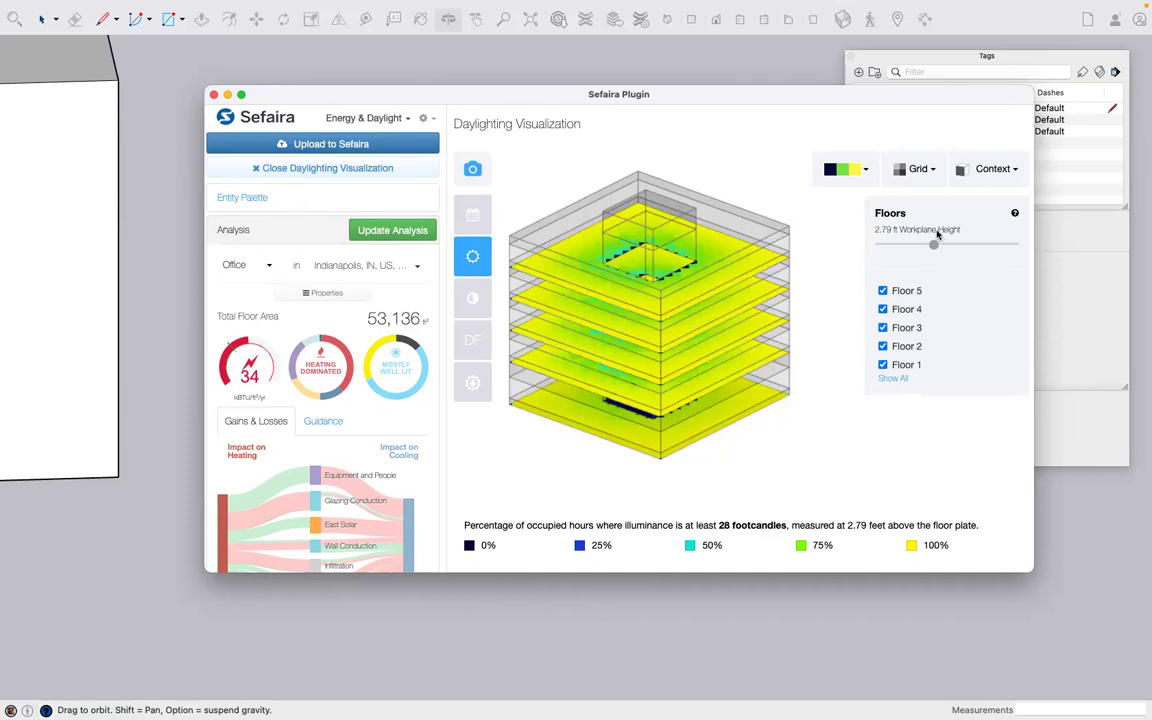
Turn off Roofs in the visualization's context elements
{"action": "left_click", "coordinate": [978, 170]}
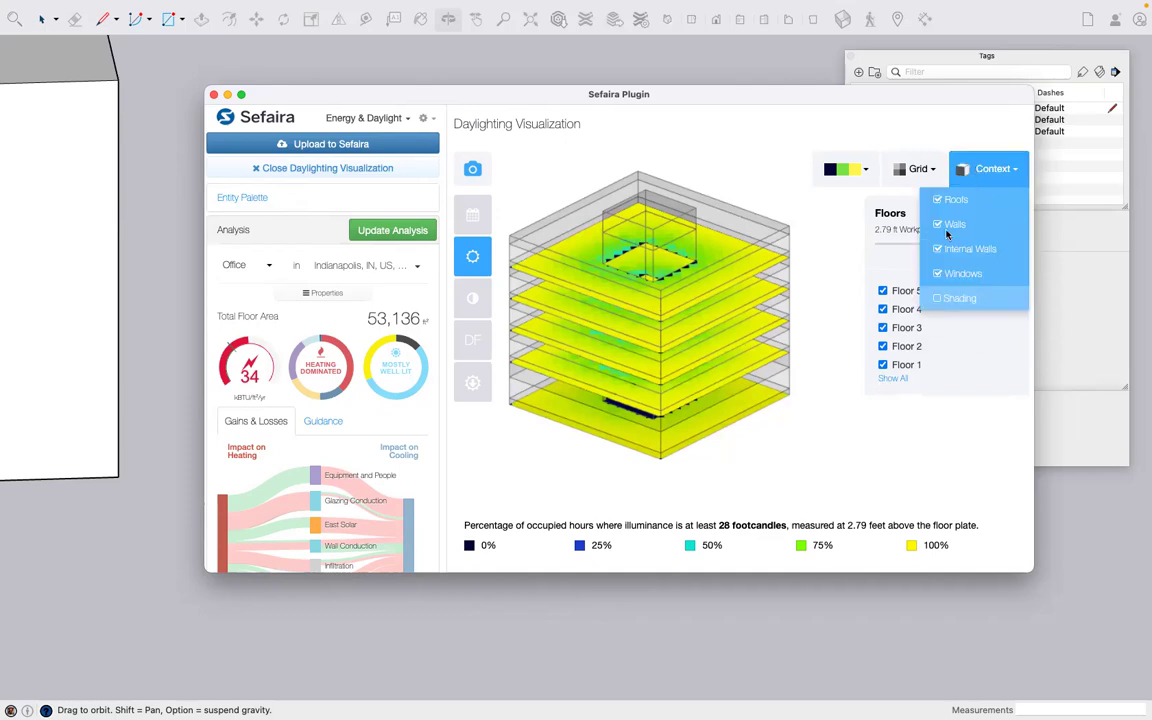
{"action": "left_click", "coordinate": [938, 199]}
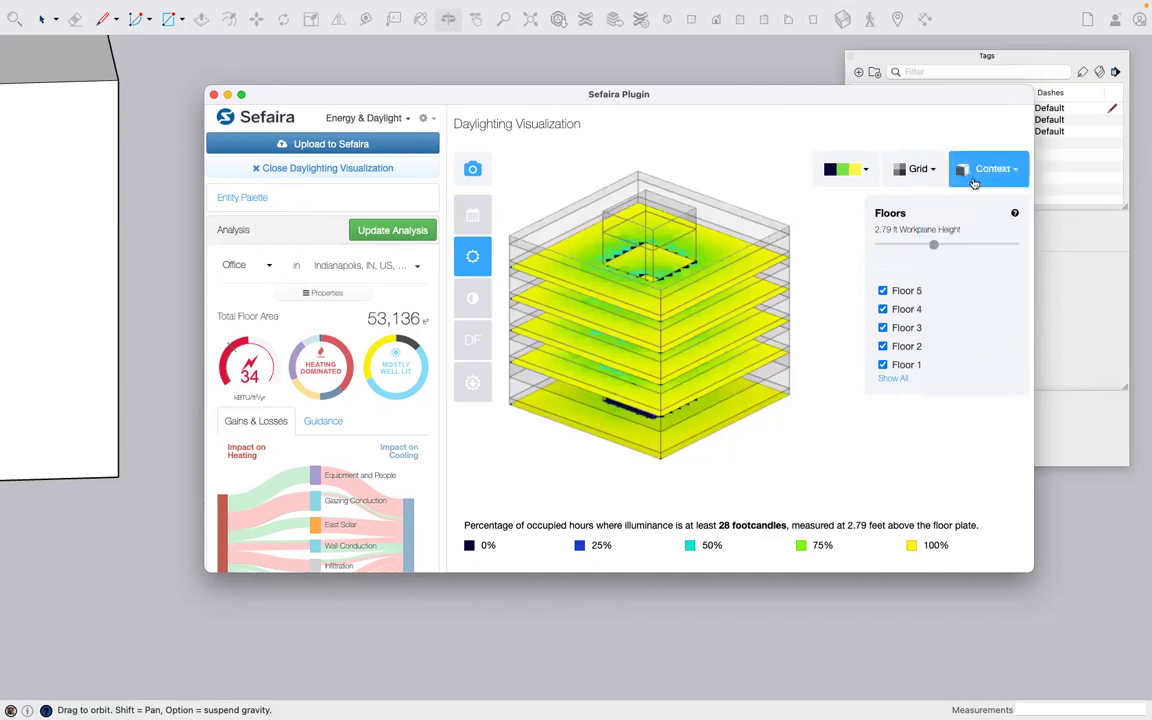
Toggle the Internal Walls context off and back on, and the Shading context on and back off
{"action": "left_click", "coordinate": [977, 170]}
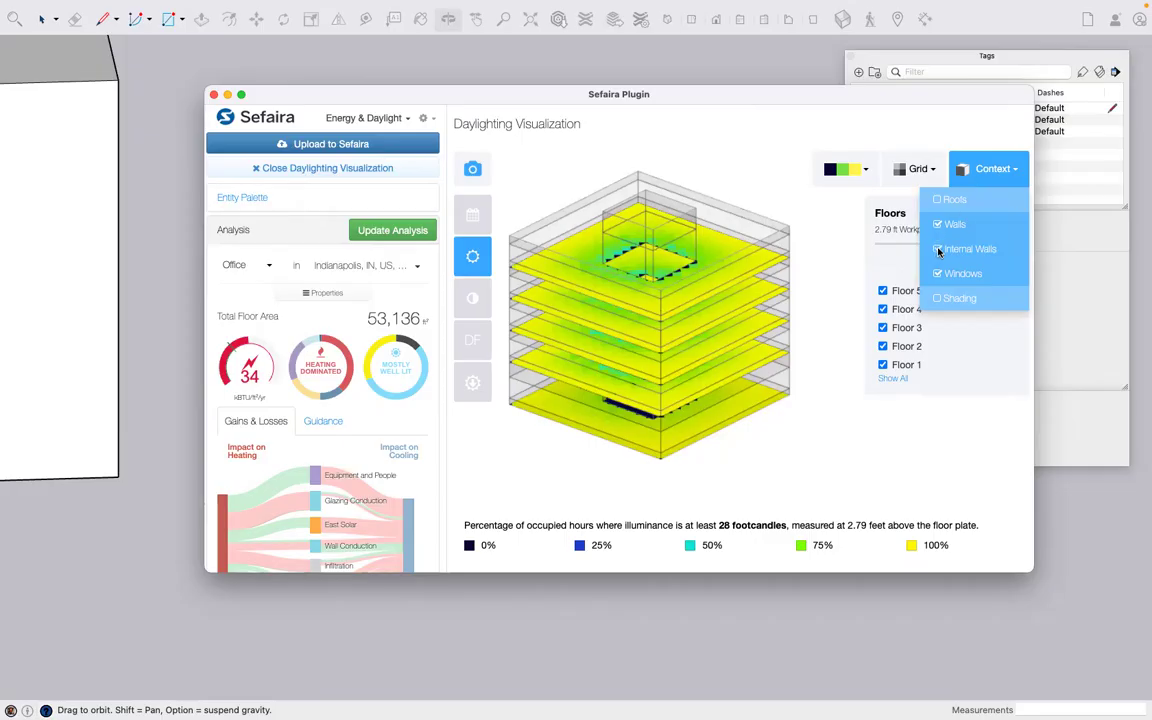
{"action": "left_click", "coordinate": [938, 249]}
{"action": "left_click", "coordinate": [987, 171]}
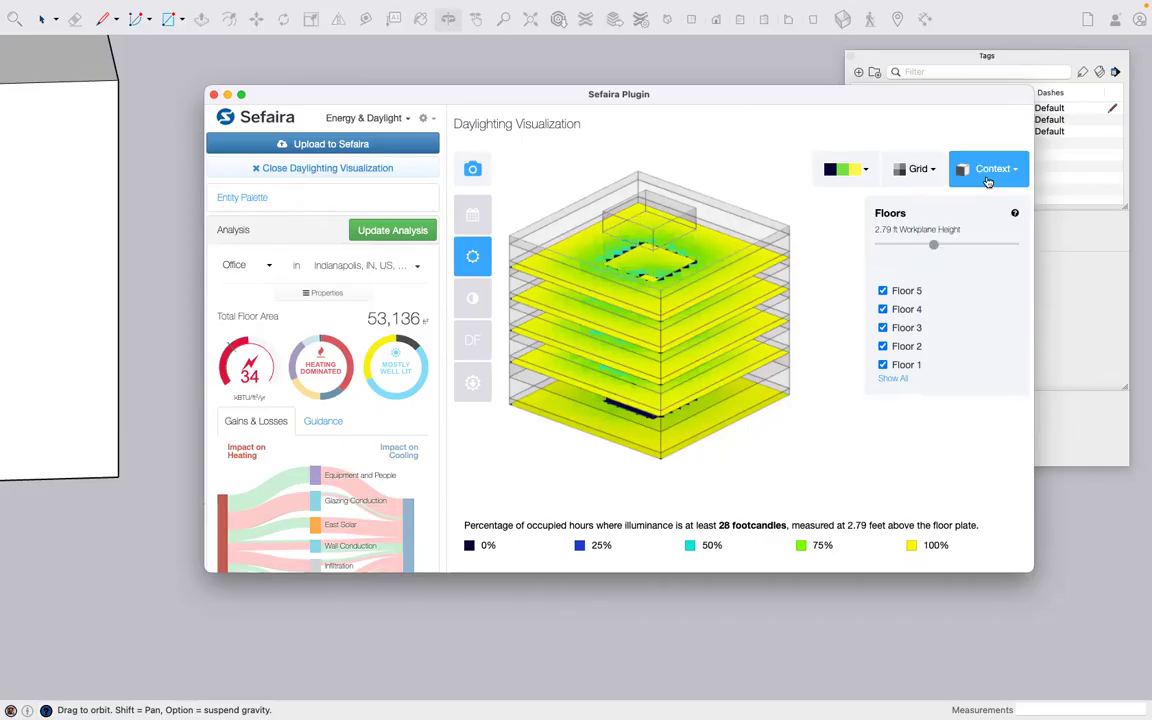
{"action": "left_click", "coordinate": [965, 248]}
{"action": "left_click", "coordinate": [985, 173]}
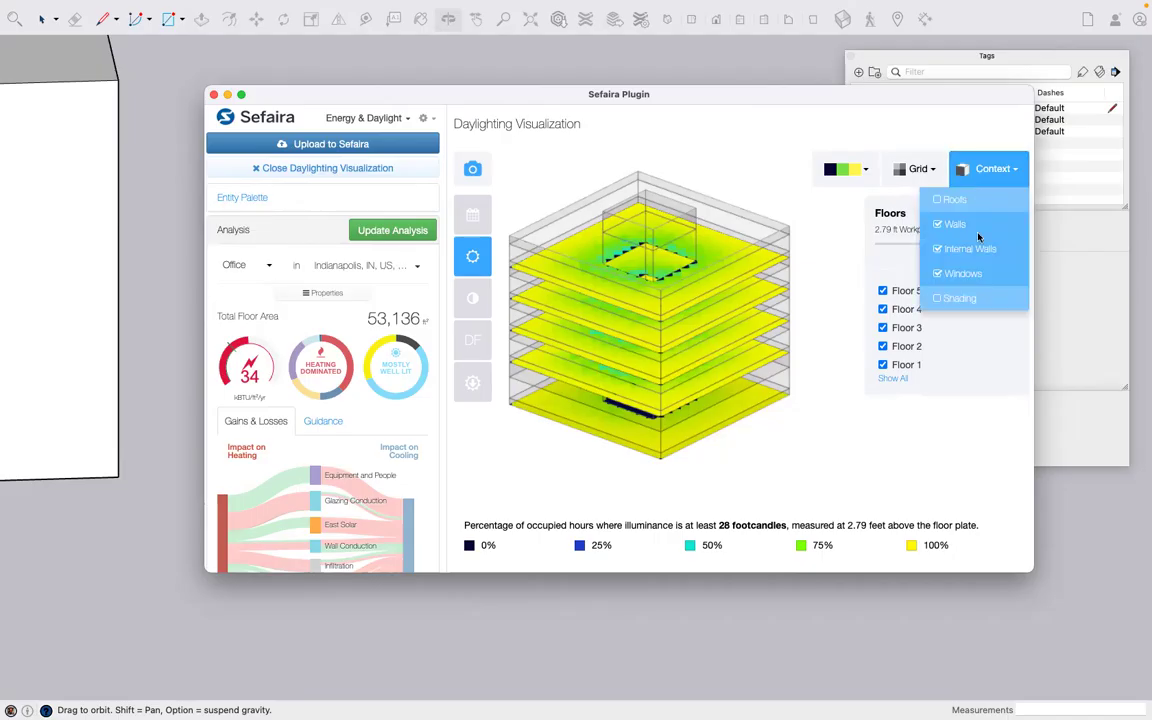
{"action": "left_click", "coordinate": [938, 299]}
{"action": "left_click", "coordinate": [988, 169]}
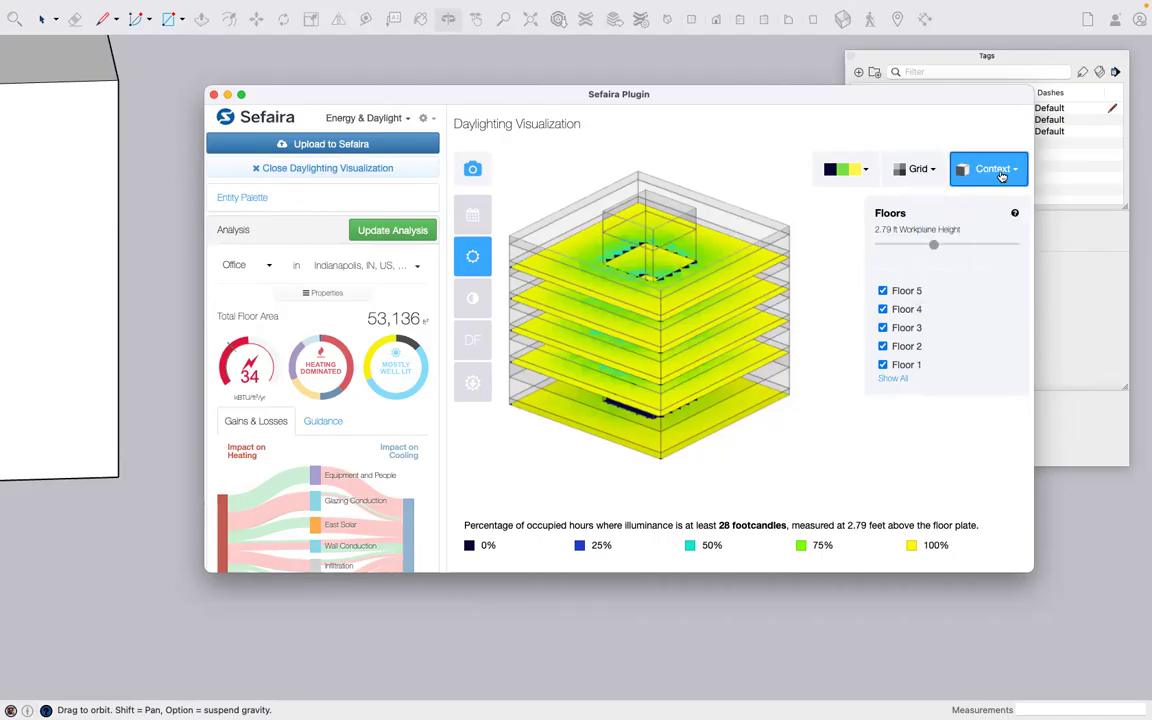
{"action": "left_click", "coordinate": [938, 299]}
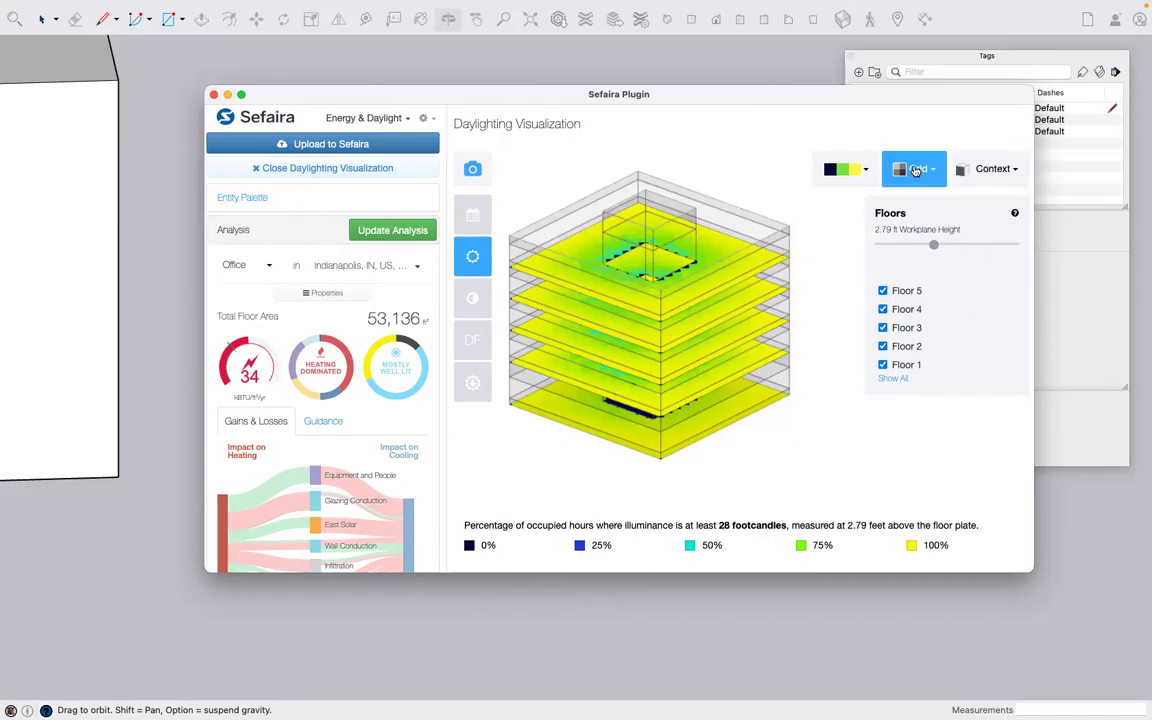
Set the daylighting display to Contour with the blue-red-yellow color scale and update the analysis
{"action": "left_click", "coordinate": [910, 171]}
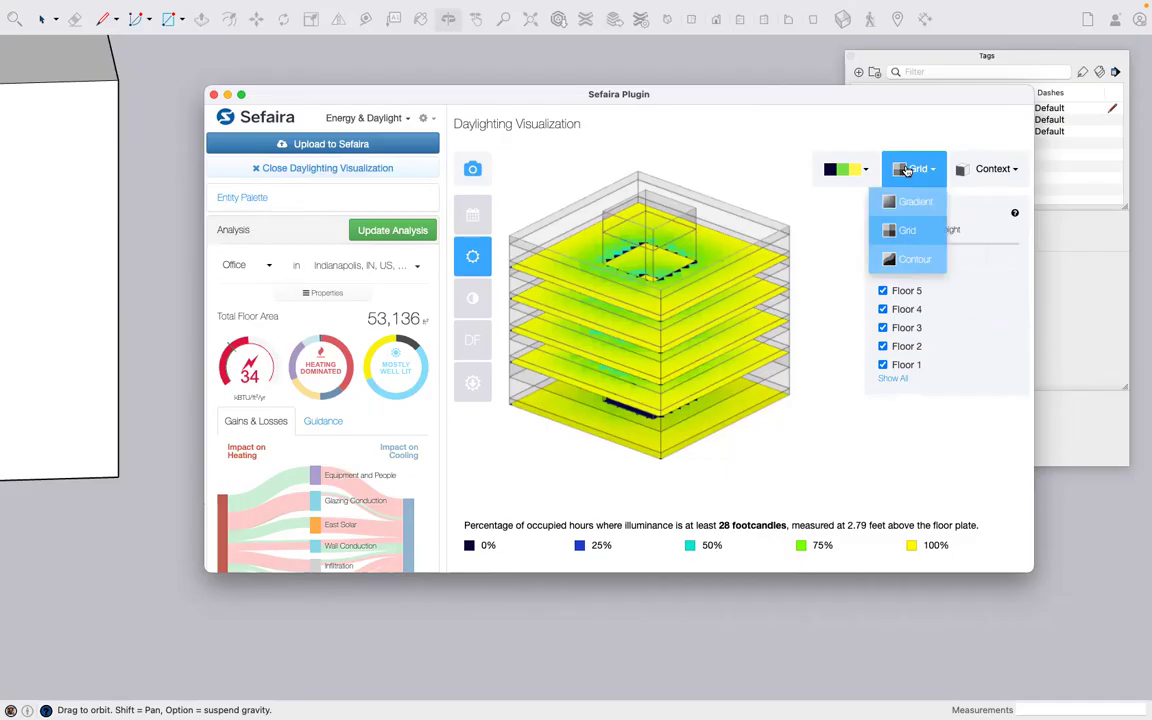
{"action": "left_click", "coordinate": [912, 259]}
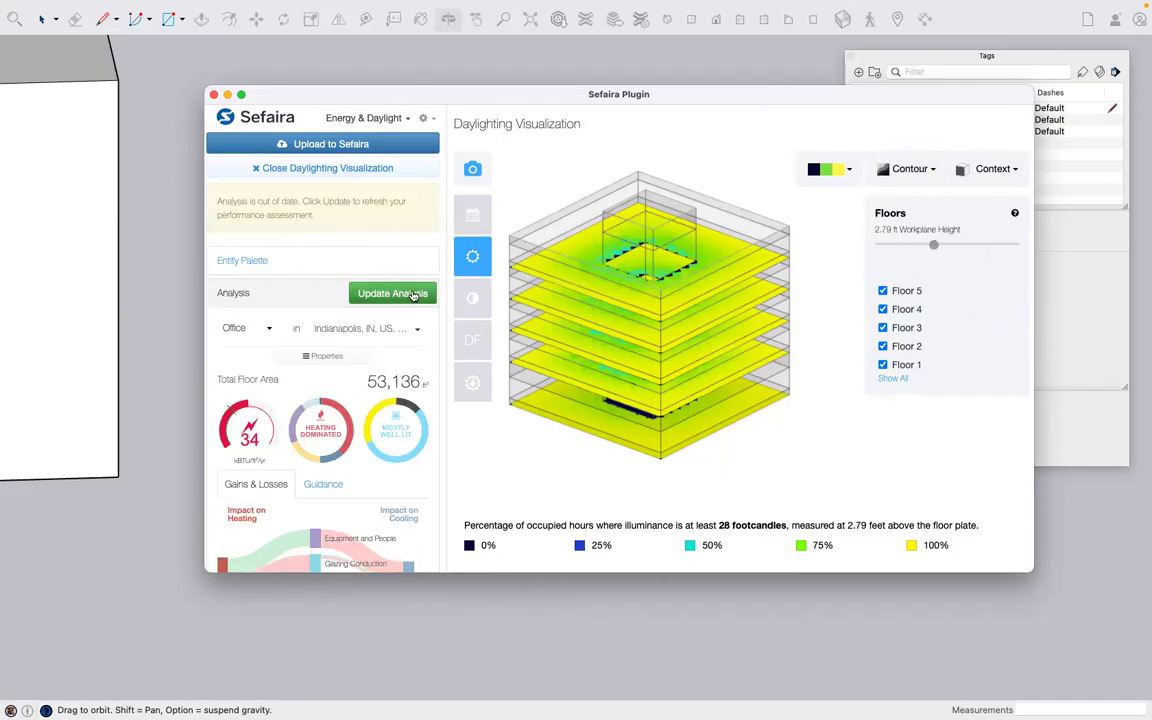
{"action": "left_click", "coordinate": [826, 169]}
{"action": "left_click", "coordinate": [825, 226]}
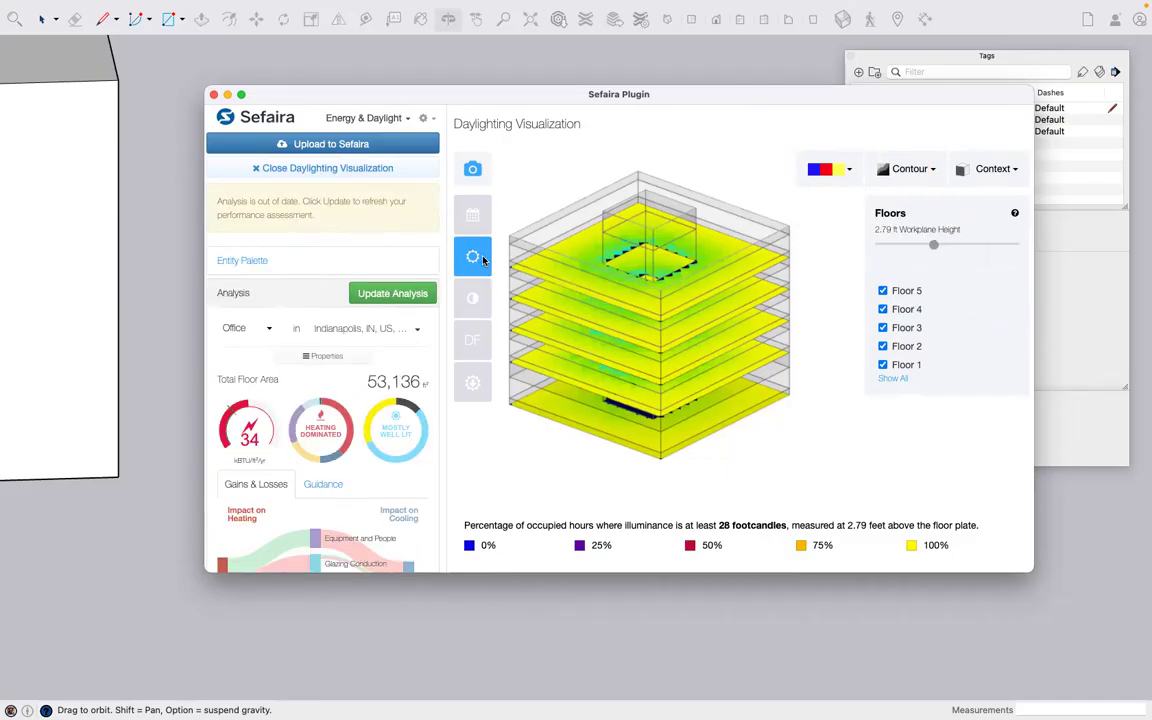
{"action": "left_click", "coordinate": [410, 299]}
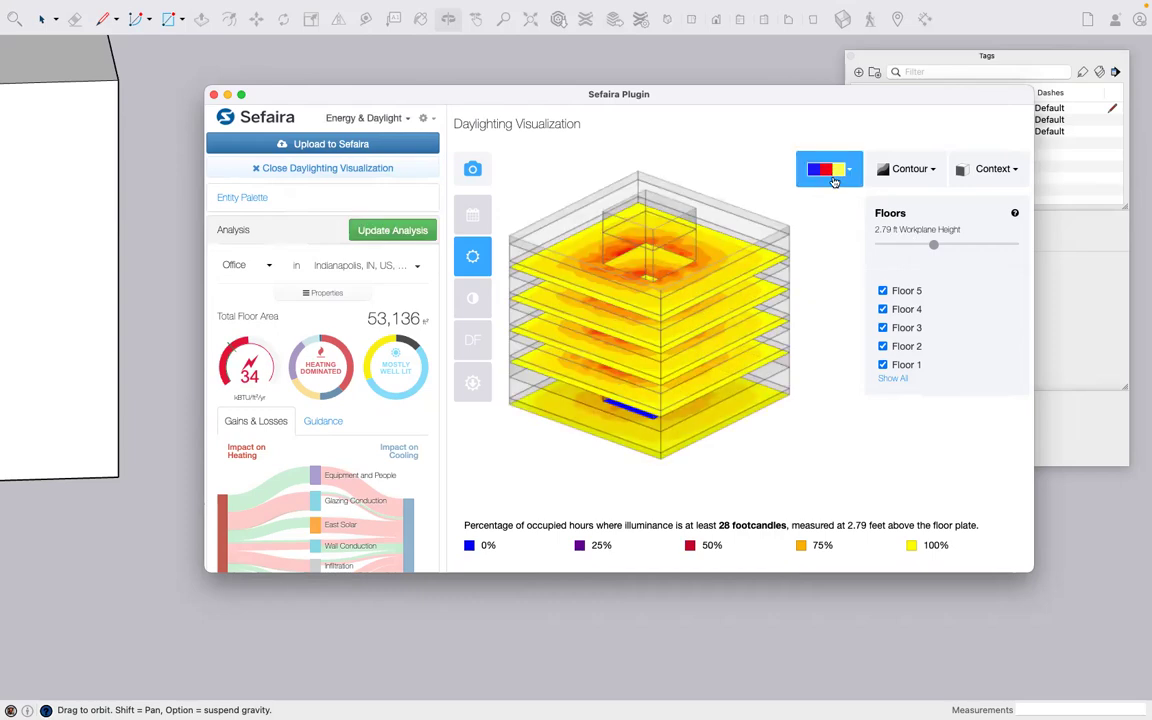
Show the Overlit & Underlit daylight results, update the analysis, and inspect the Underlit and Overlit legend definitions
{"action": "left_click", "coordinate": [475, 306]}
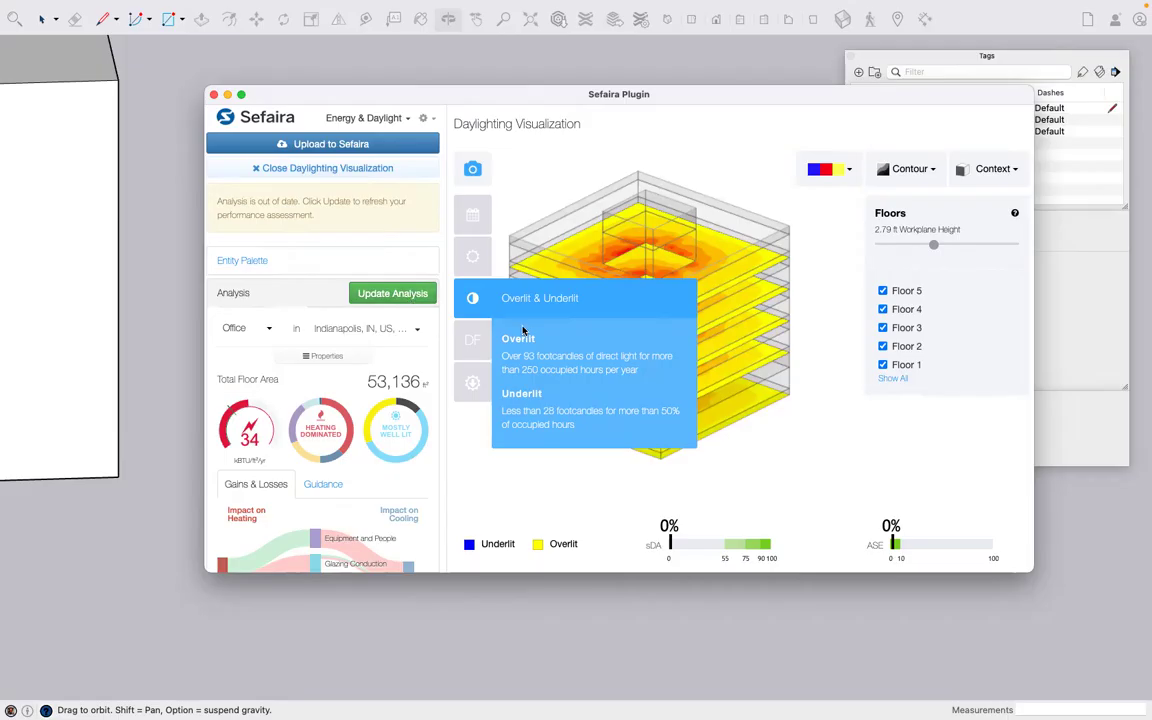
{"action": "left_click", "coordinate": [410, 295]}
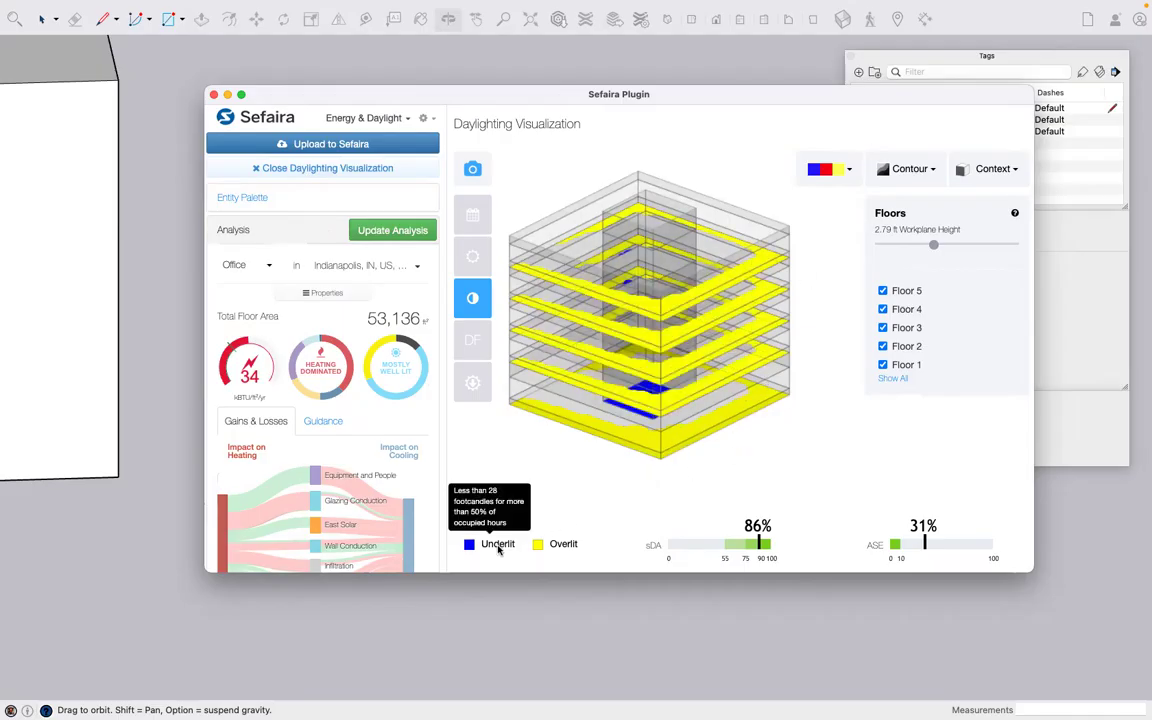
{"action": "mouse_move", "coordinate": [557, 545]}
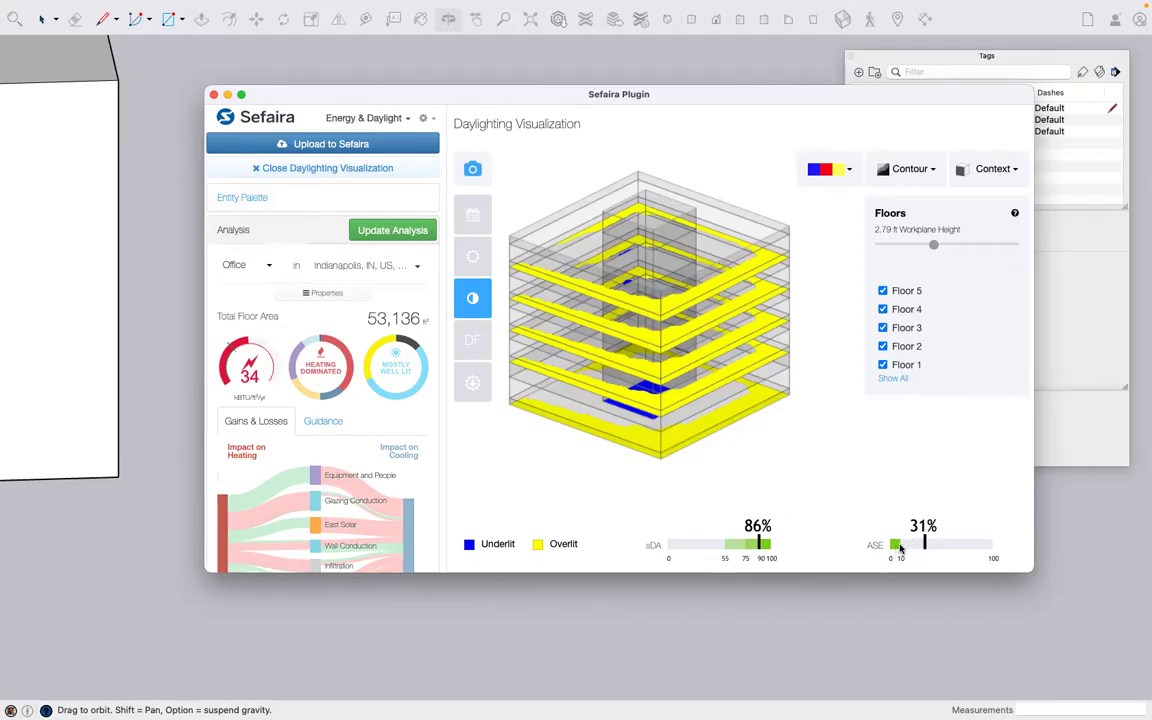
{"action": "left_click", "coordinate": [824, 169]}
Switch the daylighting visualization to Daylight Factor and update the analysis to display its floor-by-floor results
{"action": "left_click", "coordinate": [474, 341]}
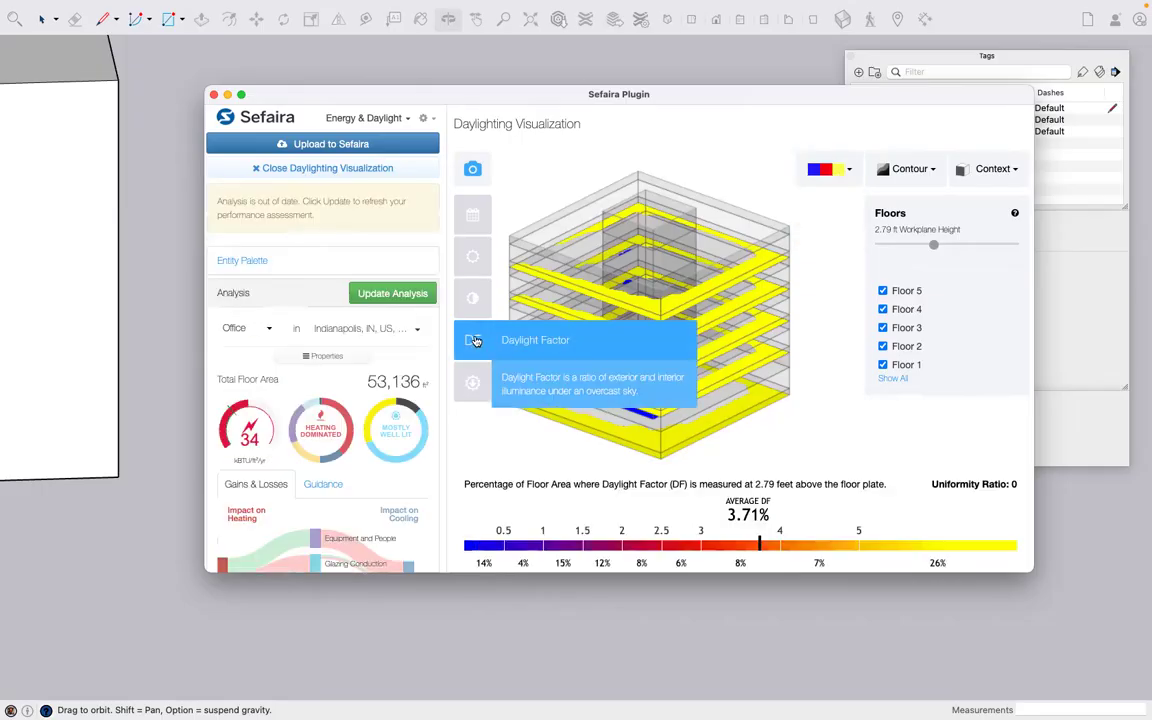
{"action": "left_click", "coordinate": [400, 294]}
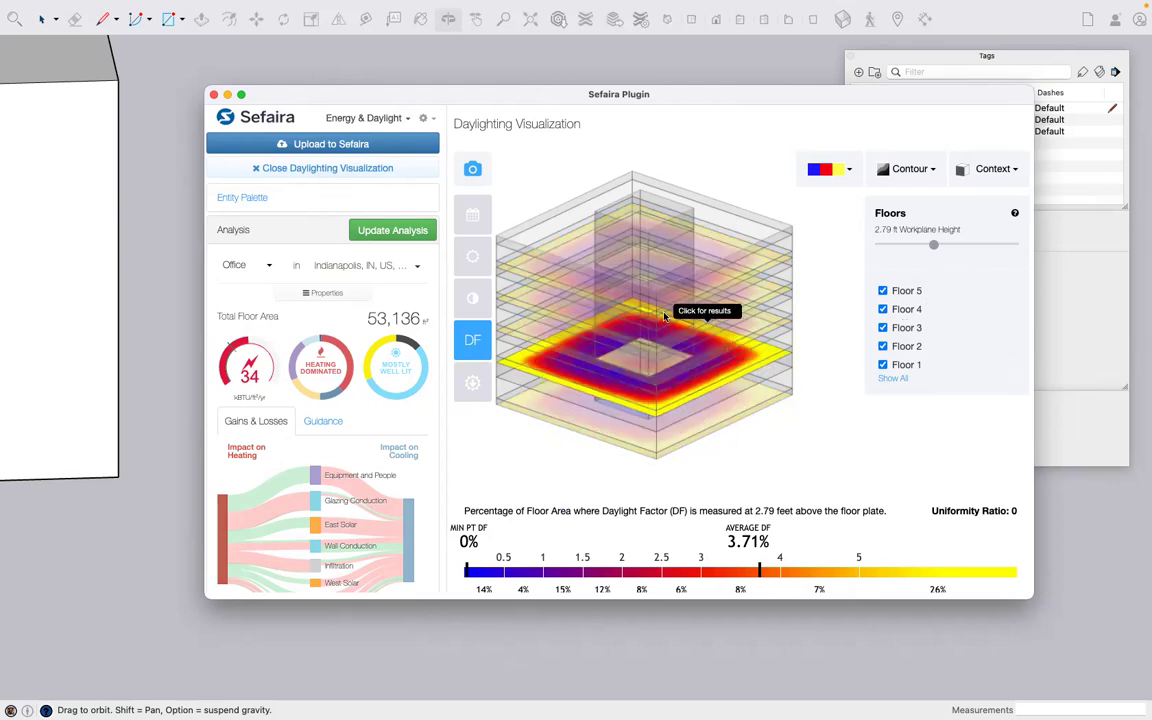
Switch the visualization from Annual to the Date & Time mode and set the time for March 21 to 5 pm
{"action": "left_click", "coordinate": [476, 258]}
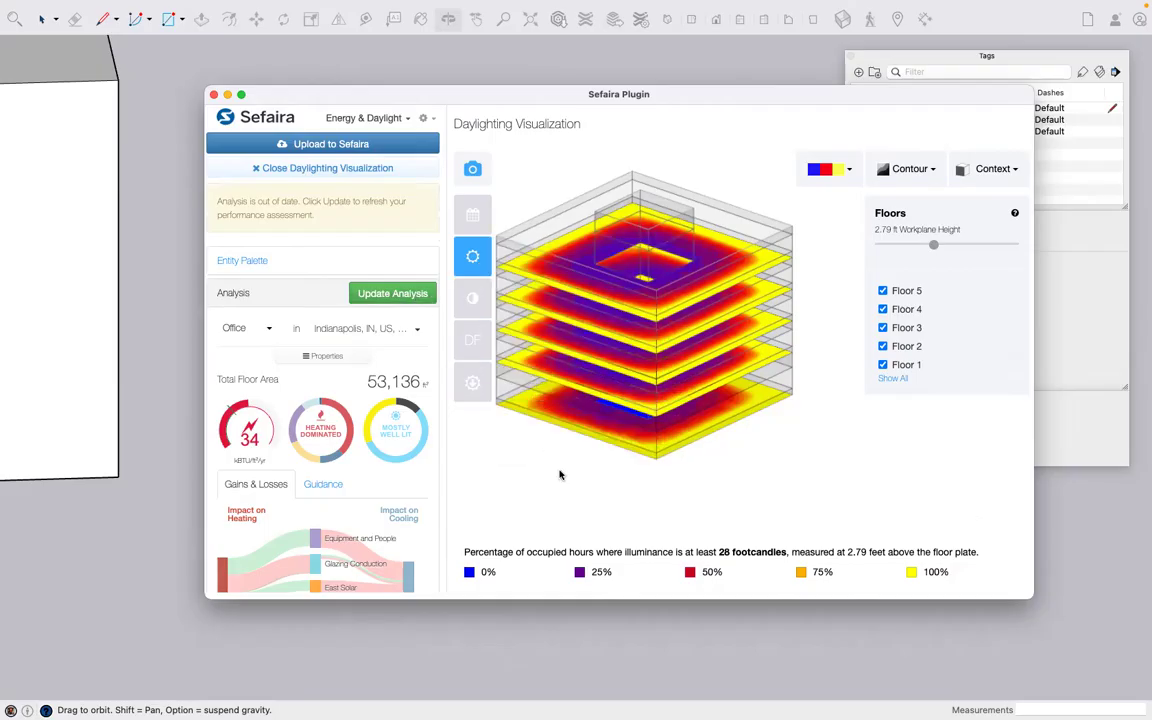
{"action": "left_click", "coordinate": [474, 217]}
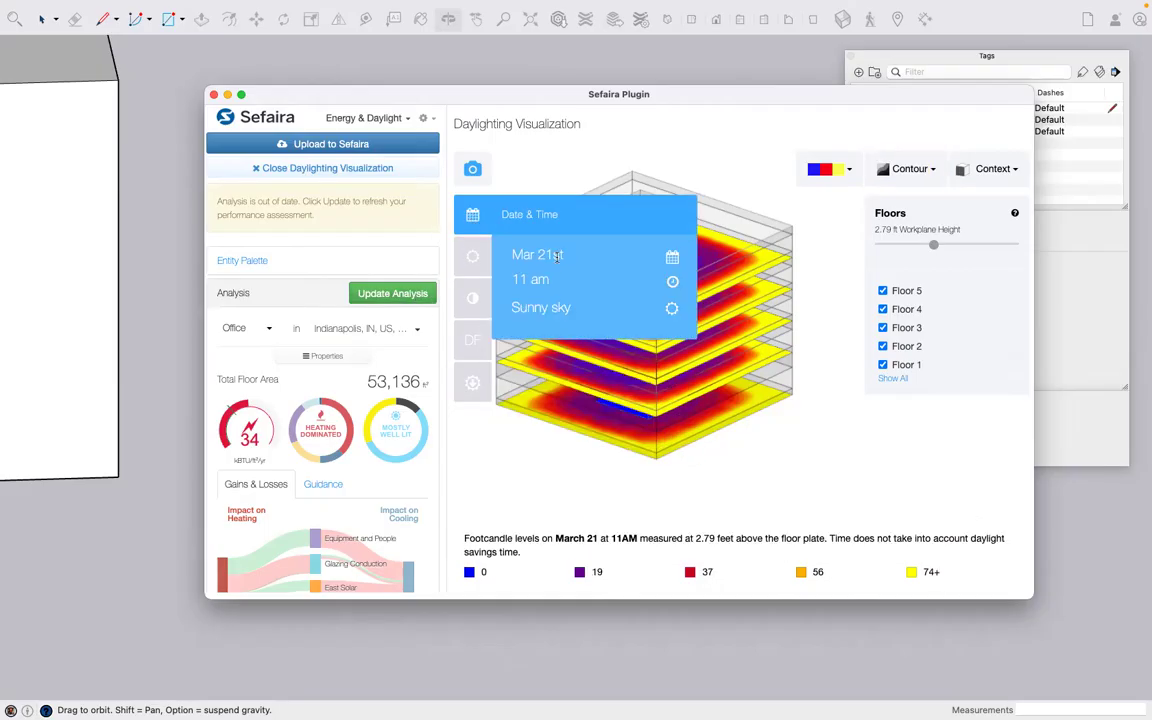
{"action": "left_click", "coordinate": [672, 258]}
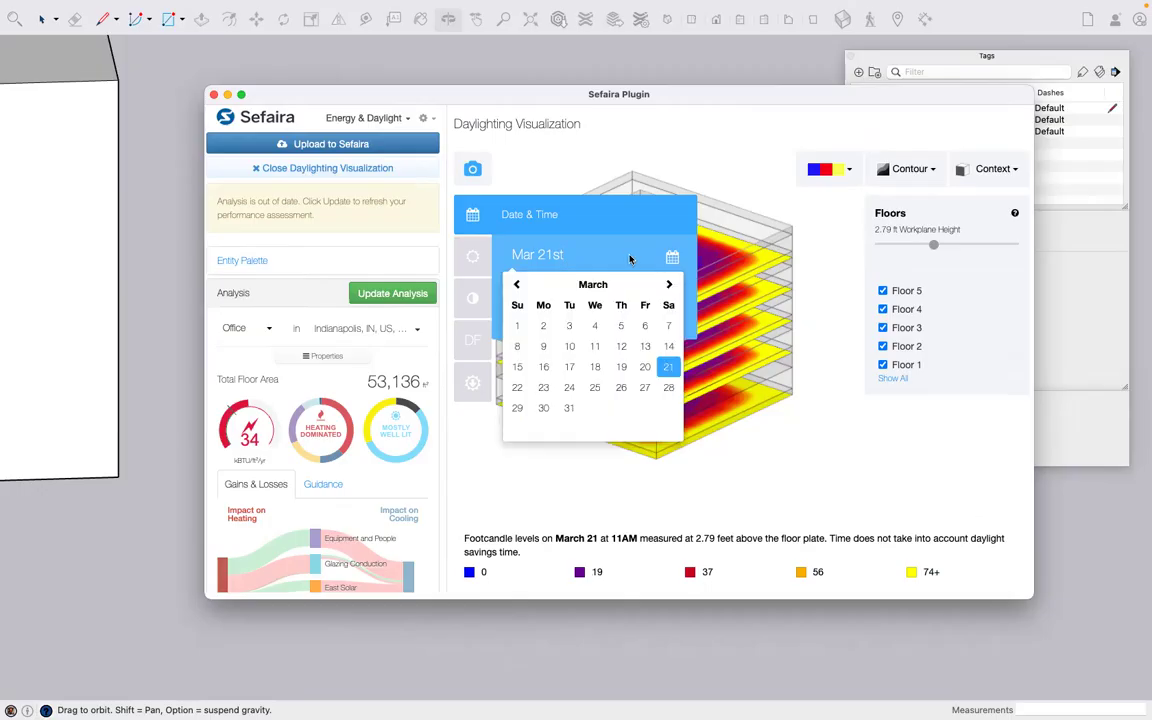
{"action": "left_click", "coordinate": [630, 260]}
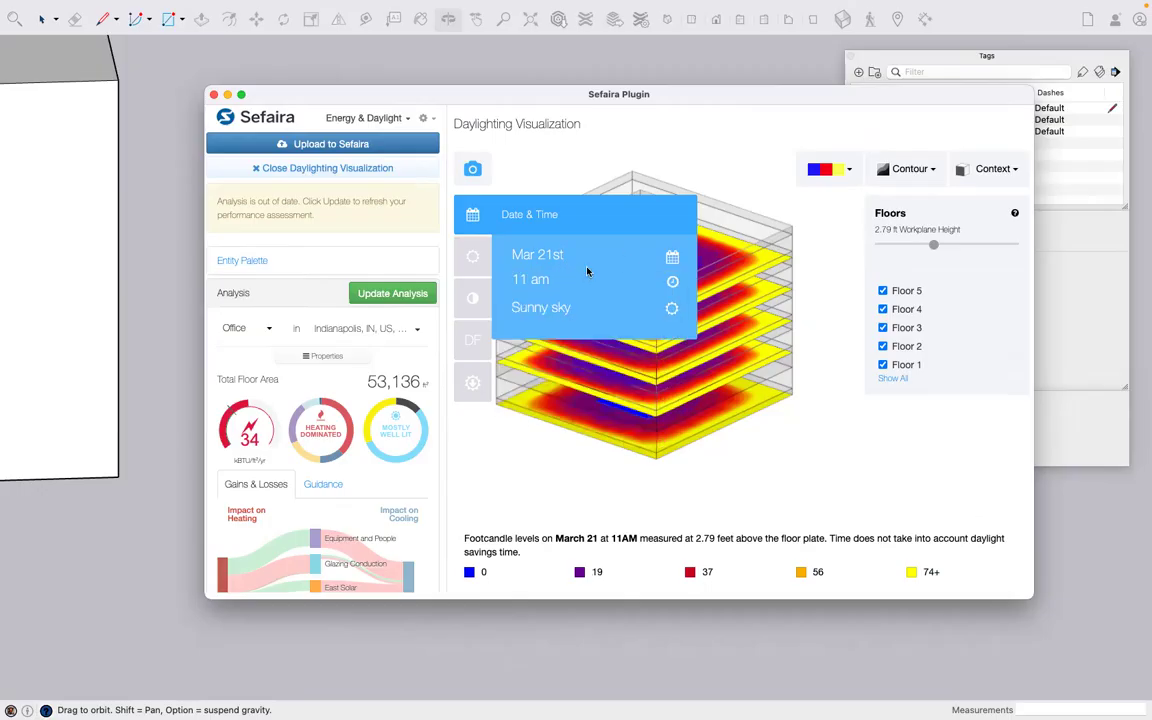
{"action": "left_click", "coordinate": [674, 283]}
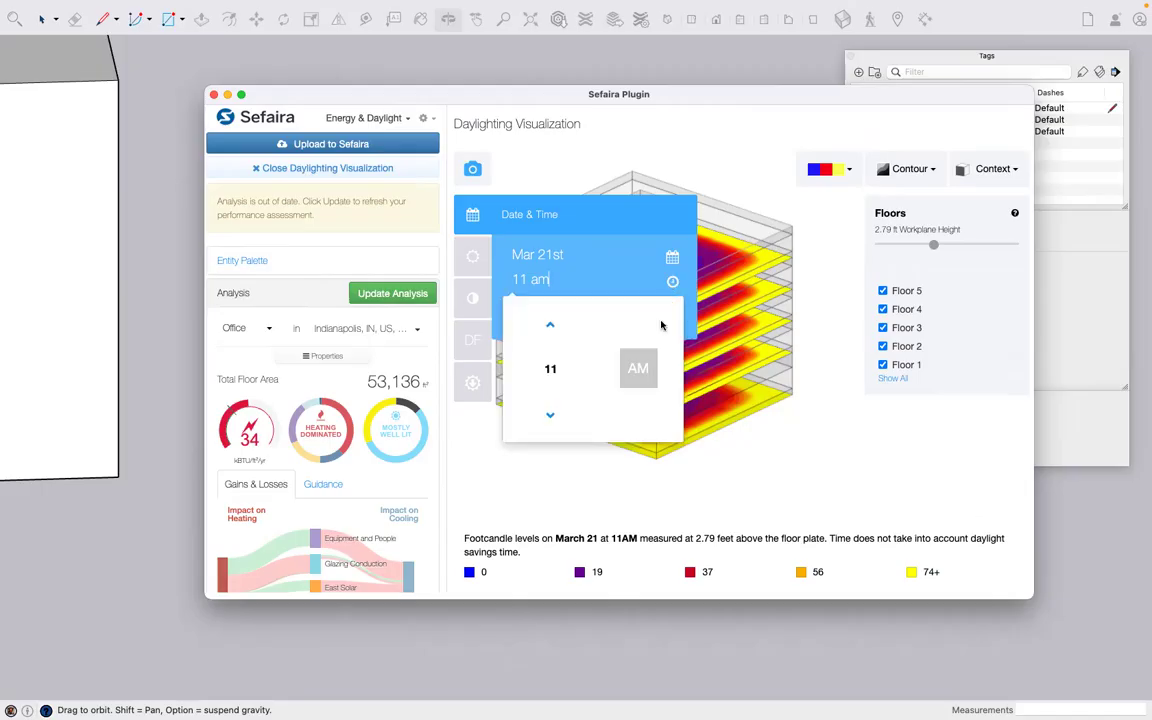
{"action": "left_click", "coordinate": [550, 327]}
{"action": "left_click", "coordinate": [550, 327]}
{"action": "left_click", "coordinate": [550, 327]}
{"action": "left_click", "coordinate": [616, 486]}
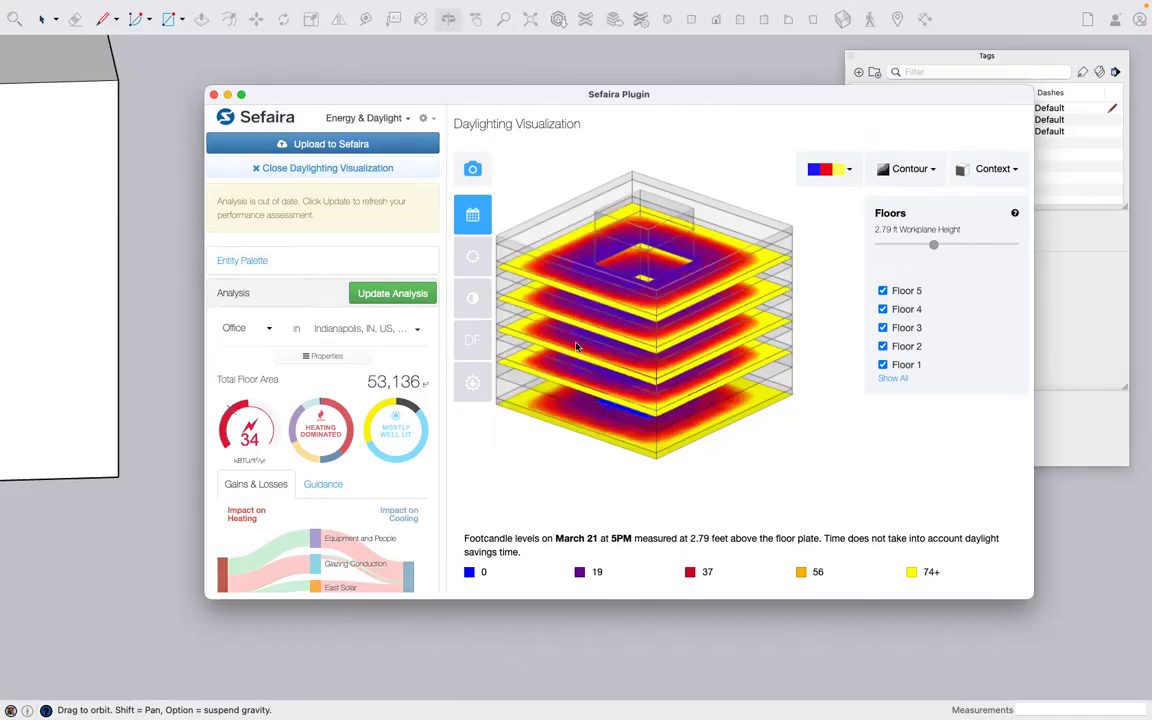
Turn on Shading in the visualization's context elements and update the analysis for March 21 at 5 pm
{"action": "left_click", "coordinate": [525, 633]}
{"action": "scroll", "coordinate": [525, 633], "scroll_direction": "up", "scroll_amount": 5}
{"action": "scroll", "coordinate": [525, 633], "scroll_direction": "down", "scroll_amount": 4}
{"action": "scroll", "coordinate": [525, 633], "scroll_direction": "down", "scroll_amount": 3}
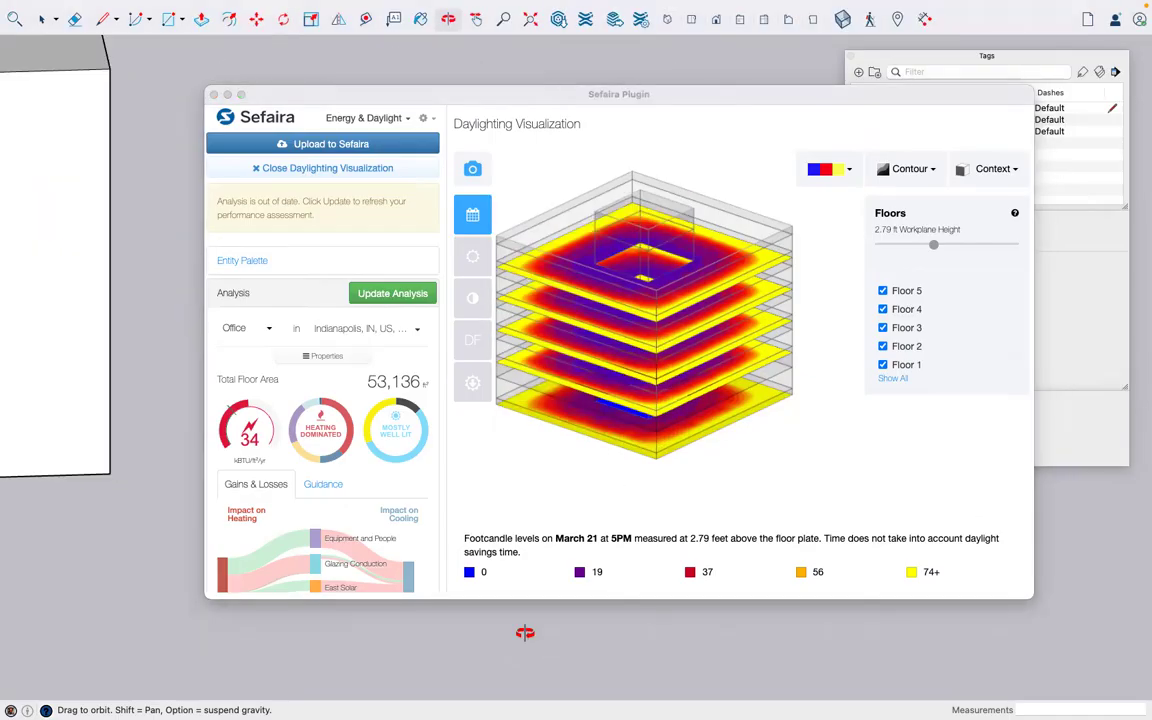
{"action": "left_click_drag", "start_coordinate": [669, 625], "coordinate": [855, 632]}
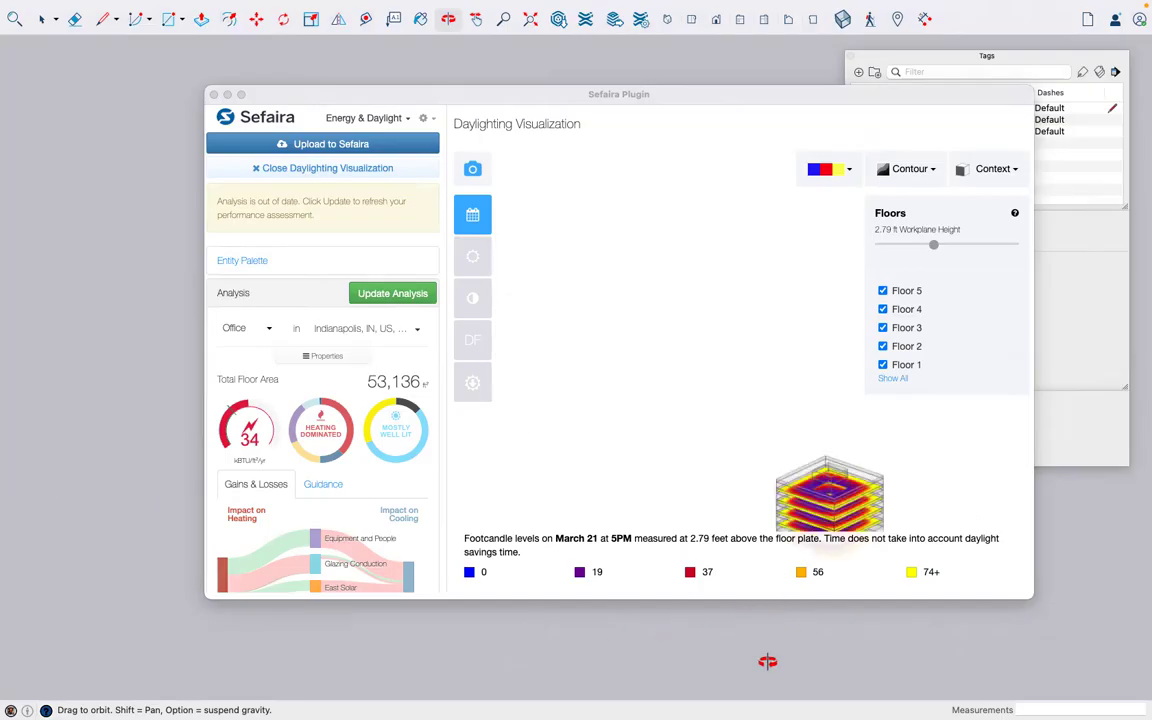
{"action": "scroll", "coordinate": [767, 661], "scroll_direction": "up", "scroll_amount": 5}
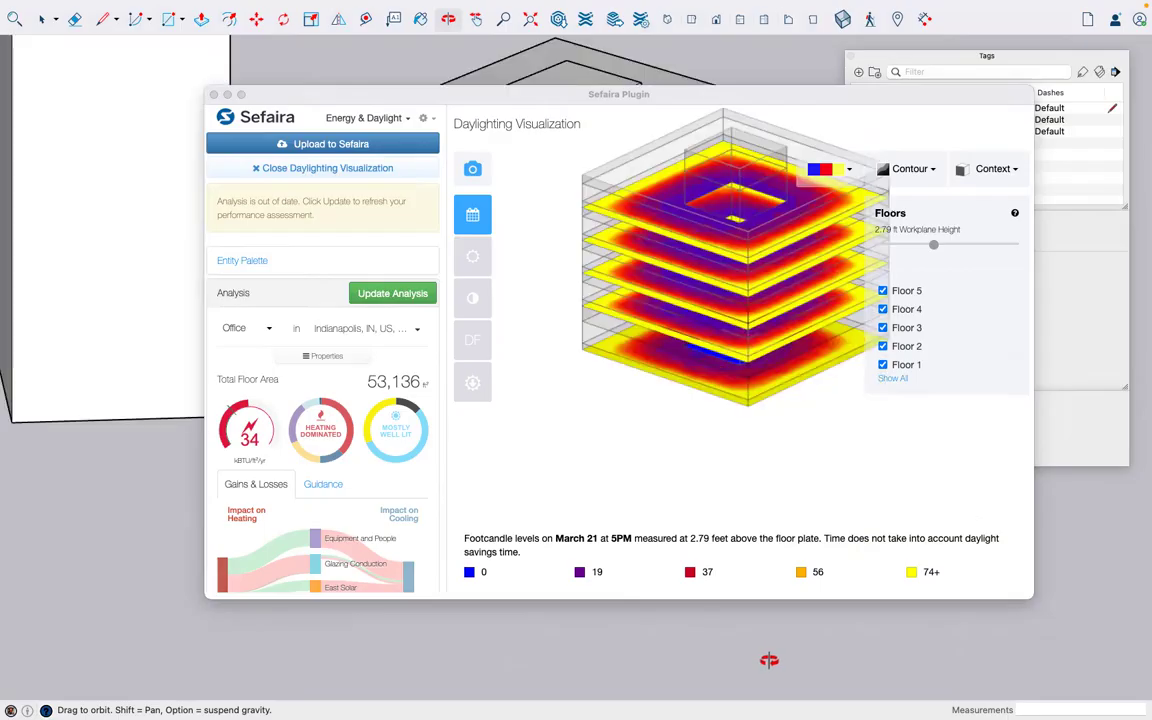
{"action": "left_click", "coordinate": [472, 214]}
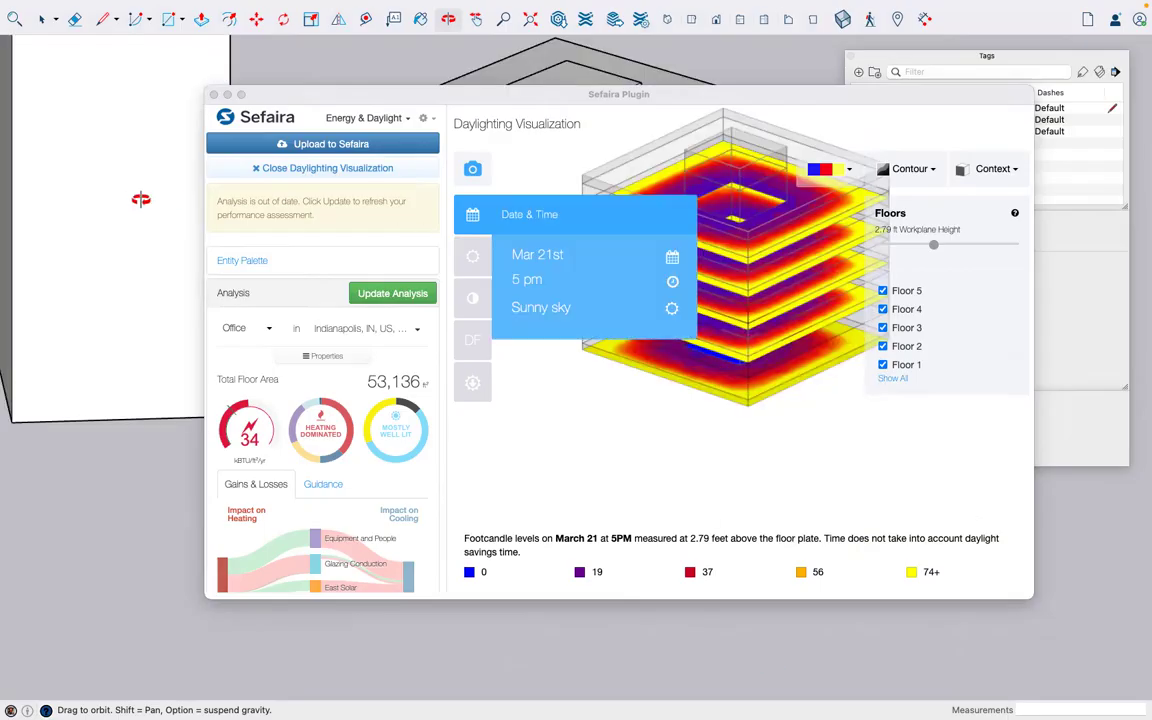
{"action": "left_click", "coordinate": [505, 148]}
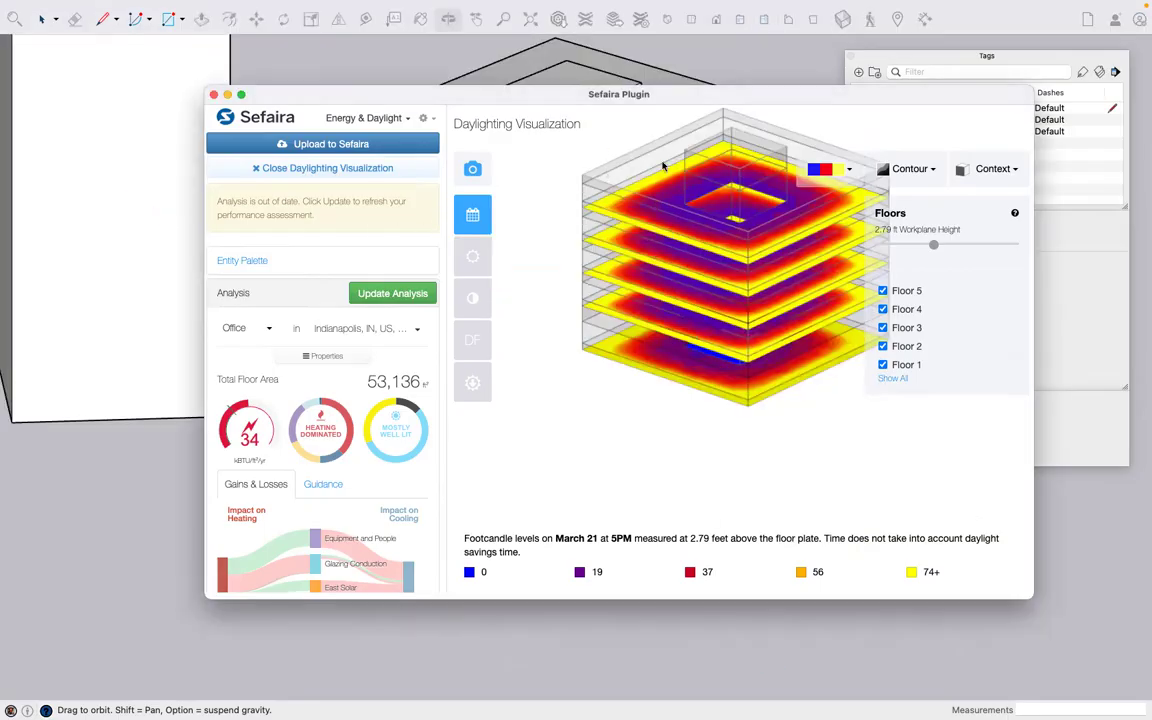
{"action": "left_click", "coordinate": [969, 162]}
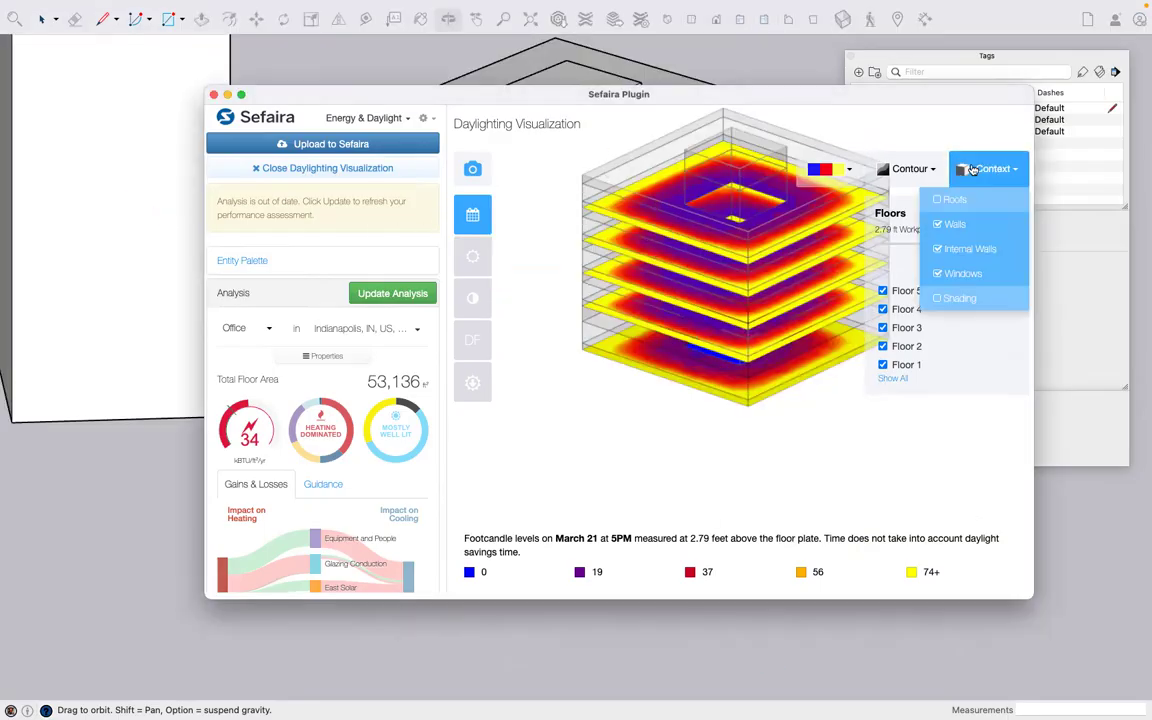
{"action": "left_click", "coordinate": [940, 299]}
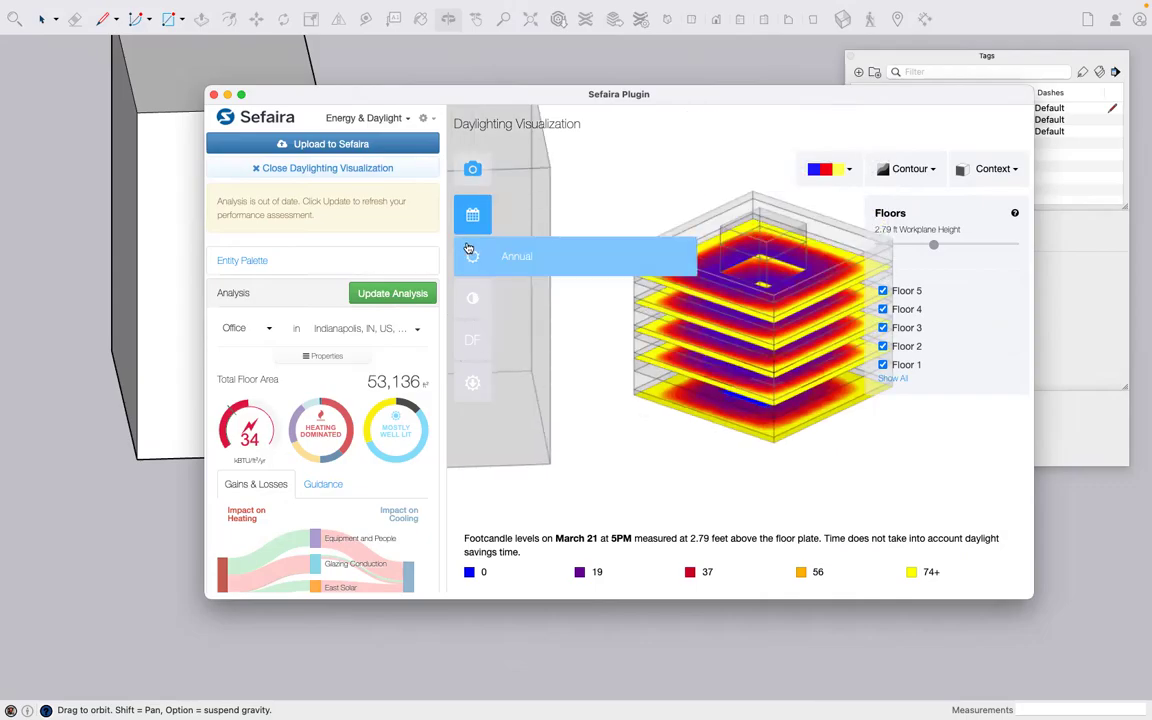
{"action": "left_click", "coordinate": [408, 296]}
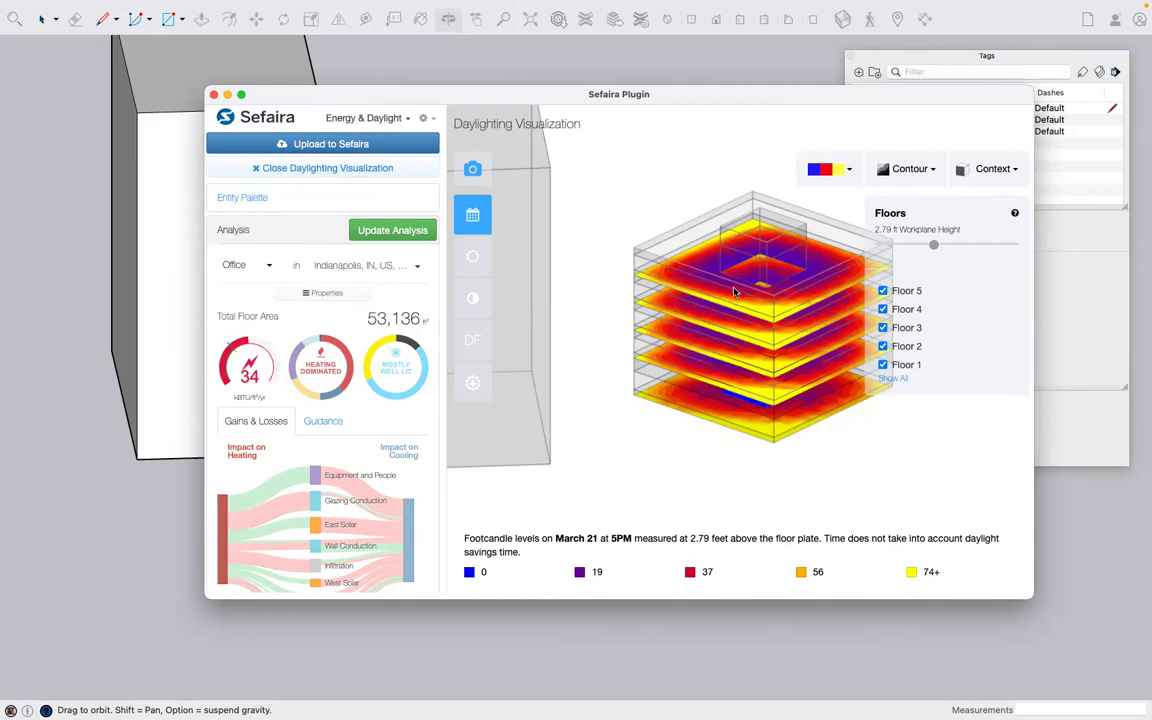
Return to the Overlit & Underlit mode and update the analysis with the neighboring shading building in place
{"action": "left_click", "coordinate": [474, 298]}
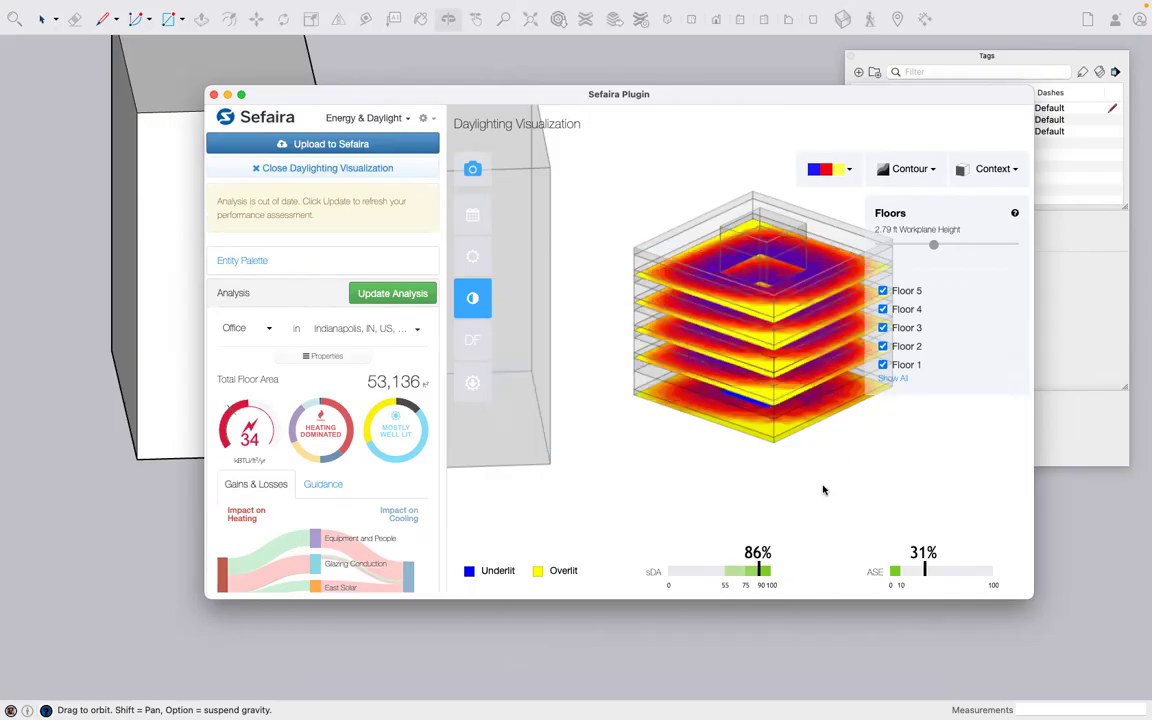
{"action": "left_click", "coordinate": [382, 294]}
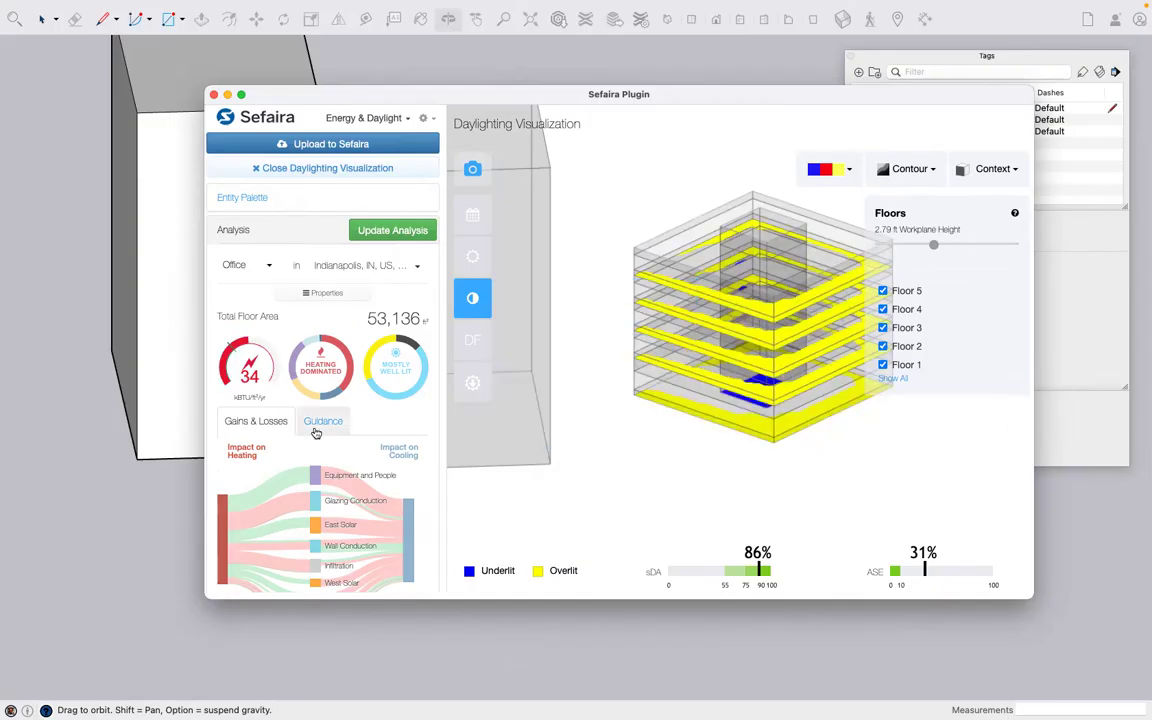
Delete the neighboring shading building from the SketchUp model and update the Overlit & Underlit analysis
{"action": "left_click", "coordinate": [158, 430]}
{"action": "left_click", "coordinate": [42, 20]}
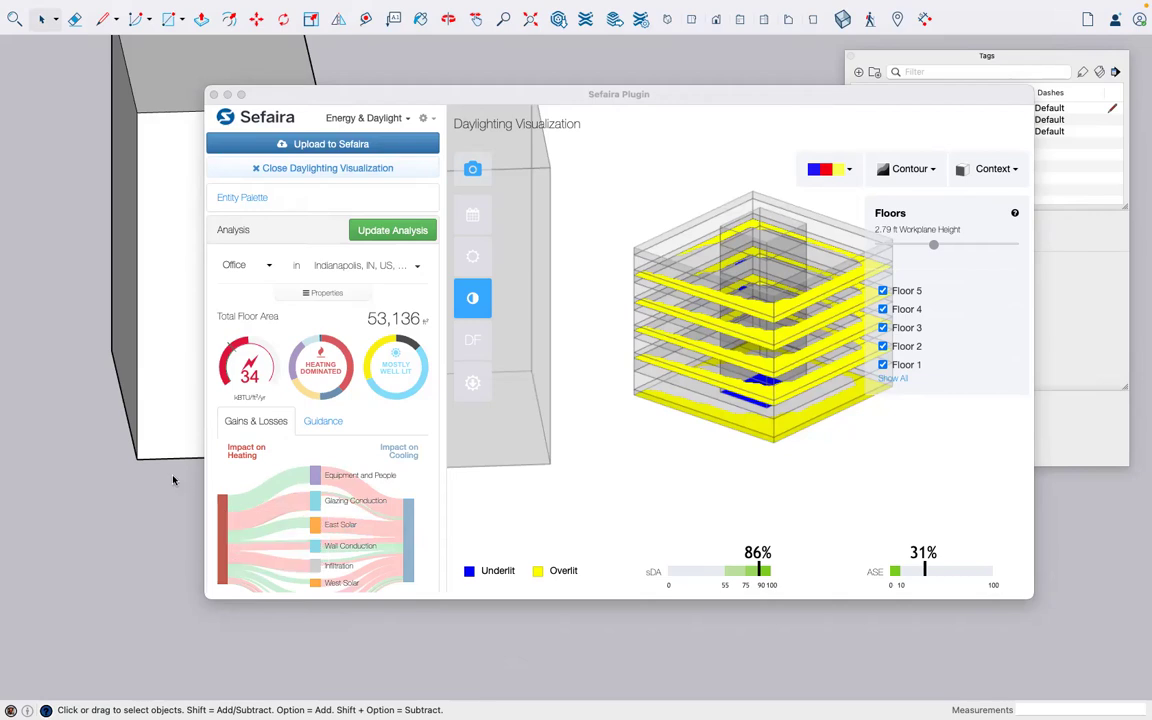
{"action": "scroll", "coordinate": [176, 493], "scroll_direction": "up", "scroll_amount": 2}
{"action": "scroll", "coordinate": [176, 493], "scroll_direction": "down", "scroll_amount": 5}
{"action": "mouse_move", "coordinate": [93, 111]}
{"action": "left_mouse_down"}
{"action": "mouse_move", "coordinate": [249, 305]}
{"action": "mouse_move", "coordinate": [278, 434]}
{"action": "mouse_move", "coordinate": [330, 503]}
{"action": "left_mouse_up"}
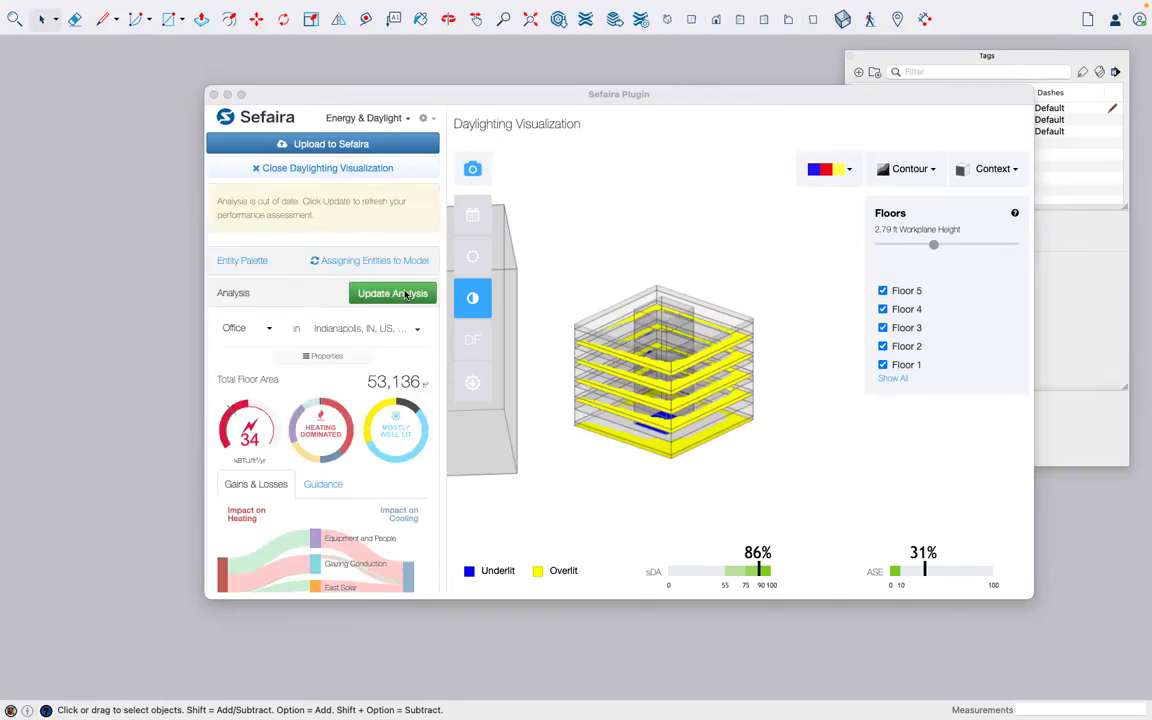
{"action": "left_click", "coordinate": [406, 294]}
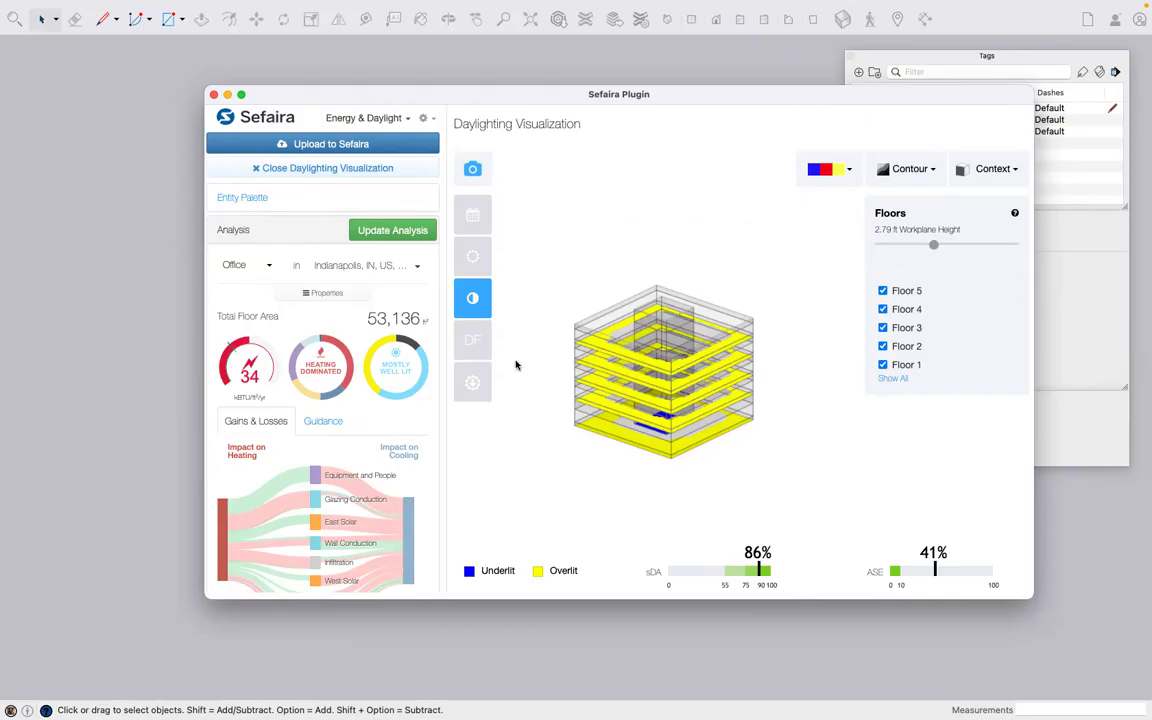
Review the daylighting breakdown and the Gains & Losses diagram, and close the Daylighting Visualization
{"action": "mouse_move", "coordinate": [332, 362]}
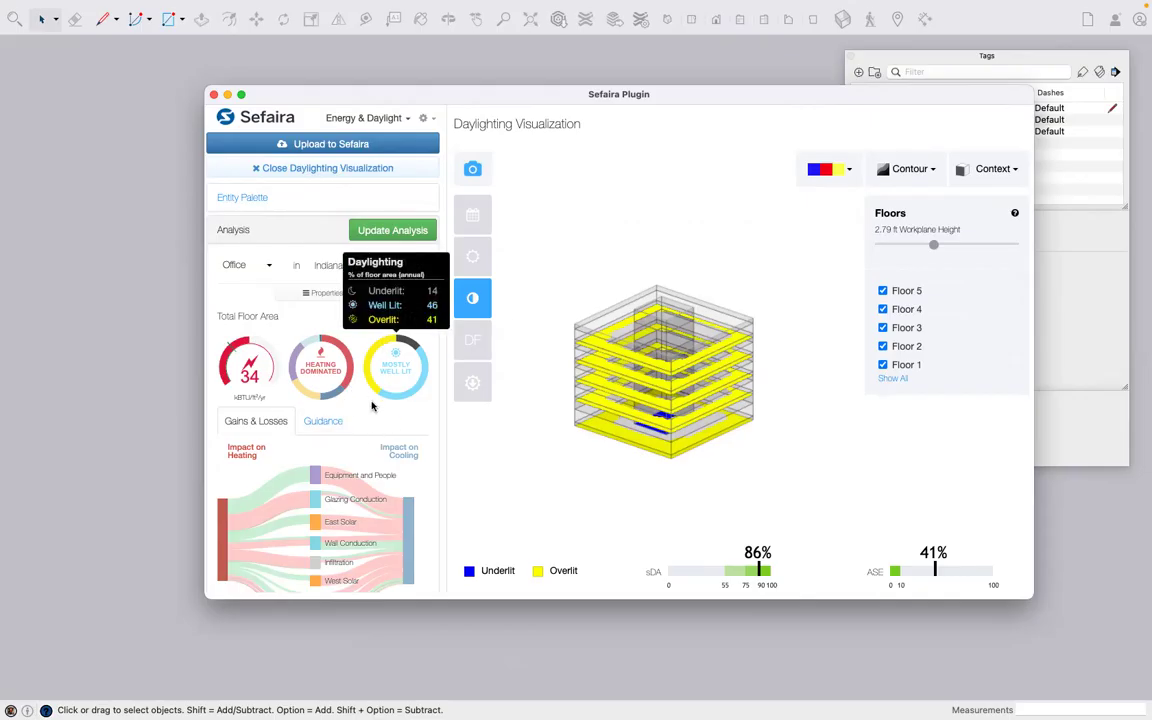
{"action": "scroll", "coordinate": [375, 421], "scroll_direction": "down", "scroll_amount": 1}
{"action": "scroll", "coordinate": [375, 421], "scroll_direction": "down", "scroll_amount": 2}
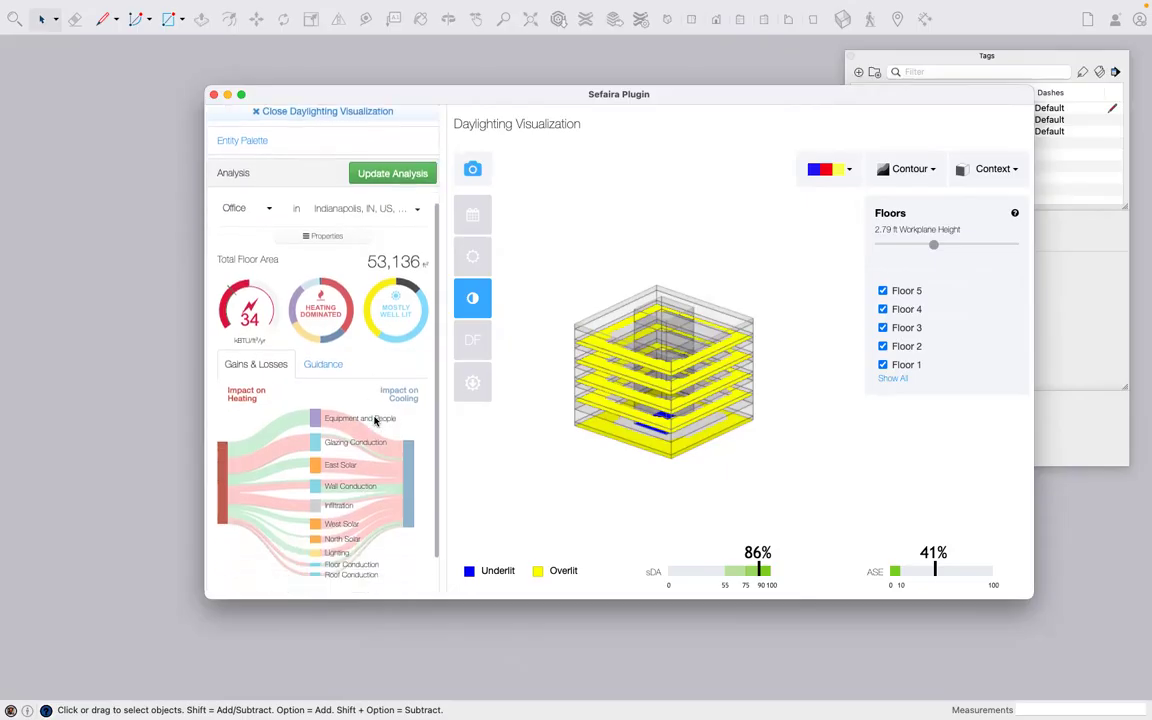
{"action": "mouse_move", "coordinate": [263, 328]}
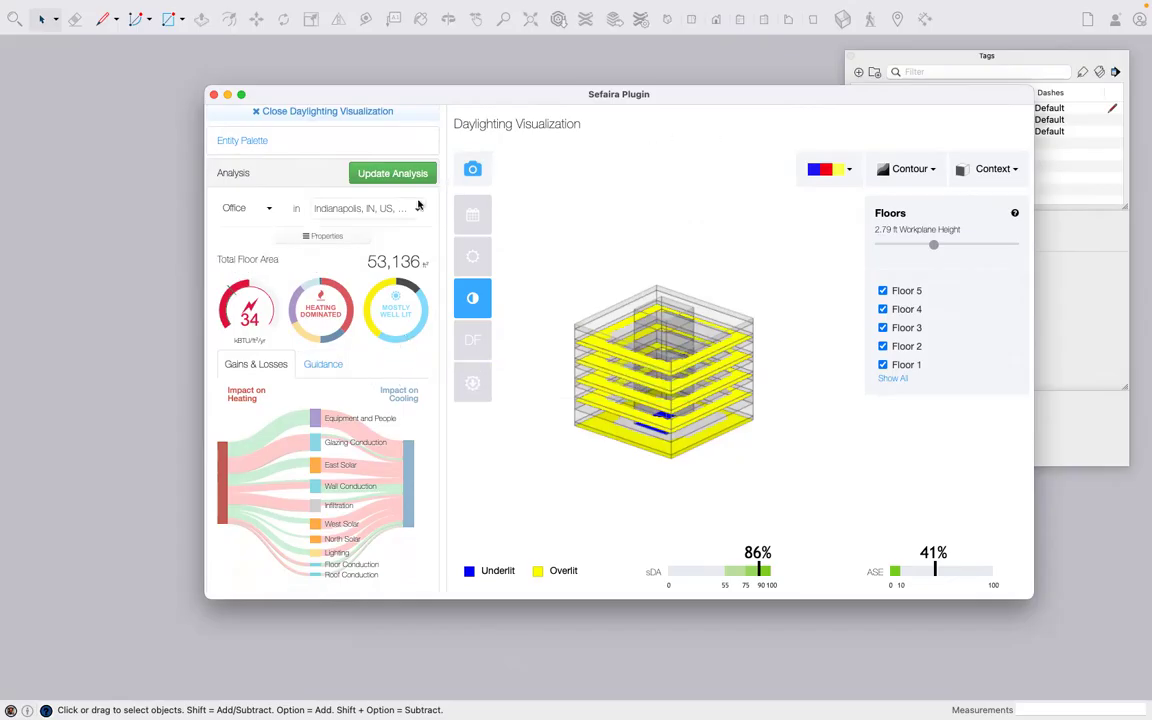
{"action": "scroll", "coordinate": [373, 262], "scroll_direction": "up", "scroll_amount": 3}
{"action": "left_click", "coordinate": [378, 195]}
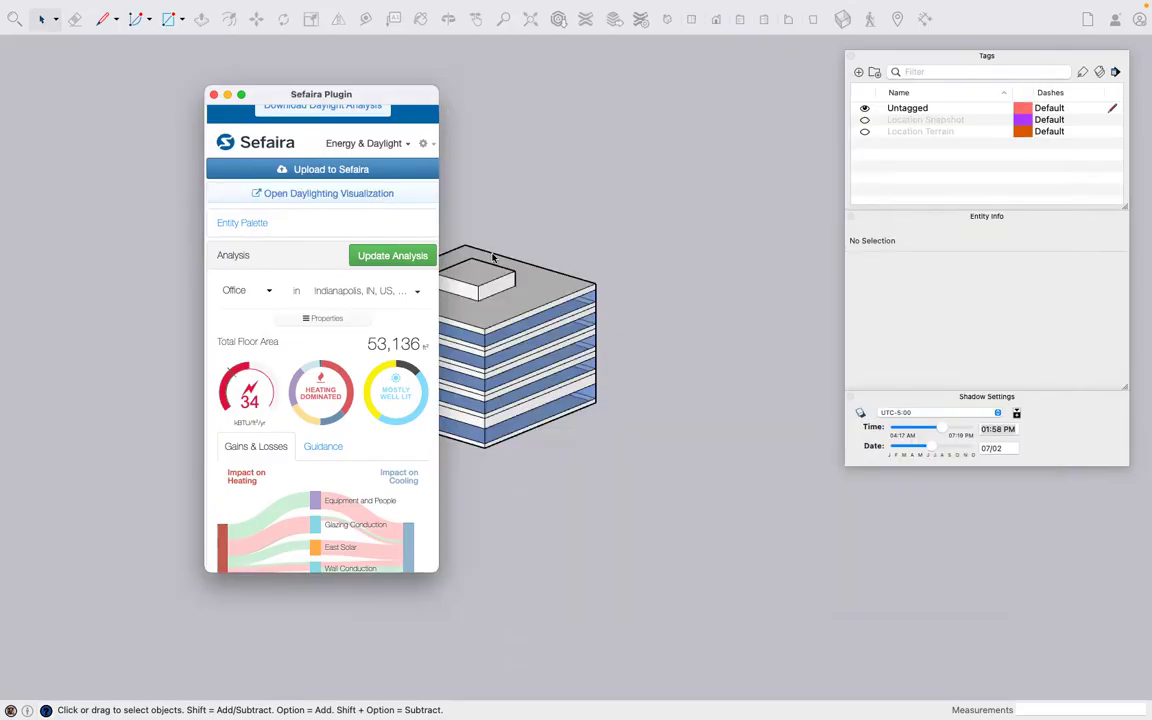